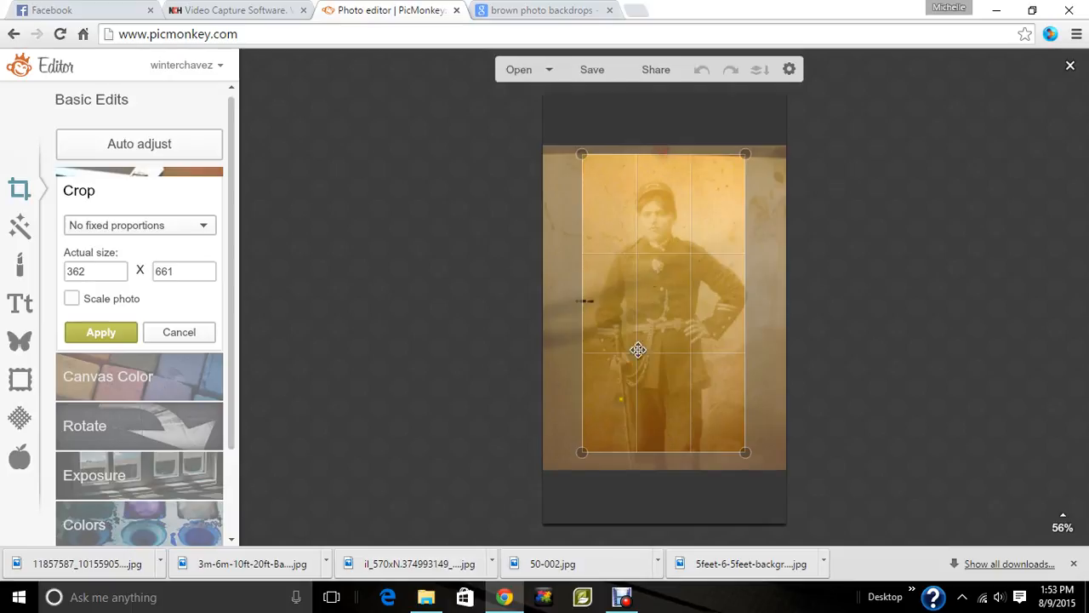
# Crop the soldier portrait to 515 × 703 with photo scaling enabled, trimming the borders around the picture
pyautogui.moveTo(658, 450)
pyautogui.mouseDown()
pyautogui.moveTo(657, 479)
pyautogui.moveTo(659, 465)
pyautogui.mouseUp()
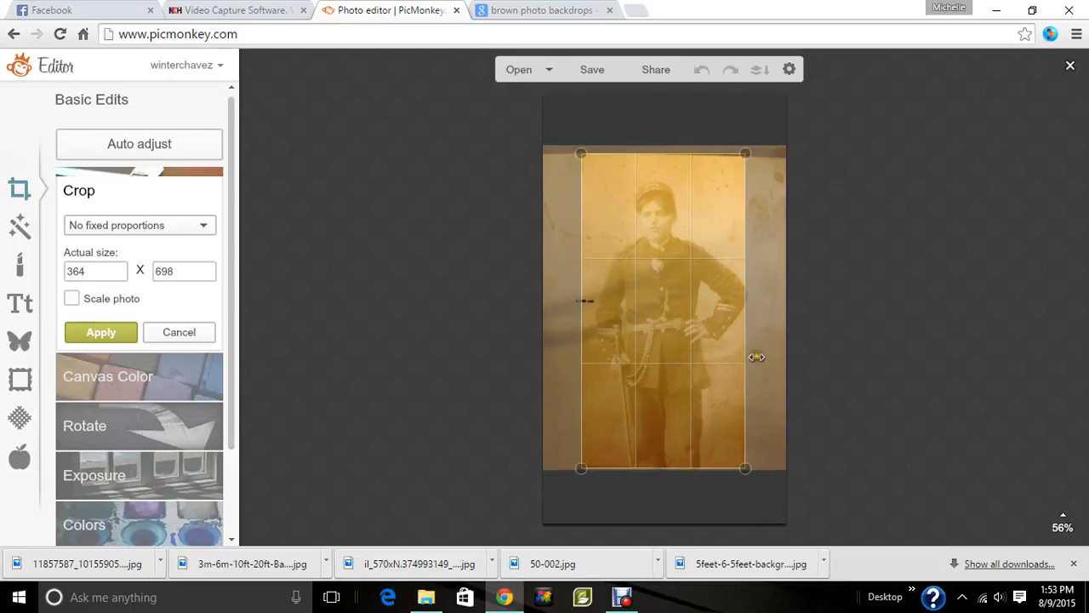
pyautogui.moveTo(745, 367); pyautogui.dragTo(773, 365)
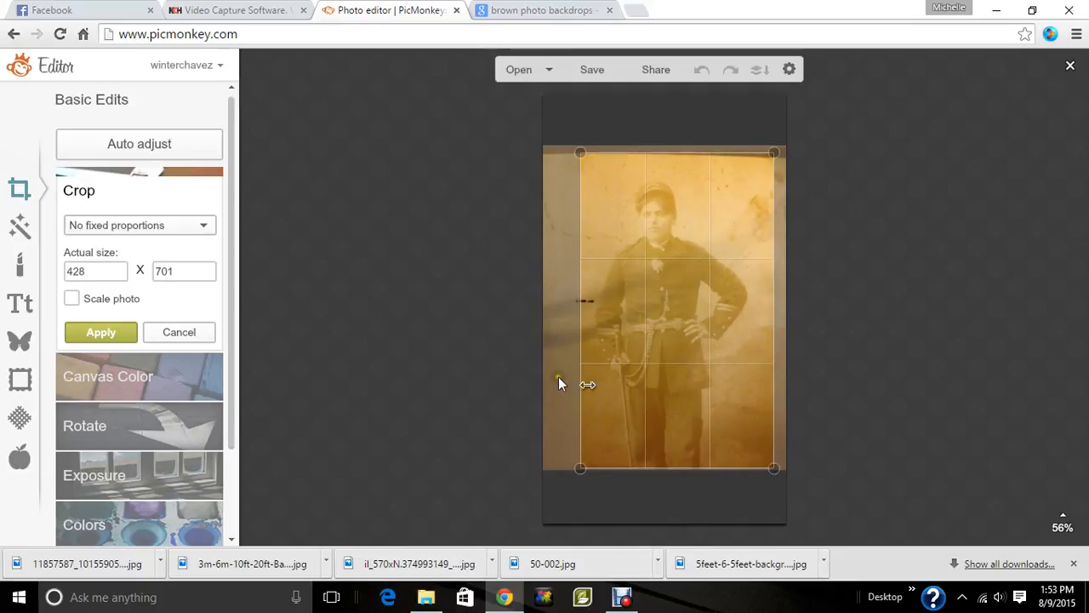
pyautogui.moveTo(581, 374); pyautogui.dragTo(536, 388)
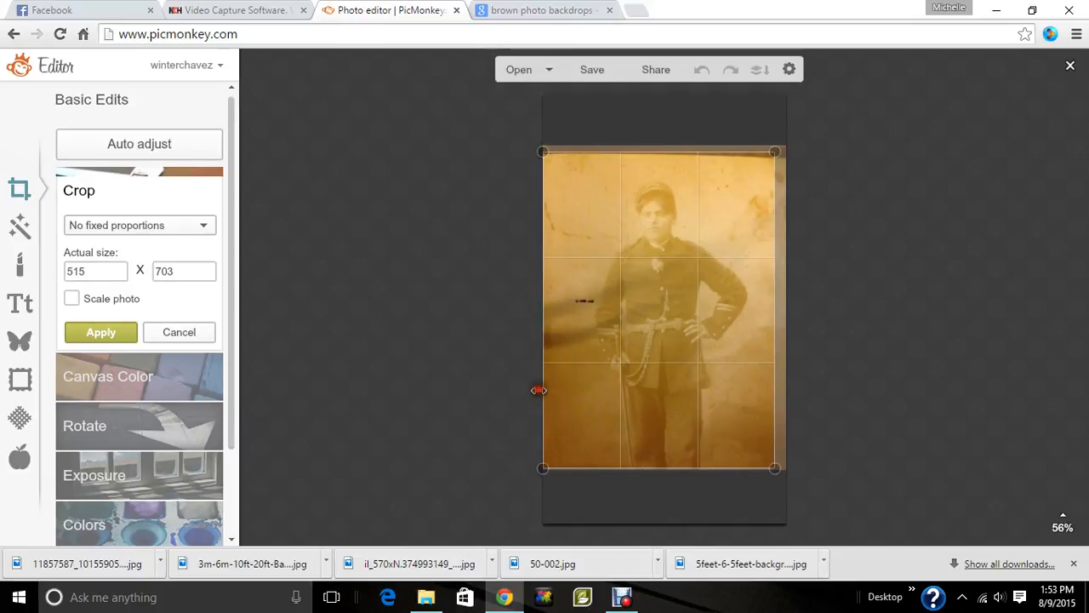
pyautogui.click(71, 298)
pyautogui.click(91, 333)
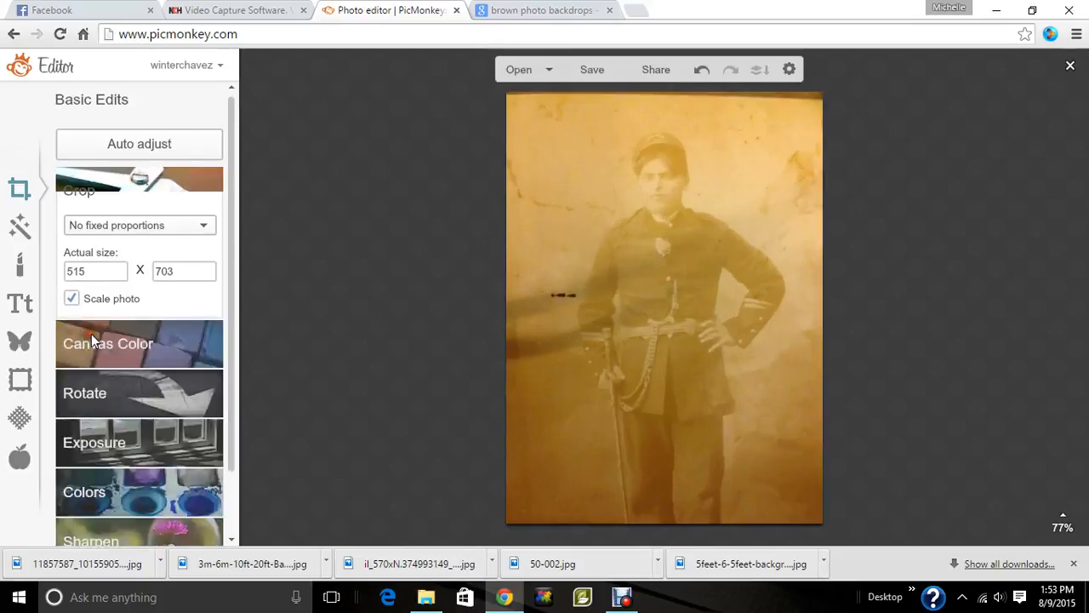
# Apply the Black and White effect to the whole portrait
pyautogui.click(21, 231)
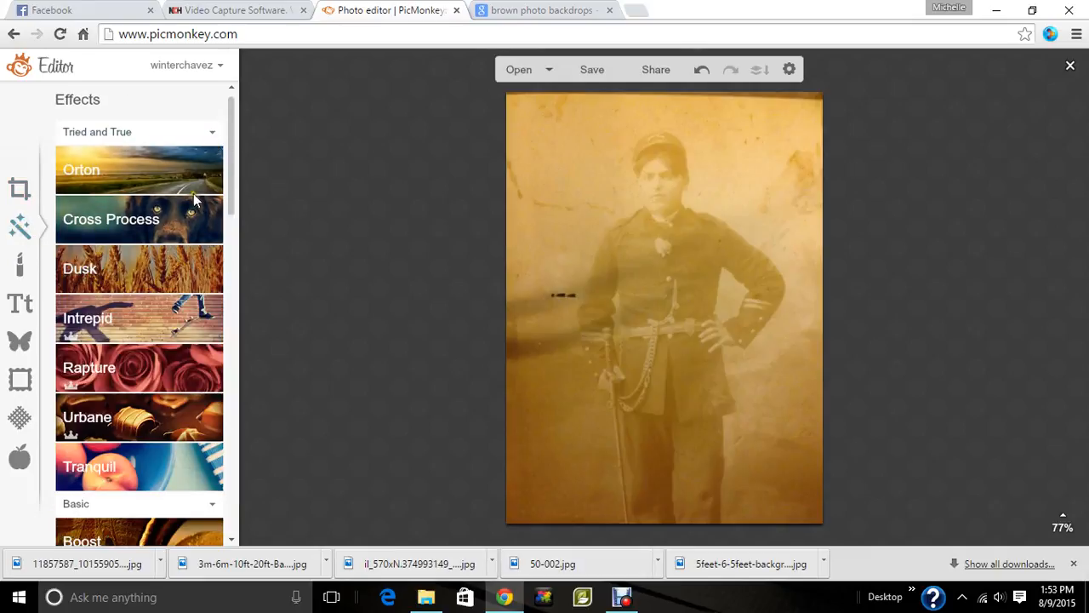
pyautogui.moveTo(233, 136); pyautogui.dragTo(234, 214)
pyautogui.click(179, 194)
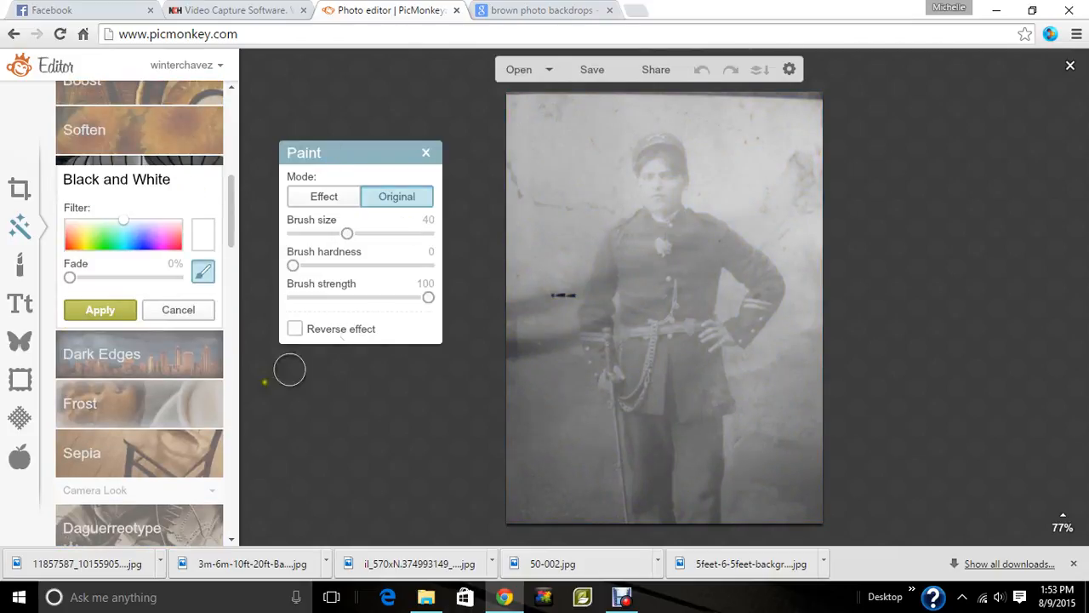
pyautogui.click(98, 310)
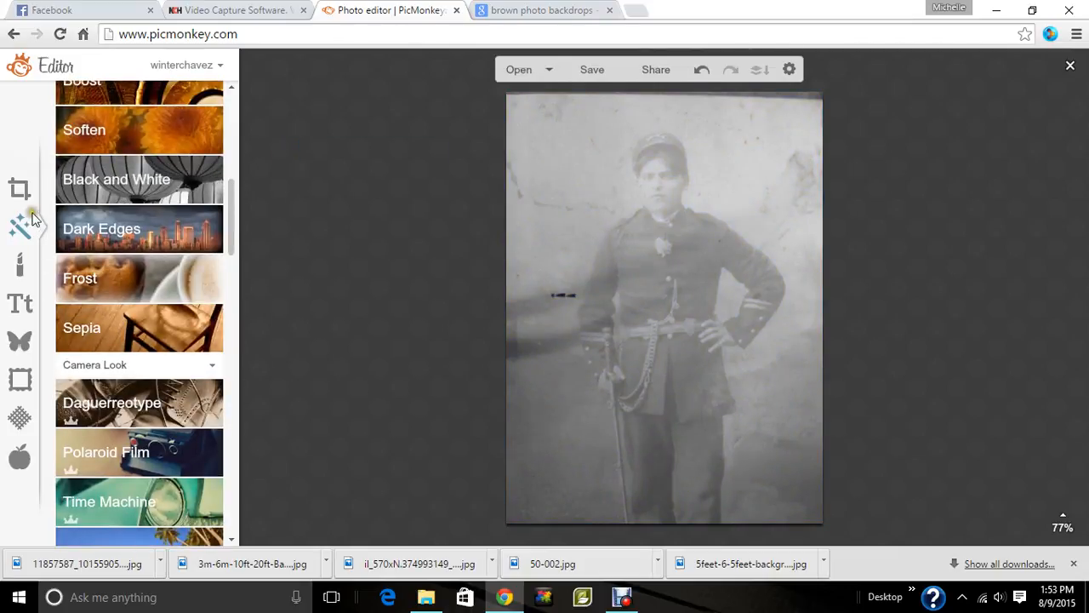
# Auto-adjust the portrait's exposure, raise shadows to 60 and contrast to 11, and apply the changes
pyautogui.click(21, 194)
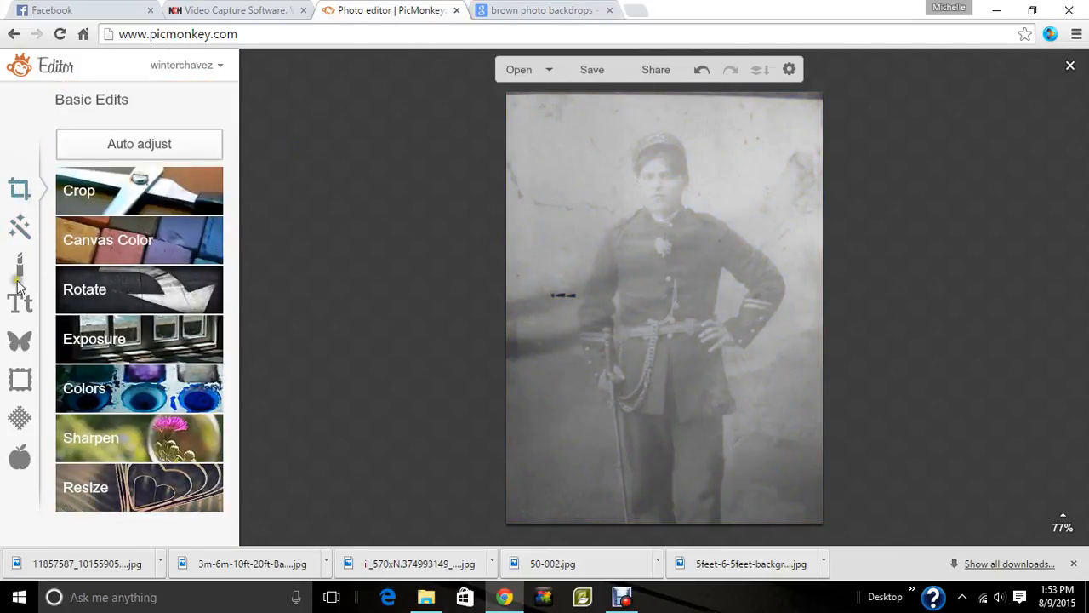
pyautogui.click(107, 340)
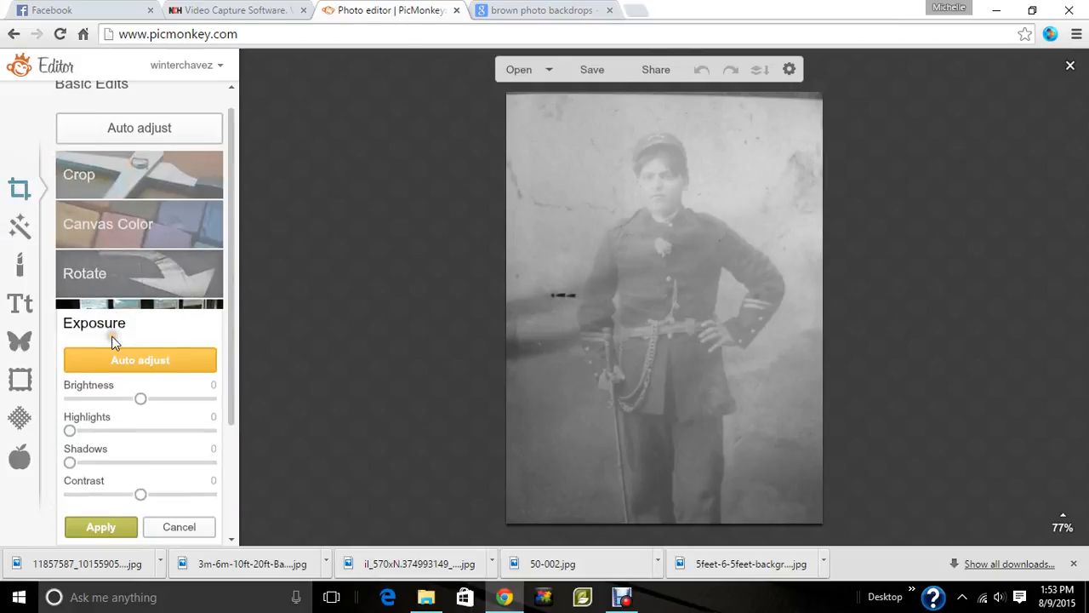
pyautogui.click(148, 362)
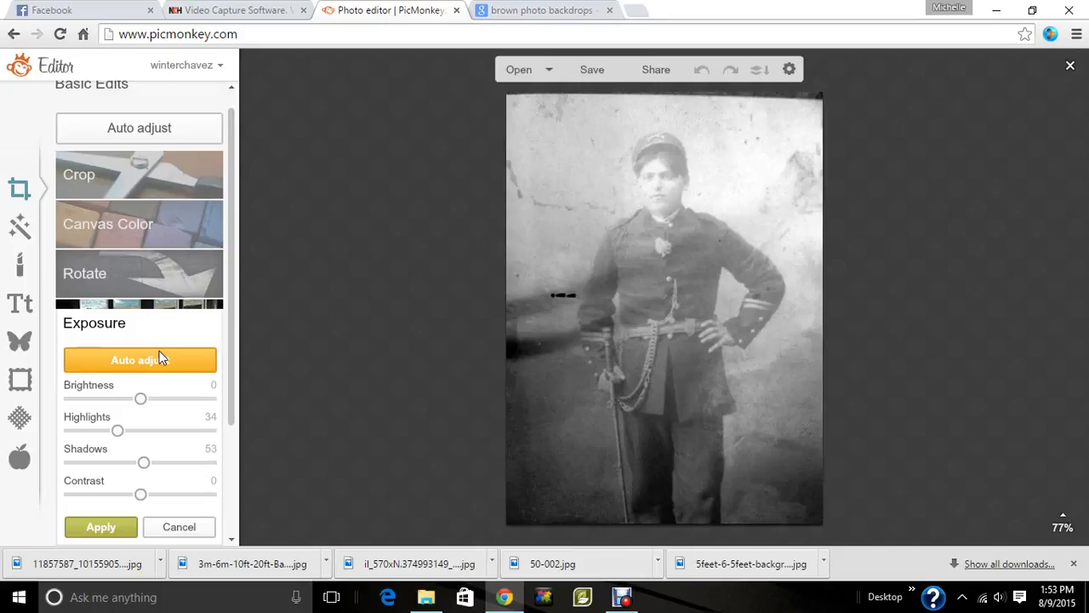
pyautogui.moveTo(140, 498); pyautogui.dragTo(154, 463)
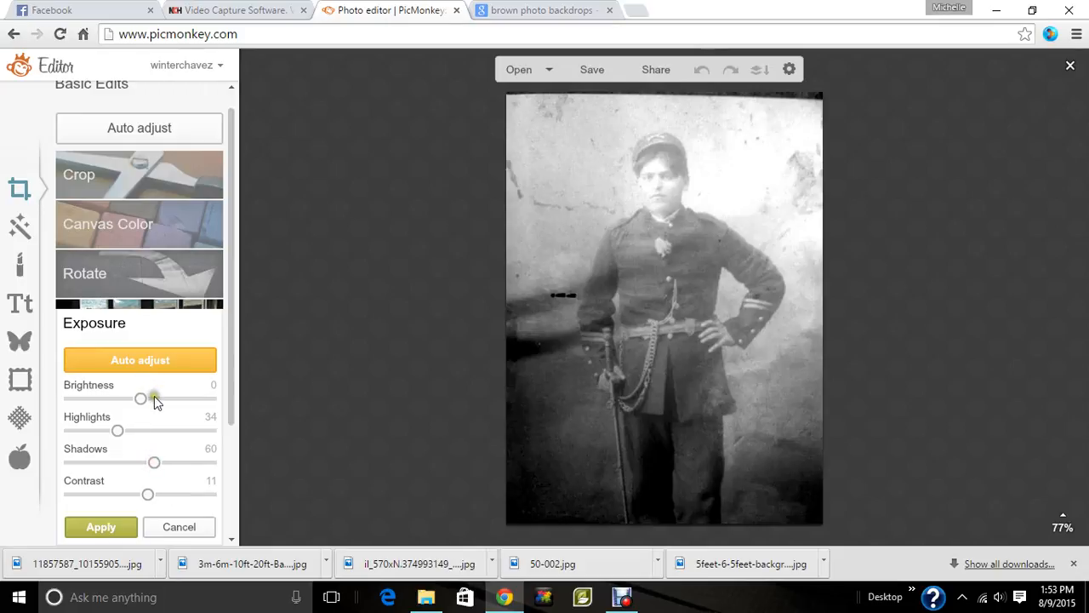
pyautogui.click(118, 531)
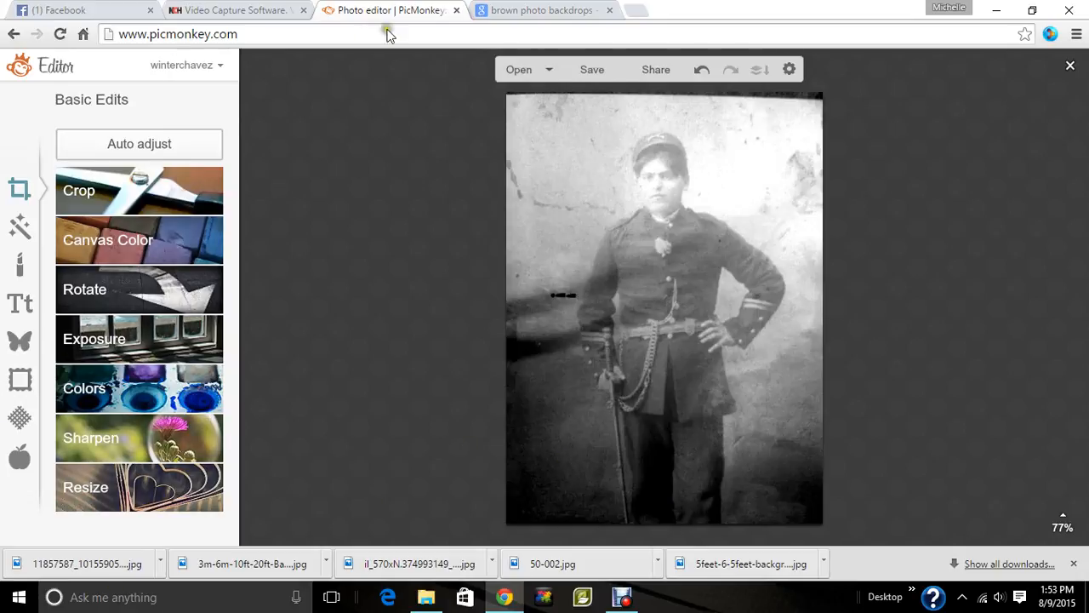
# Clone clean wall texture from just above the small black mark beside the soldier's elbow over the mark and nearby wall cracks
pyautogui.click(21, 231)
pyautogui.click(20, 264)
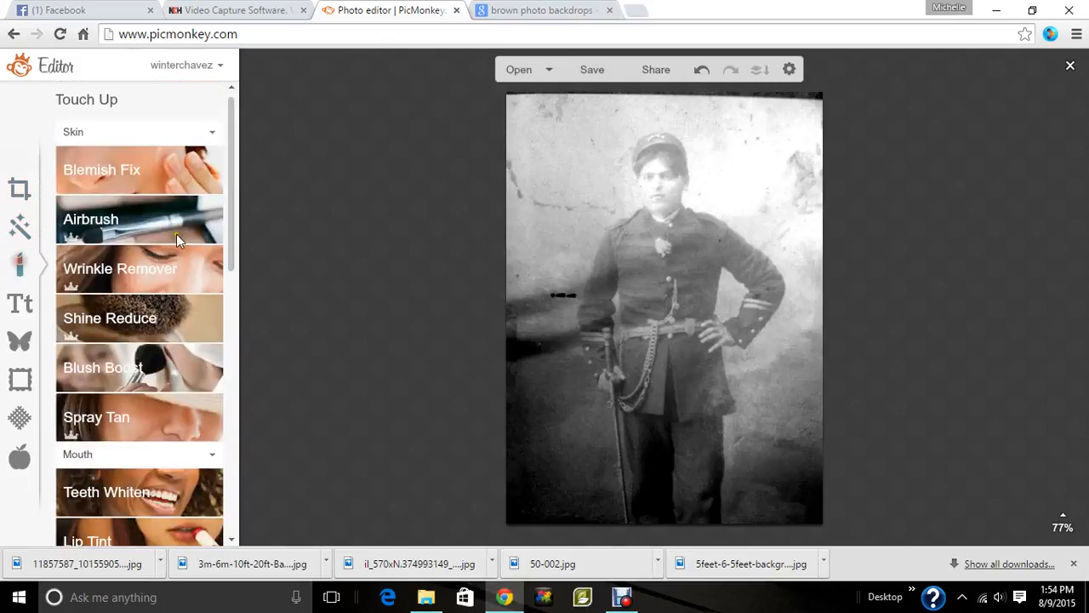
pyautogui.scroll(-4, 235, 183)
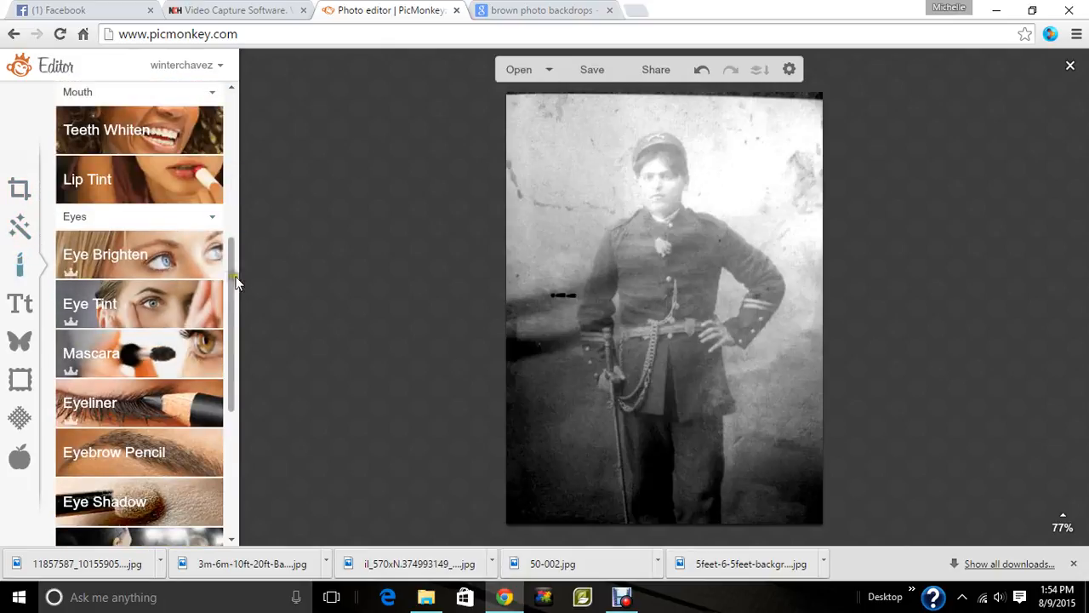
pyautogui.scroll(-4, 207, 433)
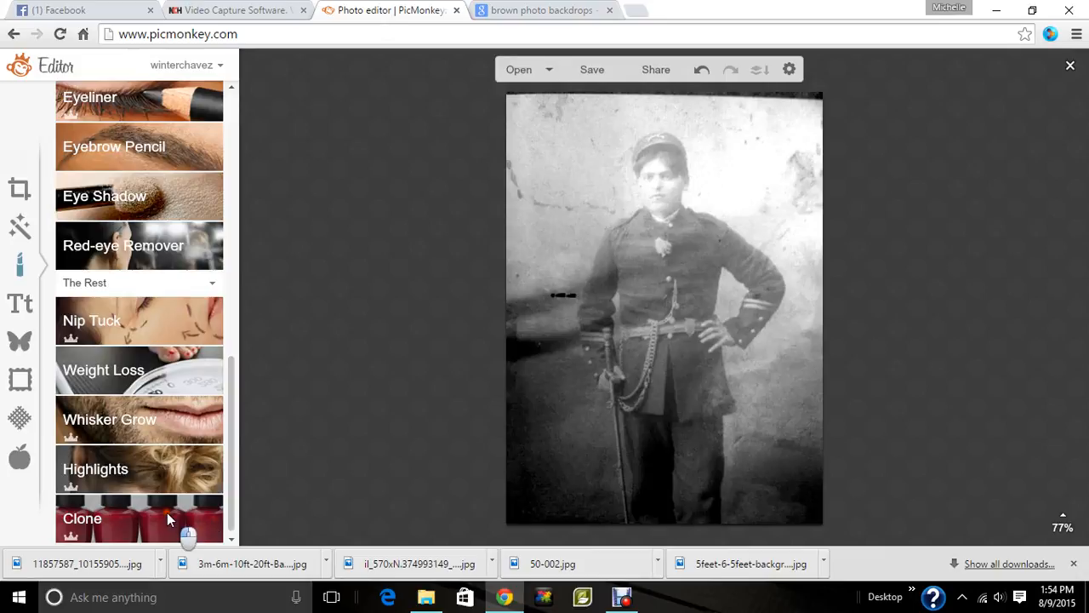
pyautogui.click(167, 514)
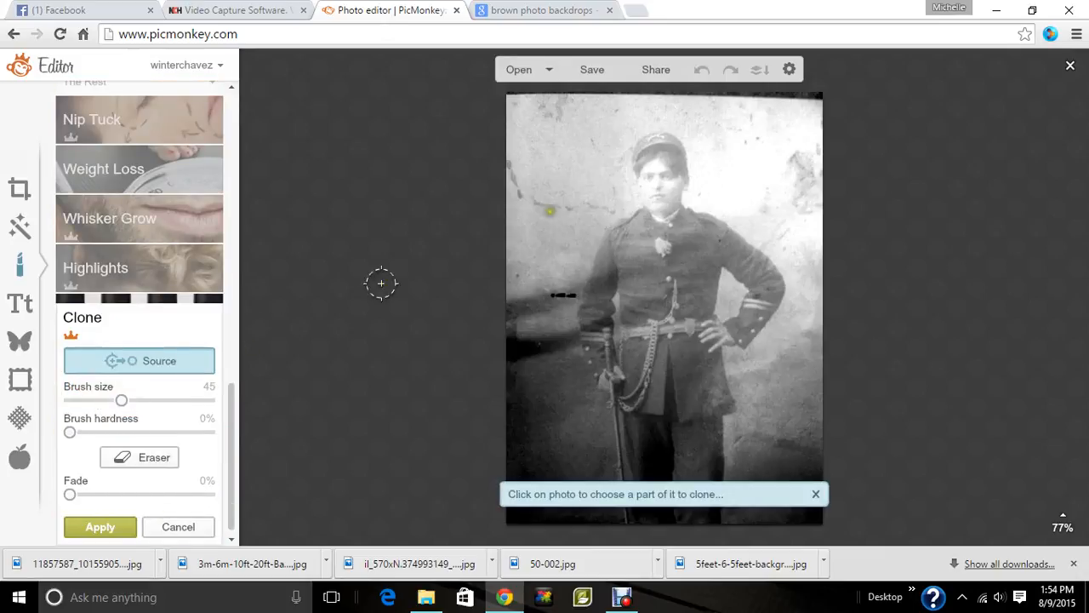
pyautogui.click(558, 296)
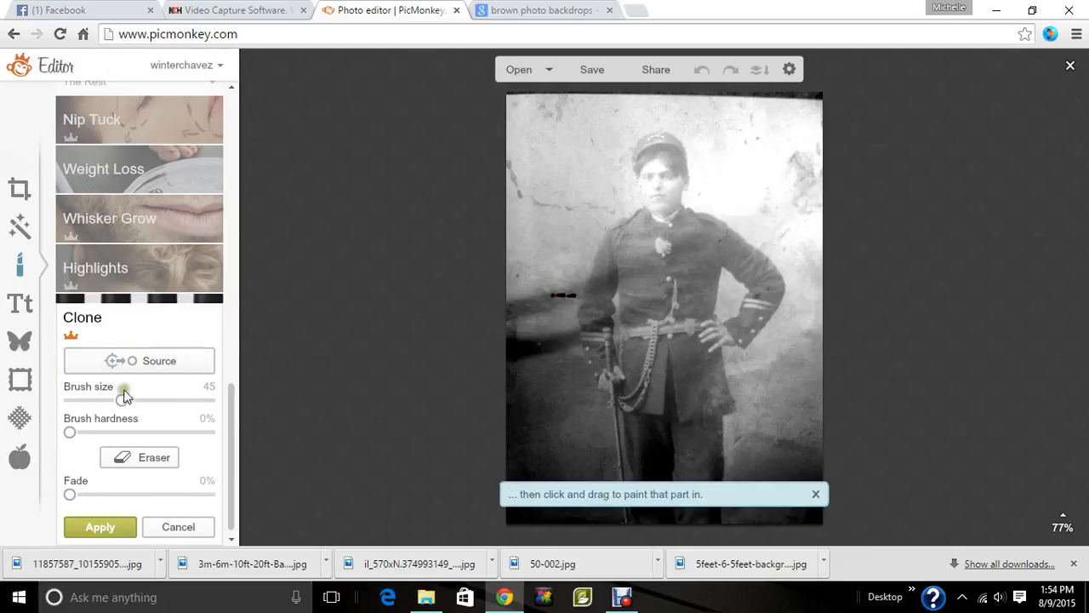
pyautogui.click(144, 360)
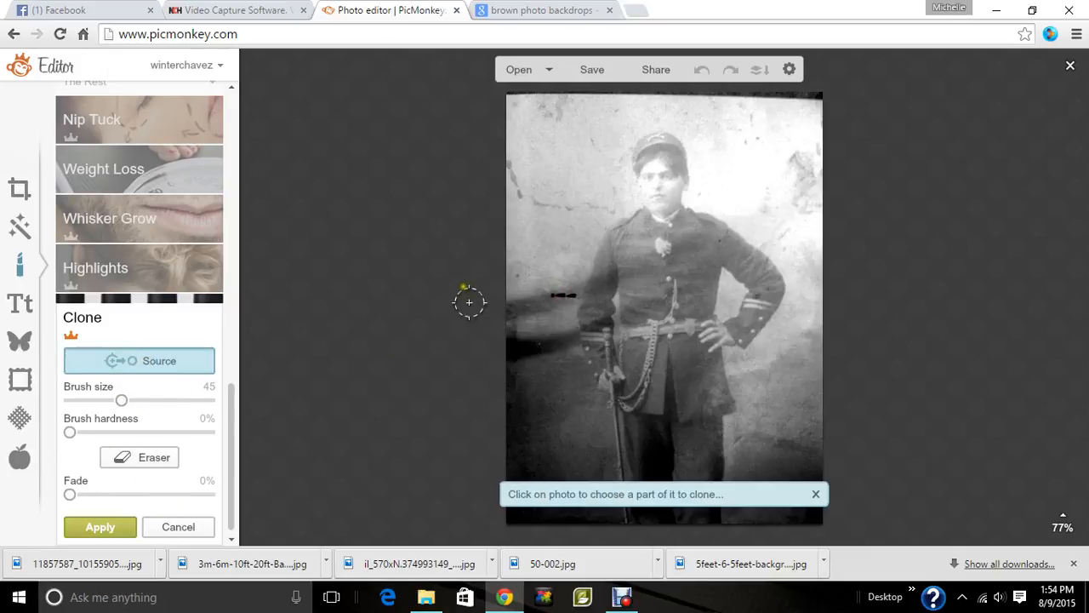
pyautogui.click(558, 266)
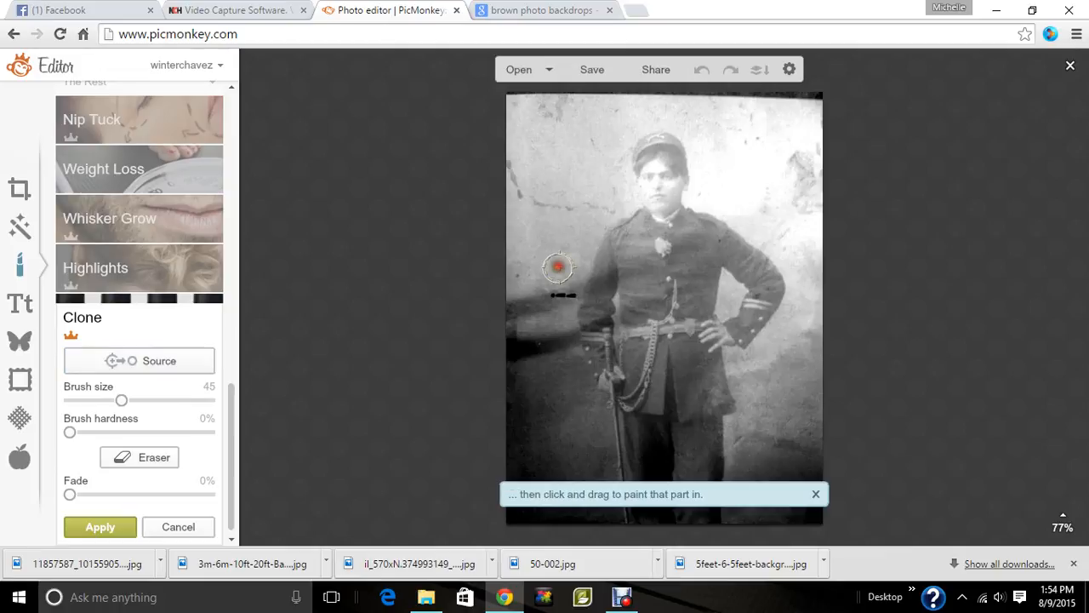
pyautogui.moveTo(565, 290)
pyautogui.mouseDown()
pyautogui.moveTo(519, 268)
pyautogui.moveTo(517, 246)
pyautogui.moveTo(509, 260)
pyautogui.moveTo(581, 84)
pyautogui.moveTo(483, 216)
pyautogui.moveTo(541, 179)
pyautogui.moveTo(523, 193)
pyautogui.moveTo(528, 171)
pyautogui.moveTo(538, 194)
pyautogui.moveTo(557, 143)
pyautogui.mouseUp()
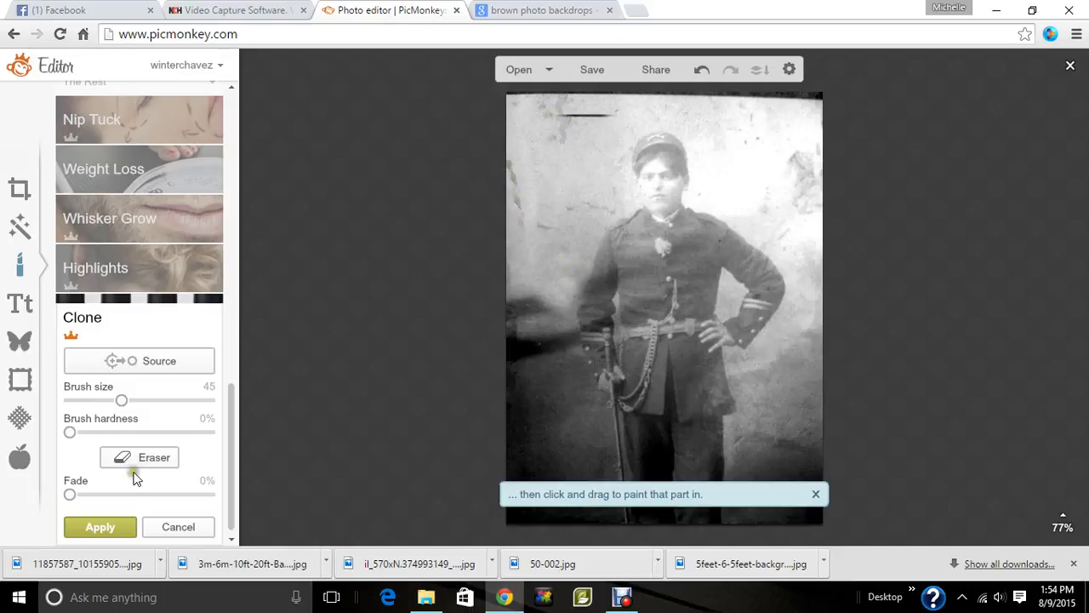
# Clone clean wall over the dark streak near the photo's upper edge and the blemishes on both sides of the soldier, and apply the retouching
pyautogui.click(157, 362)
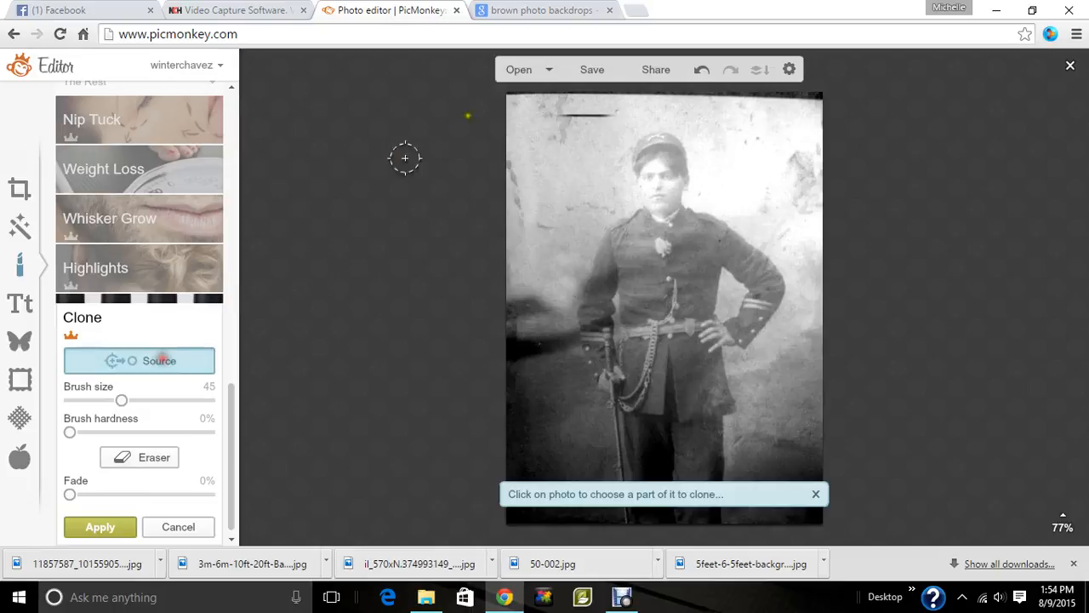
pyautogui.click(571, 142)
pyautogui.moveTo(557, 121)
pyautogui.mouseDown()
pyautogui.moveTo(601, 111)
pyautogui.moveTo(552, 120)
pyautogui.moveTo(530, 161)
pyautogui.moveTo(564, 136)
pyautogui.moveTo(553, 180)
pyautogui.mouseUp()
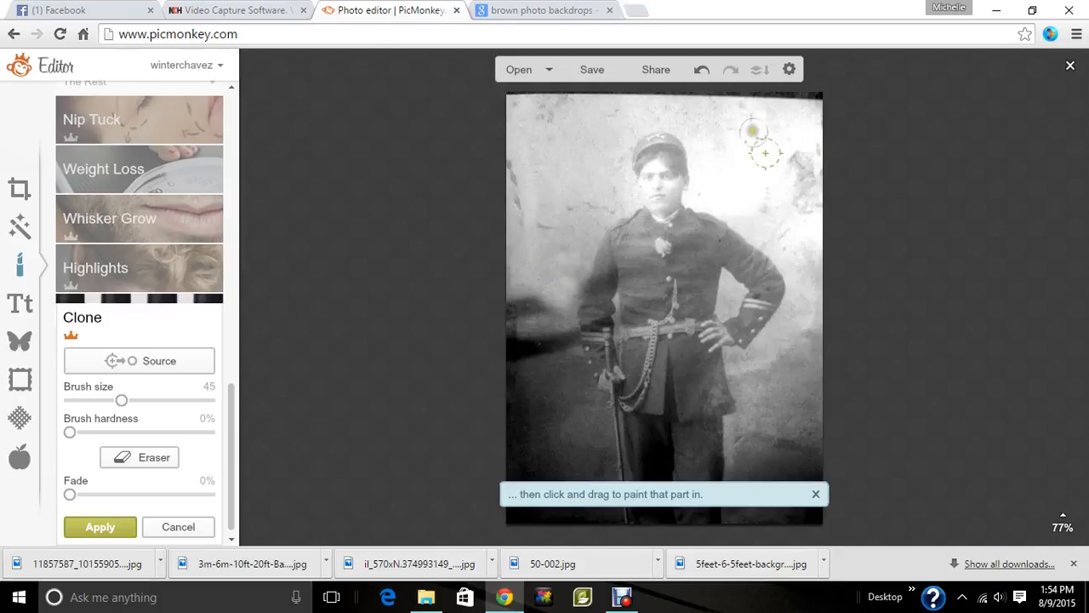
pyautogui.moveTo(753, 131); pyautogui.dragTo(747, 123)
pyautogui.moveTo(761, 208); pyautogui.dragTo(786, 257)
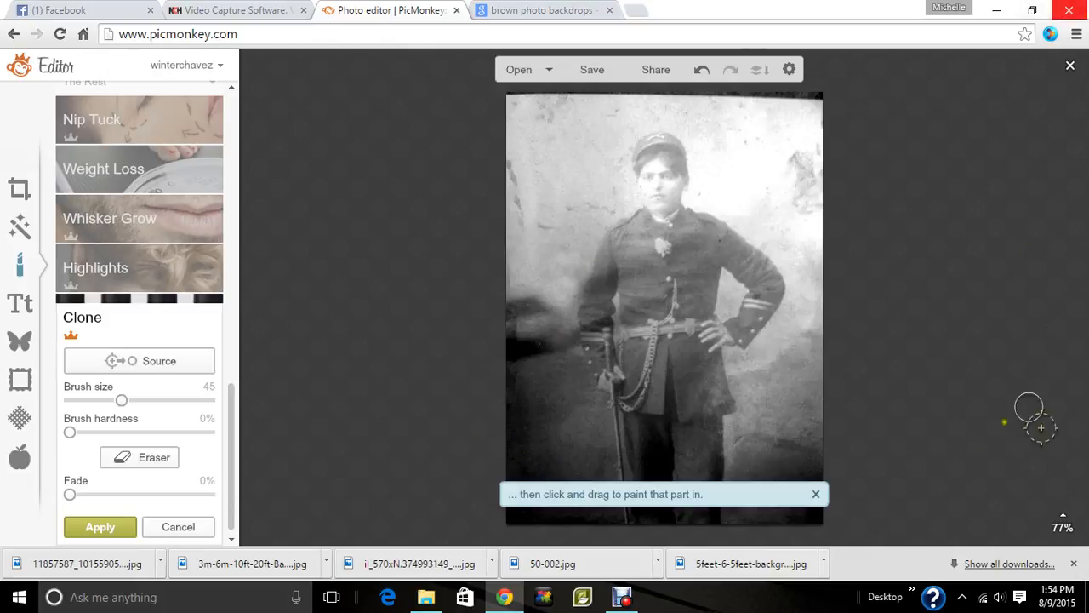
pyautogui.click(815, 494)
pyautogui.click(111, 533)
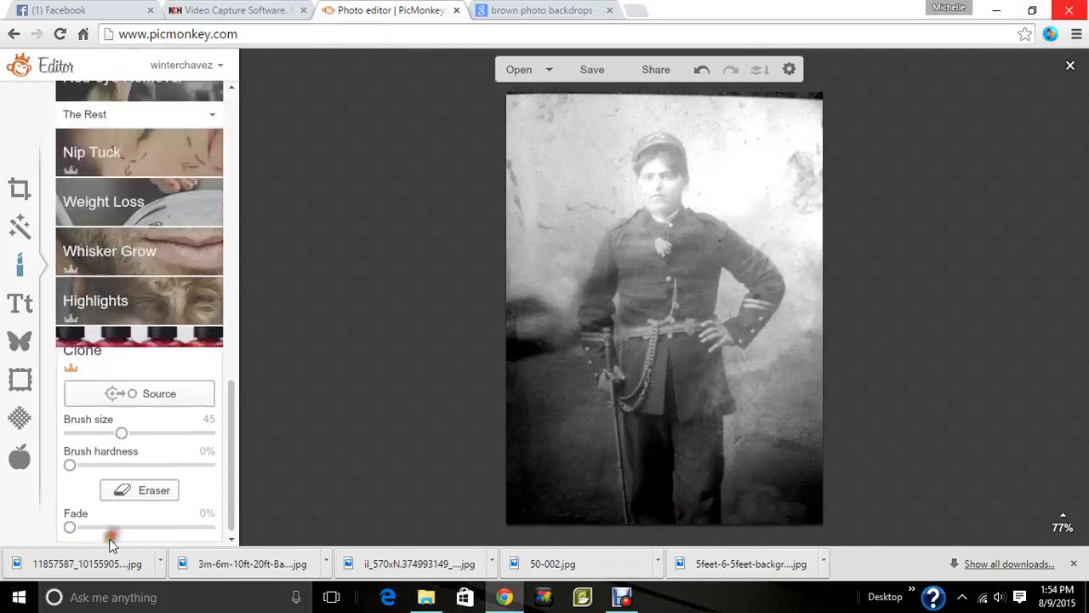
pyautogui.moveTo(233, 447)
pyautogui.mouseDown()
pyautogui.moveTo(234, 424)
pyautogui.moveTo(225, 472)
pyautogui.mouseUp()
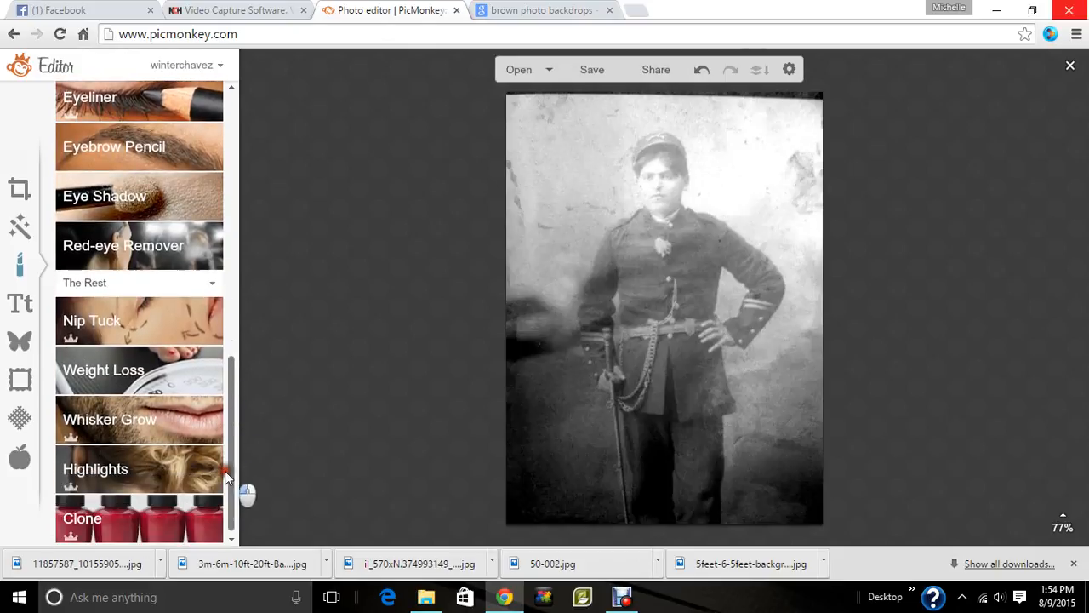
pyautogui.click(188, 469)
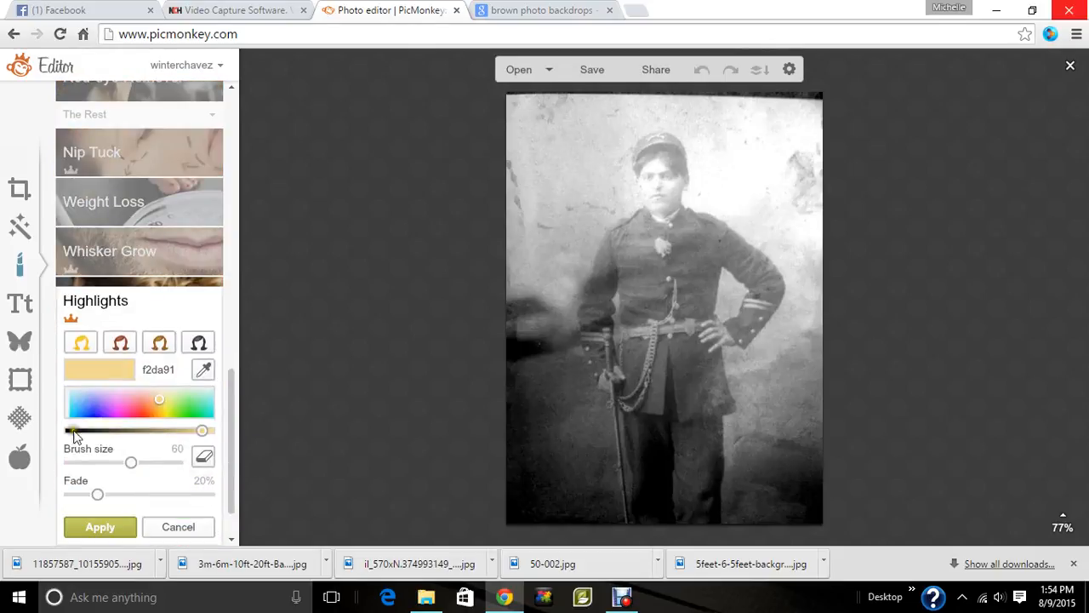
pyautogui.click(95, 414)
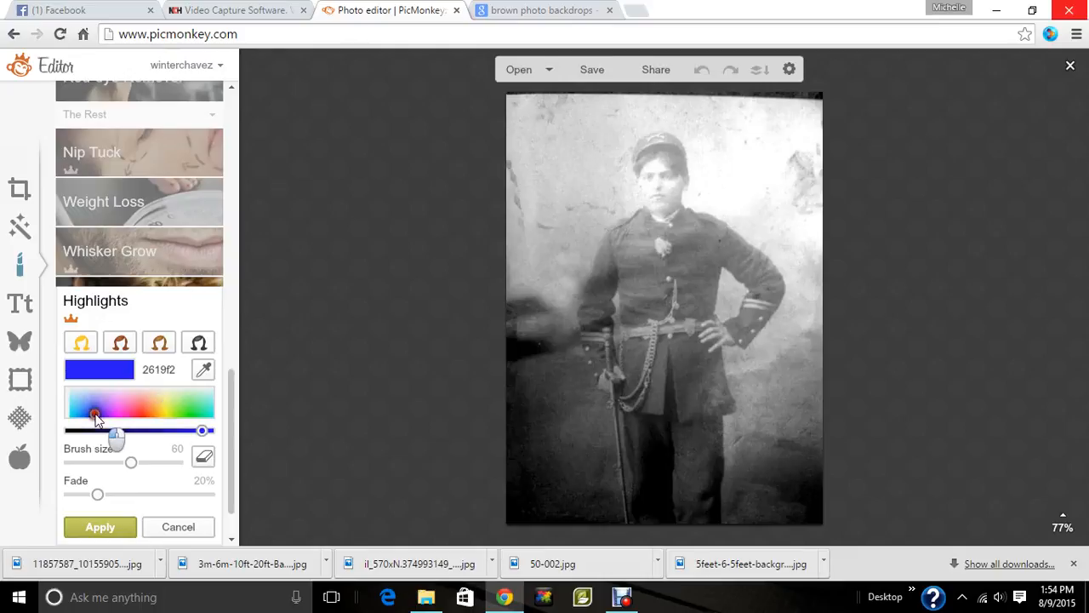
pyautogui.click(176, 530)
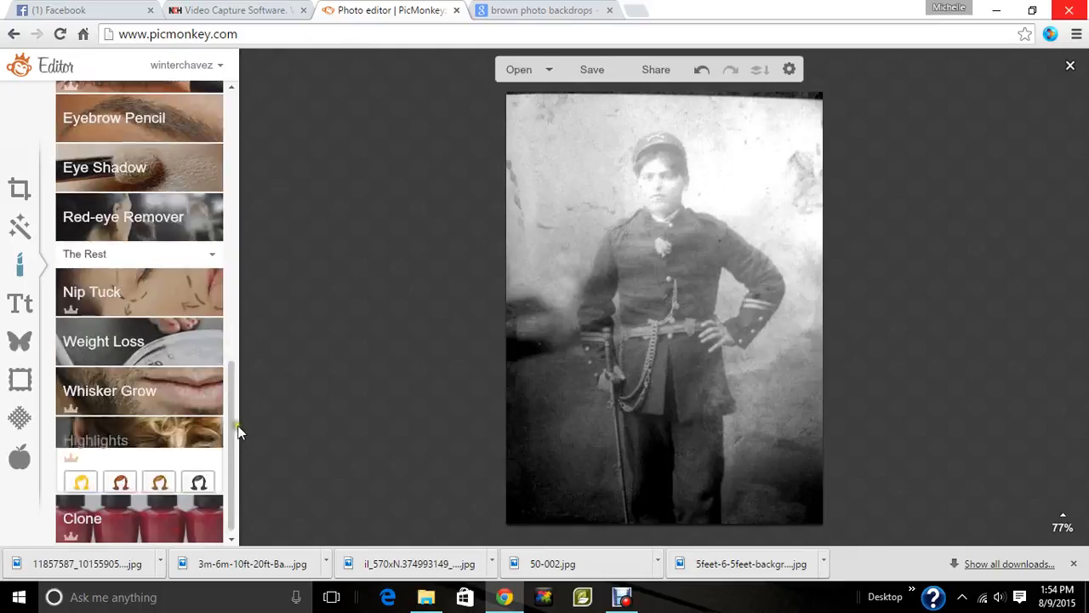
# Set up the Lip Tint brush with a custom deep blue color, brush size 23 and hardness 0%
pyautogui.moveTo(230, 449); pyautogui.dragTo(262, 279)
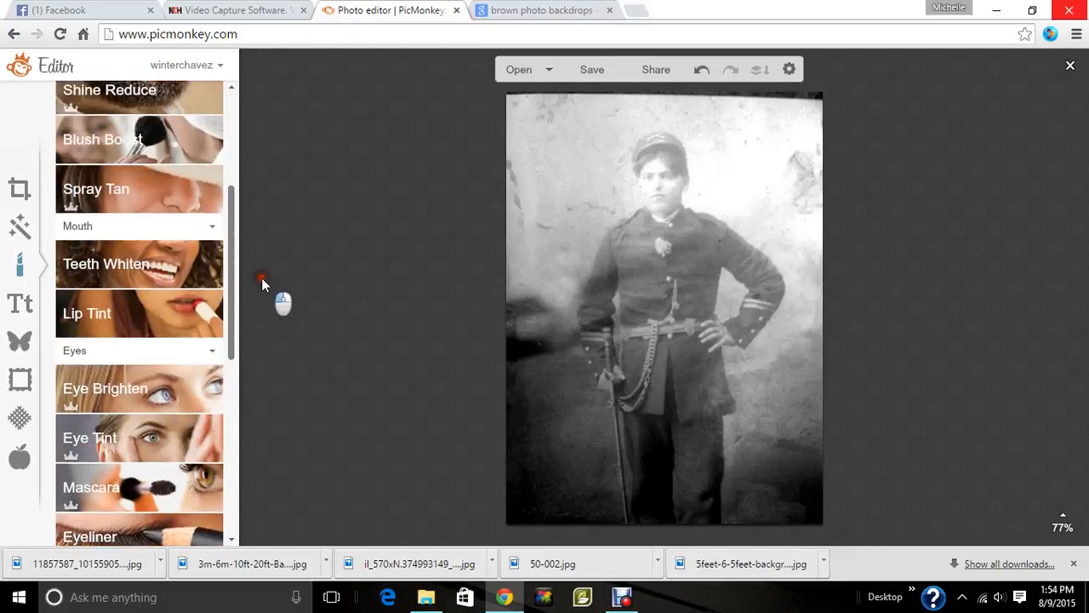
pyautogui.click(179, 316)
pyautogui.click(201, 304)
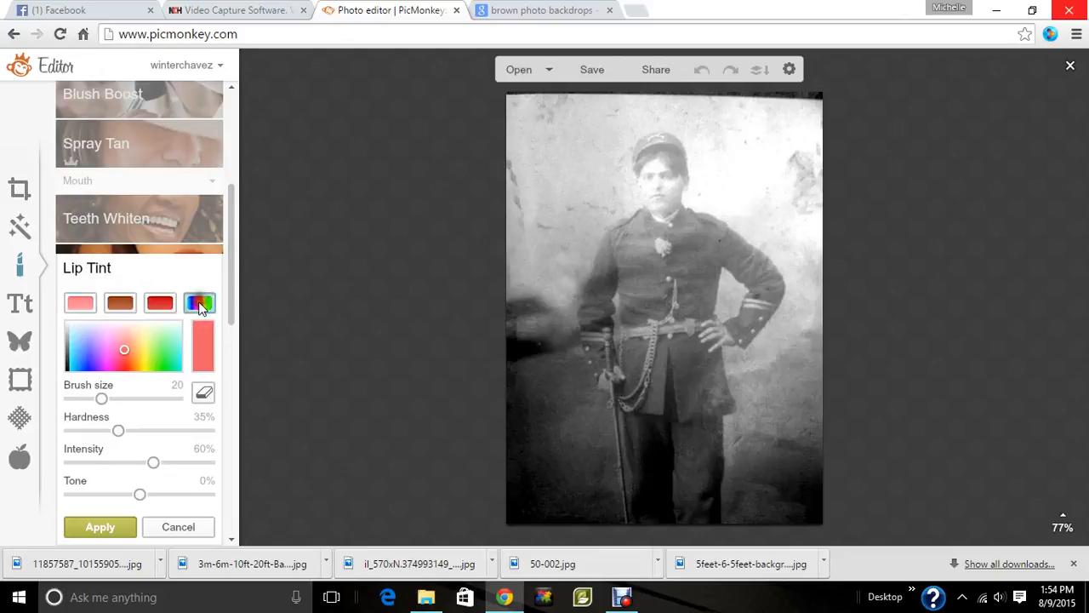
pyautogui.click(86, 361)
pyautogui.click(88, 364)
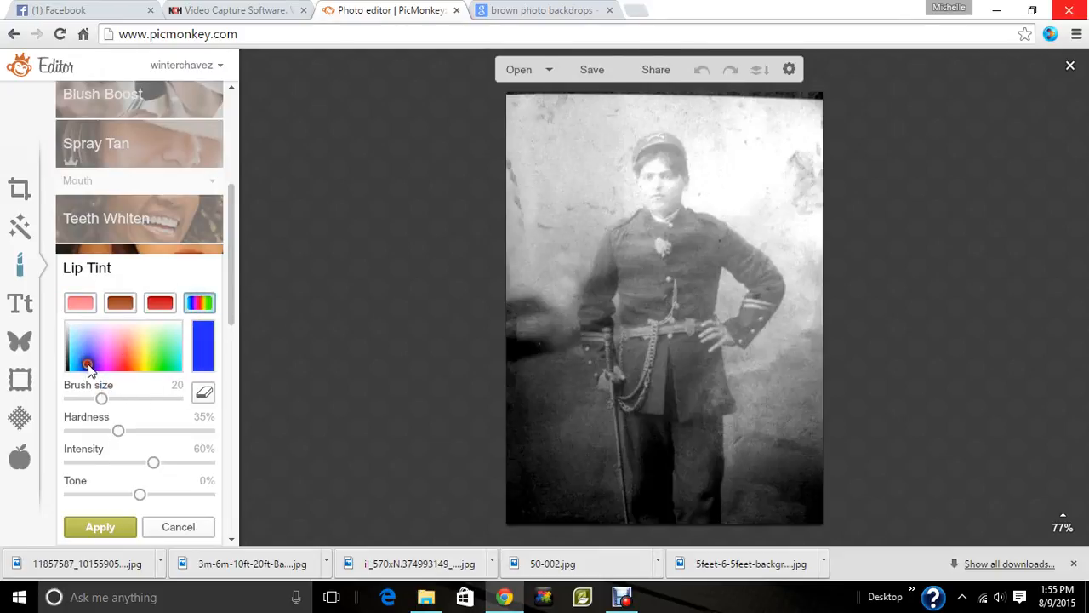
pyautogui.click(67, 433)
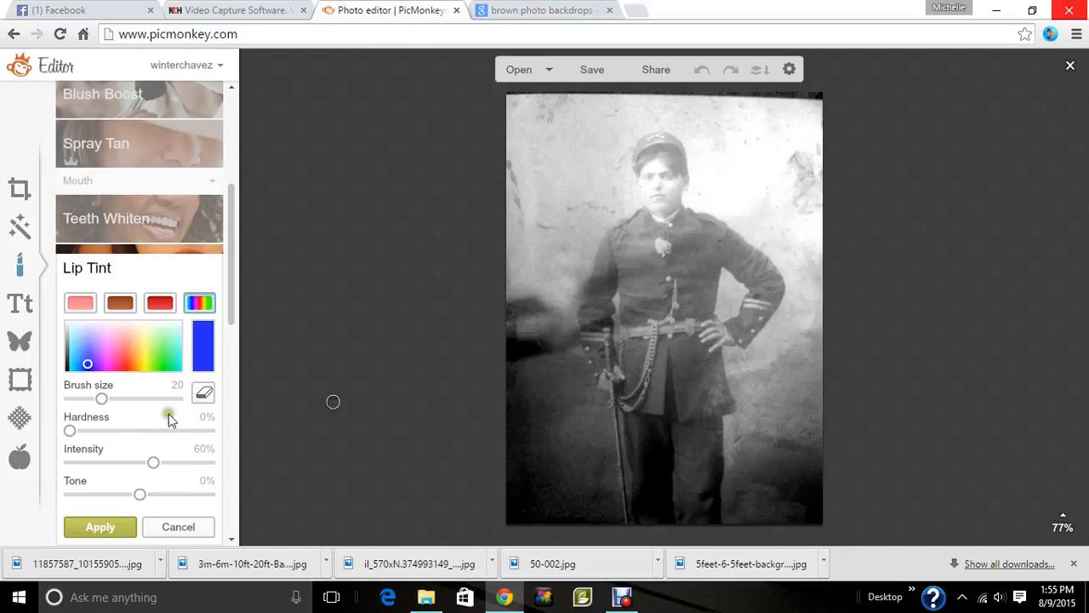
pyautogui.moveTo(101, 398); pyautogui.dragTo(90, 399)
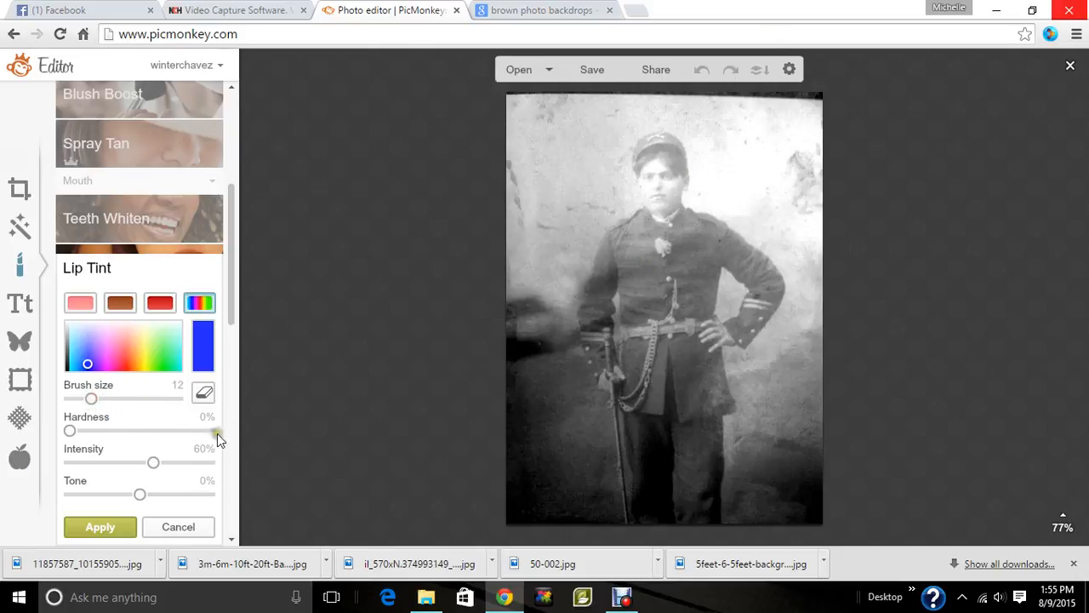
pyautogui.moveTo(93, 400); pyautogui.dragTo(107, 411)
# Paint the blue tint over the soldier's jacket above the belt, including both sleeves, leaving the chest flower and cuff stripes untinted
pyautogui.moveTo(1063, 515)
pyautogui.moveTo(1064, 479); pyautogui.dragTo(1005, 459)
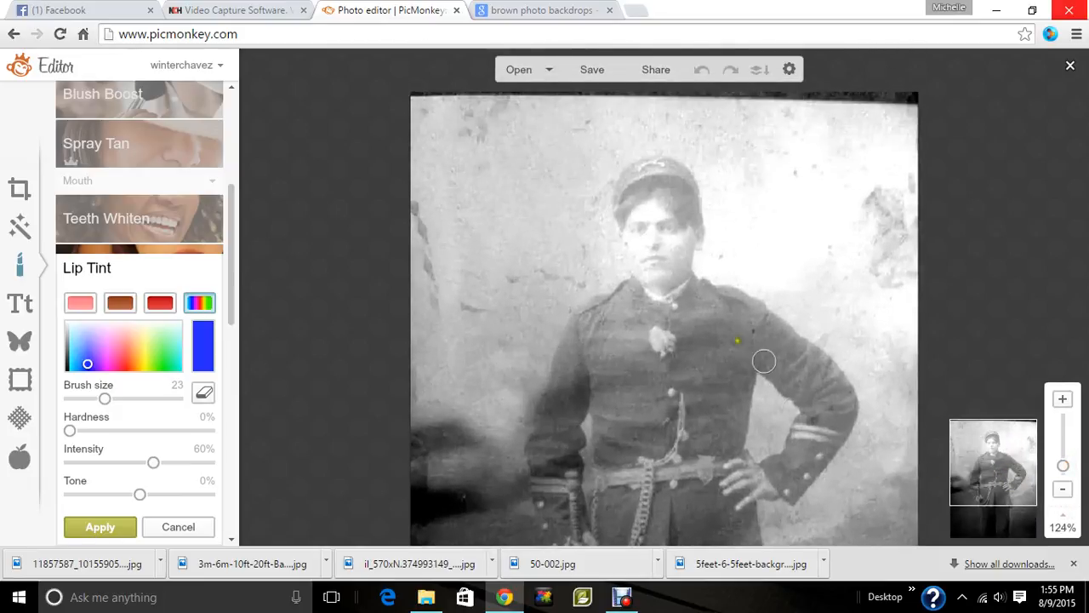
pyautogui.moveTo(678, 322)
pyautogui.mouseDown()
pyautogui.moveTo(701, 288)
pyautogui.moveTo(729, 296)
pyautogui.moveTo(845, 402)
pyautogui.moveTo(844, 387)
pyautogui.moveTo(821, 359)
pyautogui.moveTo(779, 343)
pyautogui.moveTo(822, 402)
pyautogui.moveTo(800, 392)
pyautogui.moveTo(728, 316)
pyautogui.moveTo(681, 337)
pyautogui.moveTo(663, 397)
pyautogui.moveTo(717, 334)
pyautogui.moveTo(738, 349)
pyautogui.moveTo(732, 446)
pyautogui.moveTo(746, 365)
pyautogui.moveTo(714, 448)
pyautogui.moveTo(691, 451)
pyautogui.moveTo(702, 447)
pyautogui.moveTo(692, 444)
pyautogui.moveTo(701, 377)
pyautogui.moveTo(691, 415)
pyautogui.moveTo(725, 355)
pyautogui.moveTo(706, 363)
pyautogui.moveTo(693, 341)
pyautogui.moveTo(723, 297)
pyautogui.moveTo(817, 406)
pyautogui.moveTo(840, 414)
pyautogui.moveTo(822, 466)
pyautogui.moveTo(800, 486)
pyautogui.moveTo(768, 466)
pyautogui.moveTo(800, 460)
pyautogui.mouseUp()
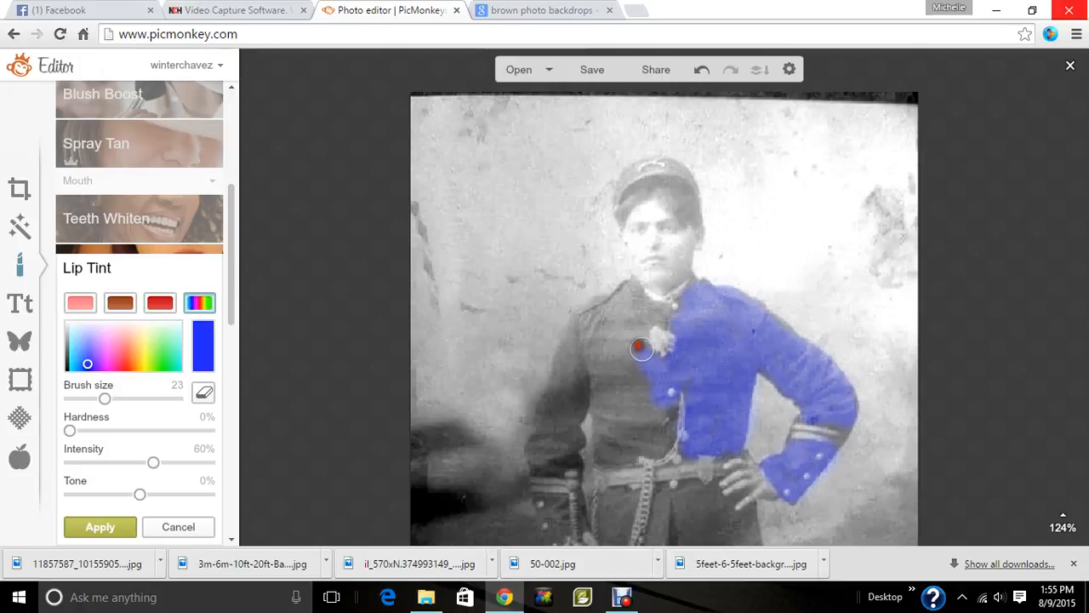
pyautogui.moveTo(641, 348)
pyautogui.mouseDown()
pyautogui.moveTo(638, 319)
pyautogui.moveTo(672, 319)
pyautogui.moveTo(645, 319)
pyautogui.moveTo(621, 294)
pyautogui.moveTo(577, 322)
pyautogui.moveTo(553, 364)
pyautogui.moveTo(534, 454)
pyautogui.moveTo(587, 382)
pyautogui.moveTo(565, 360)
pyautogui.moveTo(547, 431)
pyautogui.moveTo(594, 323)
pyautogui.moveTo(588, 389)
pyautogui.moveTo(606, 421)
pyautogui.moveTo(602, 464)
pyautogui.moveTo(664, 441)
pyautogui.moveTo(683, 405)
pyautogui.moveTo(656, 382)
pyautogui.moveTo(624, 406)
pyautogui.moveTo(638, 434)
pyautogui.moveTo(622, 424)
pyautogui.moveTo(626, 323)
pyautogui.moveTo(627, 365)
pyautogui.moveTo(609, 315)
pyautogui.moveTo(662, 415)
pyautogui.mouseUp()
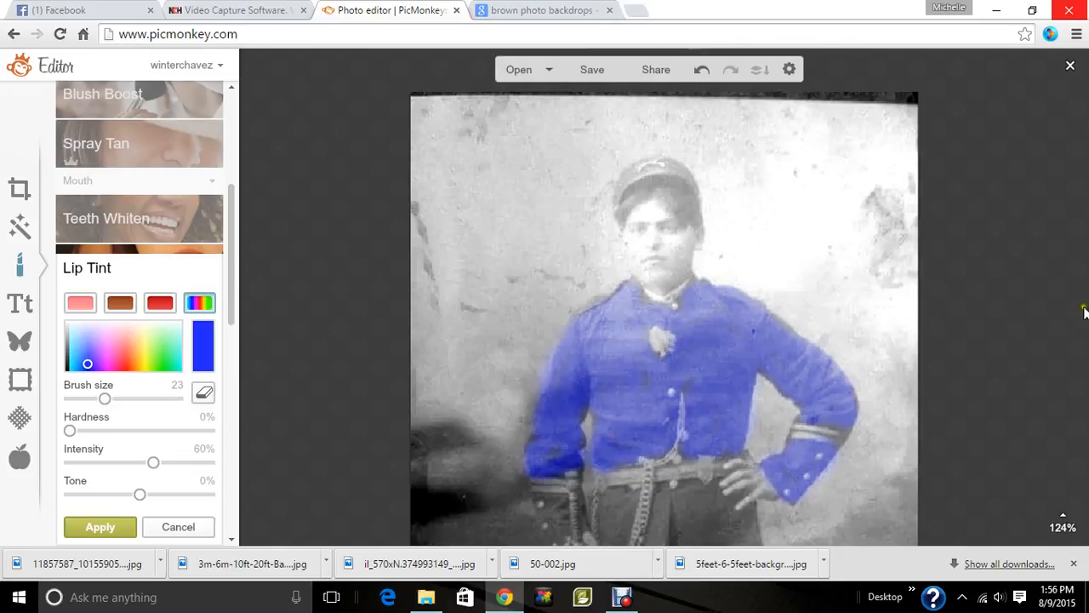
# Paint the blue tint over the cuff by the sword hilt and both coat flaps below the belt, keeping the belt and chain untinted
pyautogui.click(1067, 526)
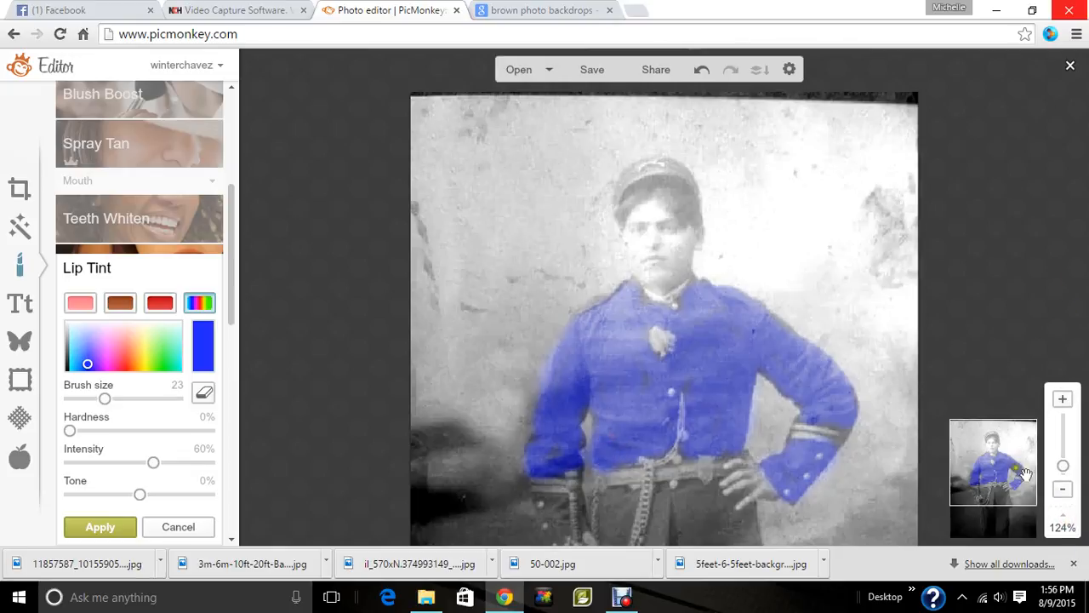
pyautogui.moveTo(1011, 473); pyautogui.dragTo(1032, 532)
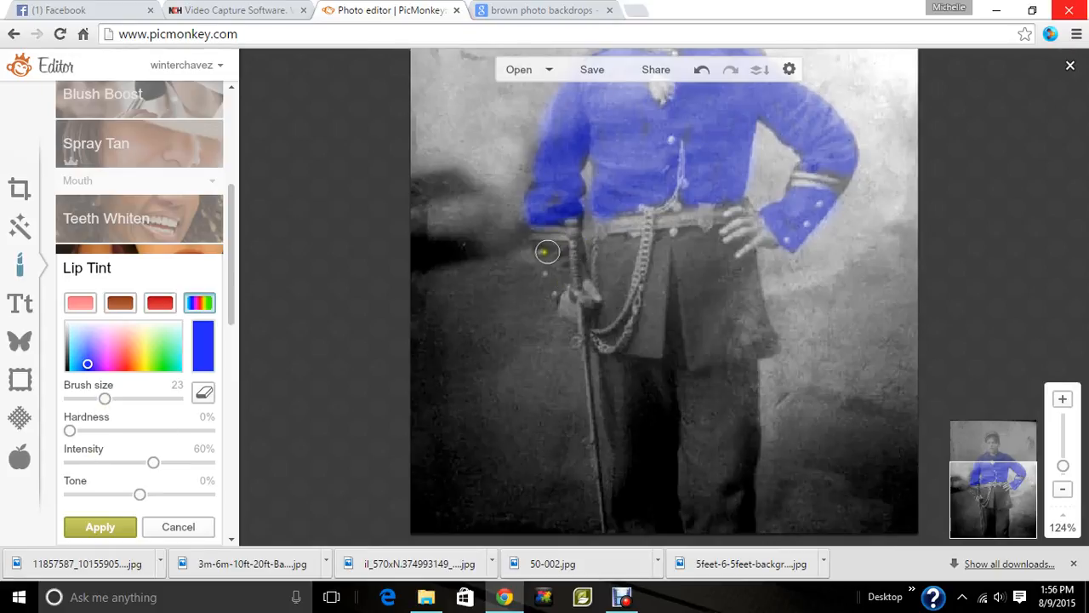
pyautogui.moveTo(547, 250)
pyautogui.mouseDown()
pyautogui.moveTo(562, 277)
pyautogui.moveTo(554, 292)
pyautogui.moveTo(553, 257)
pyautogui.moveTo(549, 270)
pyautogui.moveTo(626, 242)
pyautogui.moveTo(607, 313)
pyautogui.moveTo(607, 260)
pyautogui.mouseUp()
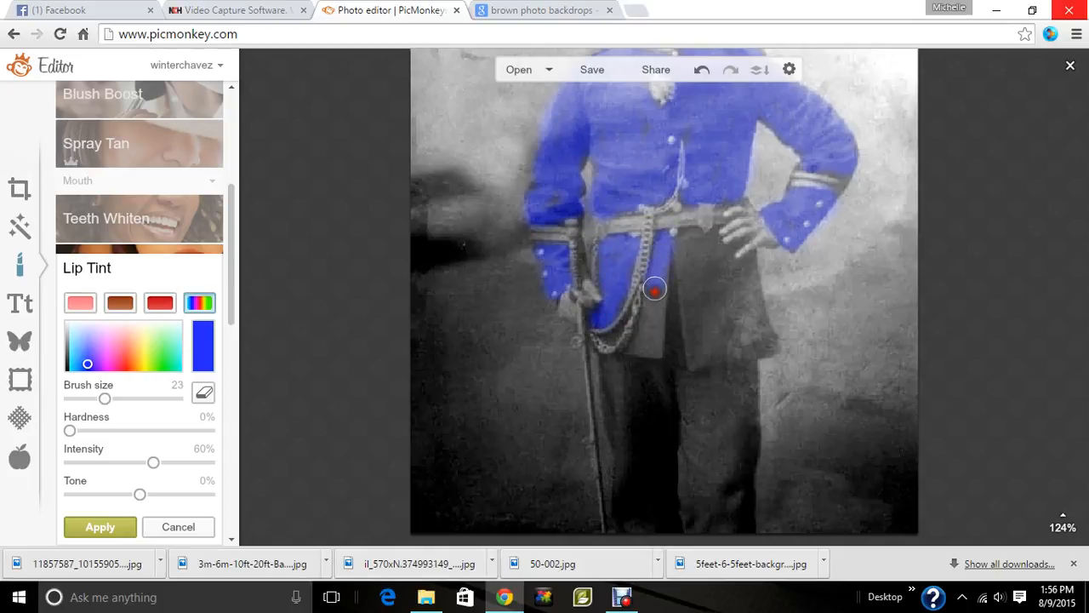
pyautogui.moveTo(641, 326)
pyautogui.mouseDown()
pyautogui.moveTo(632, 348)
pyautogui.moveTo(654, 329)
pyautogui.moveTo(658, 297)
pyautogui.moveTo(632, 330)
pyautogui.mouseUp()
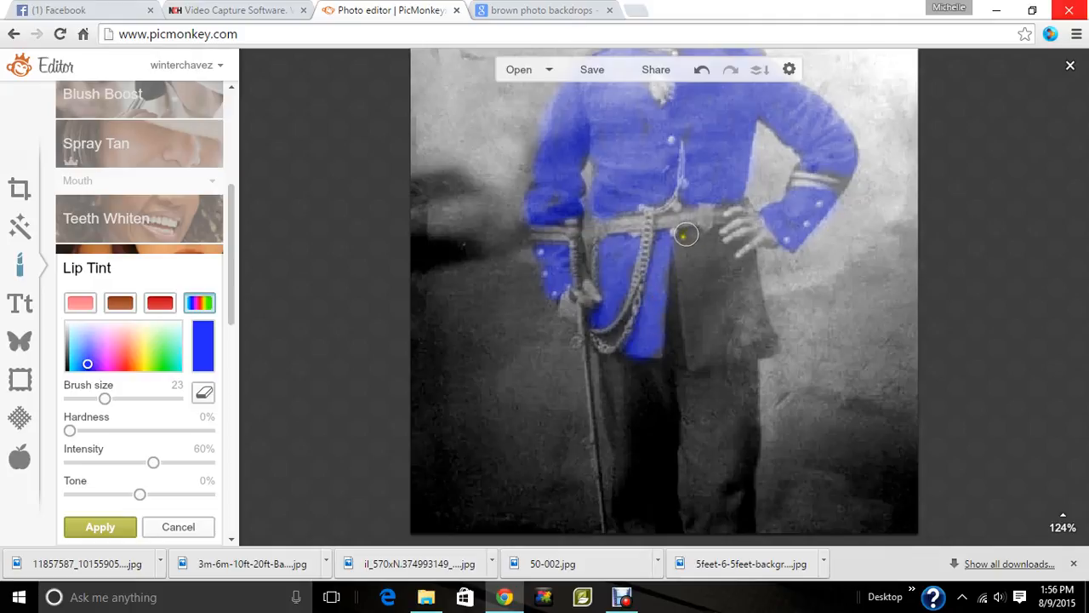
pyautogui.moveTo(686, 233)
pyautogui.mouseDown()
pyautogui.moveTo(709, 238)
pyautogui.moveTo(732, 270)
pyautogui.moveTo(747, 260)
pyautogui.moveTo(742, 294)
pyautogui.moveTo(760, 341)
pyautogui.moveTo(703, 362)
pyautogui.moveTo(686, 251)
pyautogui.moveTo(697, 336)
pyautogui.moveTo(754, 324)
pyautogui.moveTo(720, 335)
pyautogui.moveTo(705, 267)
pyautogui.moveTo(747, 326)
pyautogui.moveTo(746, 273)
pyautogui.moveTo(720, 275)
pyautogui.moveTo(708, 262)
pyautogui.mouseUp()
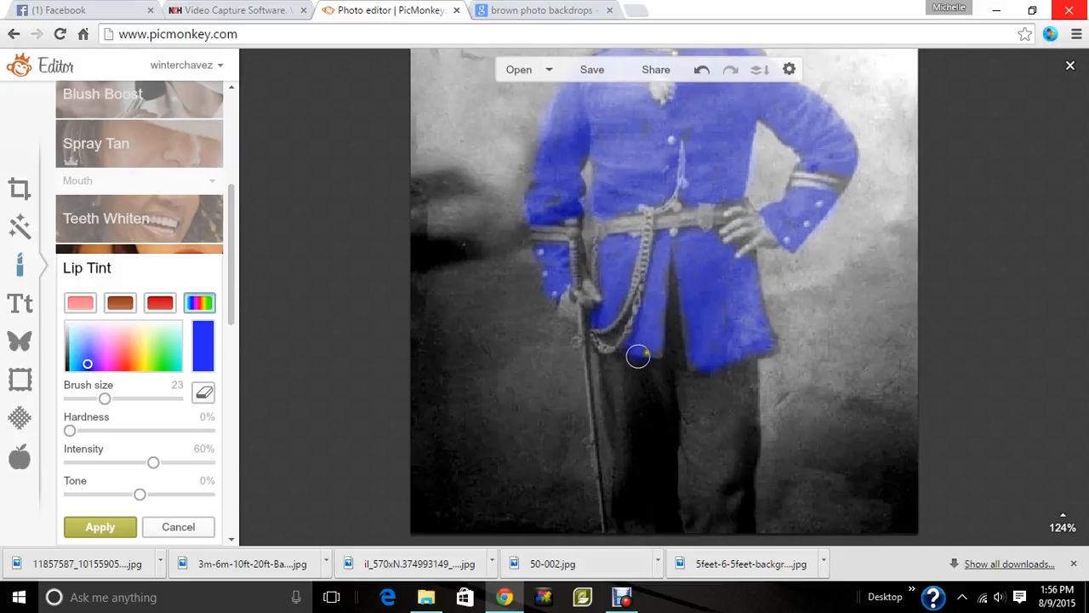
# Tint the small coat gap between the lower chain loops with brush size 9, and set the brush size to 11
pyautogui.moveTo(104, 398); pyautogui.dragTo(87, 399)
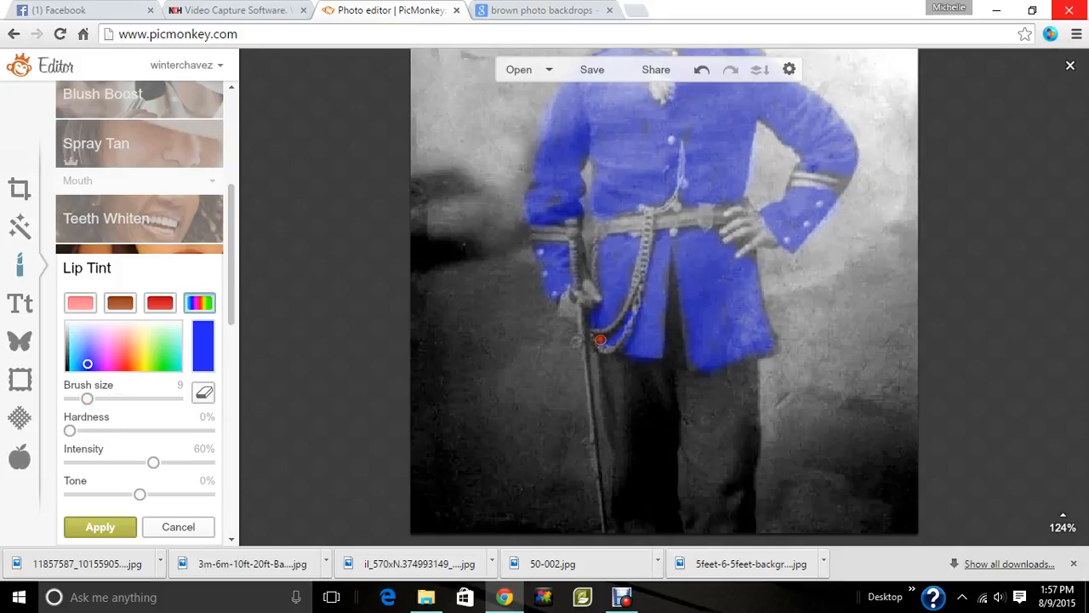
pyautogui.moveTo(600, 339); pyautogui.dragTo(600, 340)
pyautogui.moveTo(87, 398); pyautogui.dragTo(110, 398)
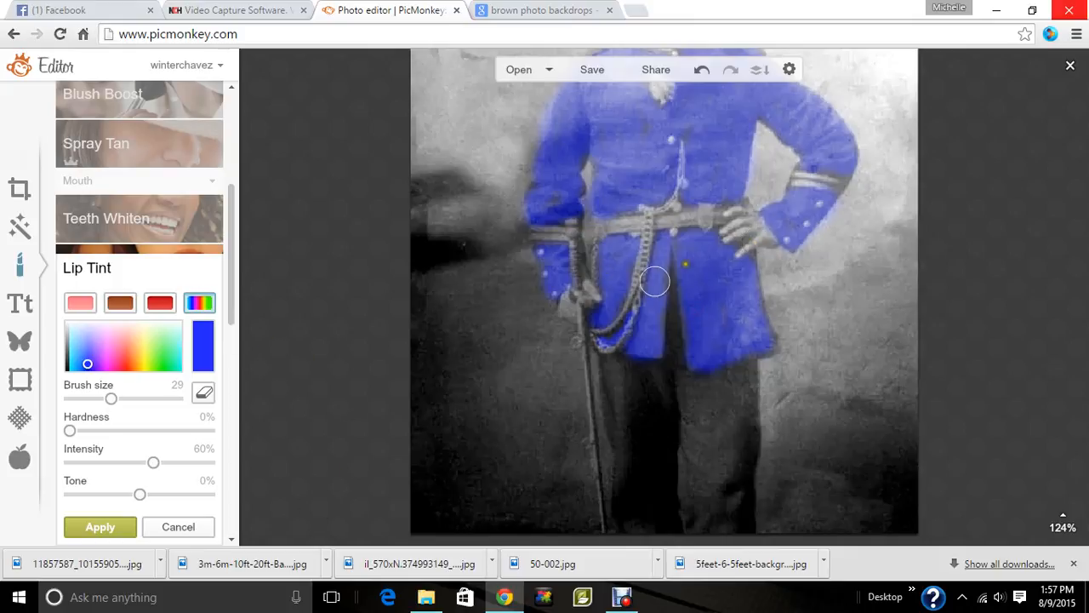
pyautogui.click(83, 405)
pyautogui.click(91, 399)
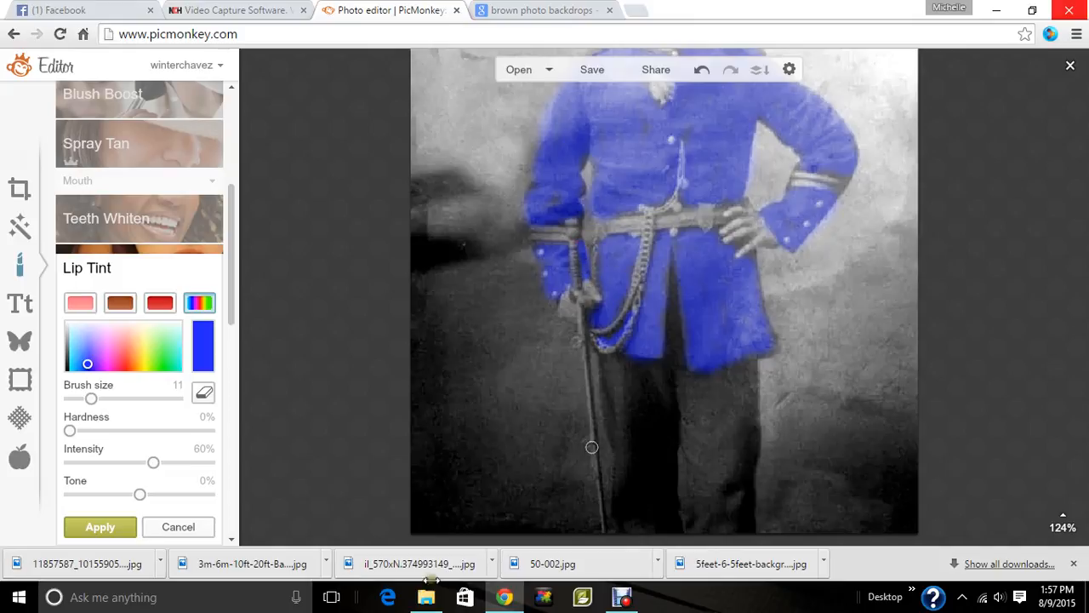
# Set the tint's tone to -64% and even out the color across the jacket, coat flaps and sleeves with brush size 37
pyautogui.moveTo(110, 496); pyautogui.dragTo(95, 496)
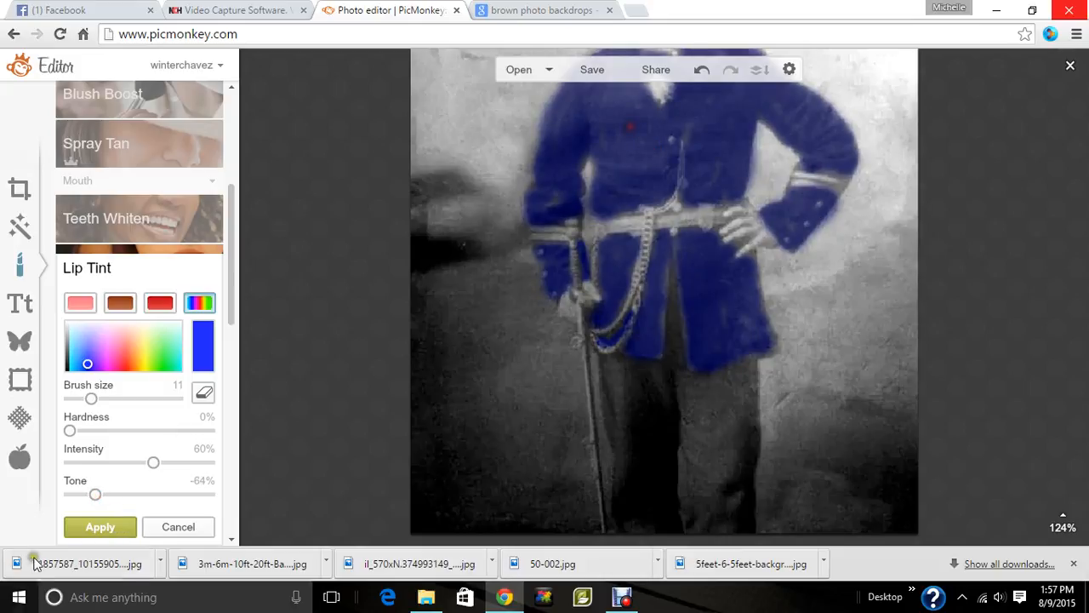
pyautogui.moveTo(91, 398); pyautogui.dragTo(117, 399)
pyautogui.moveTo(613, 147)
pyautogui.mouseDown()
pyautogui.moveTo(613, 105)
pyautogui.moveTo(638, 133)
pyautogui.moveTo(629, 182)
pyautogui.moveTo(653, 166)
pyautogui.mouseUp()
pyautogui.moveTo(719, 158)
pyautogui.mouseDown()
pyautogui.moveTo(693, 149)
pyautogui.moveTo(711, 97)
pyautogui.moveTo(725, 120)
pyautogui.moveTo(724, 195)
pyautogui.mouseUp()
pyautogui.moveTo(681, 247)
pyautogui.mouseDown()
pyautogui.moveTo(694, 334)
pyautogui.moveTo(705, 348)
pyautogui.moveTo(756, 321)
pyautogui.moveTo(746, 280)
pyautogui.moveTo(733, 312)
pyautogui.moveTo(732, 302)
pyautogui.moveTo(670, 288)
pyautogui.moveTo(668, 248)
pyautogui.mouseUp()
pyautogui.moveTo(584, 112)
pyautogui.mouseDown()
pyautogui.moveTo(562, 148)
pyautogui.moveTo(554, 195)
pyautogui.mouseUp()
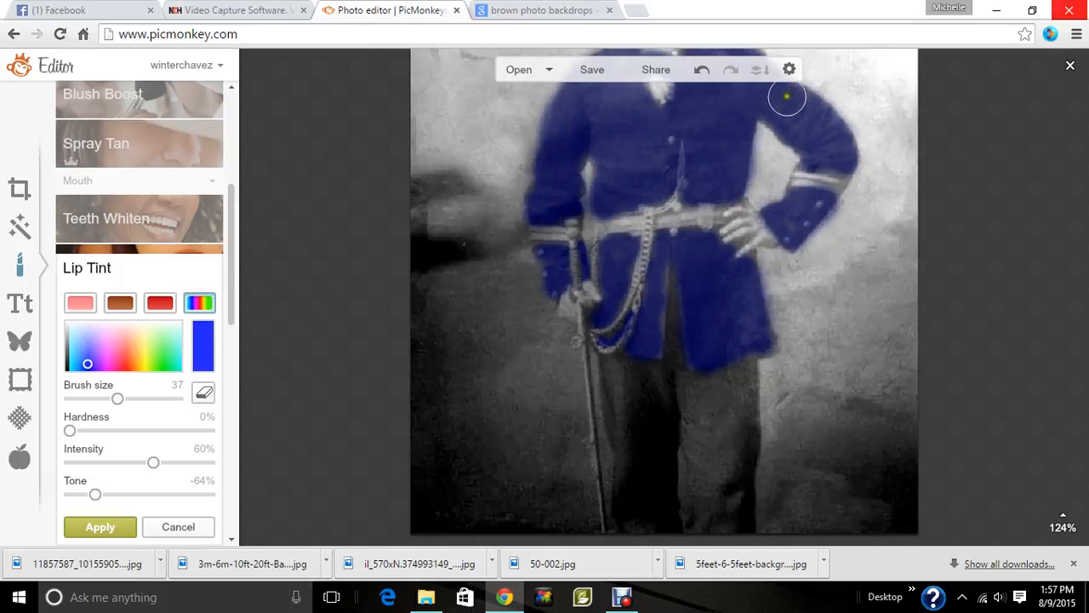
pyautogui.moveTo(786, 93)
pyautogui.mouseDown()
pyautogui.moveTo(819, 115)
pyautogui.moveTo(826, 163)
pyautogui.moveTo(838, 162)
pyautogui.moveTo(806, 158)
pyautogui.moveTo(790, 219)
pyautogui.mouseUp()
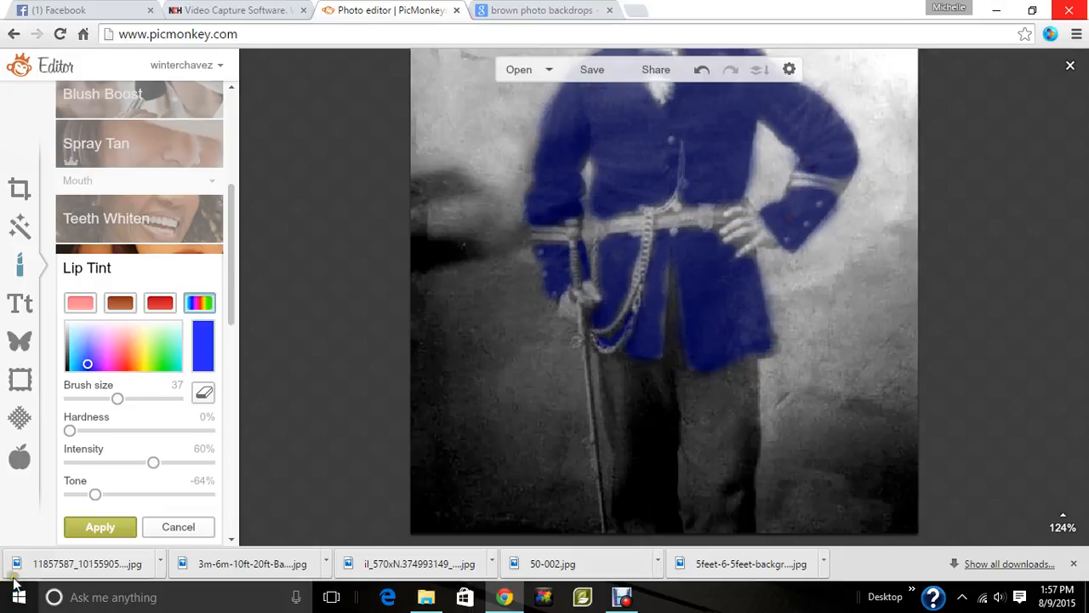
# Touch up the tint along the coat's front opening and inside the chain loop with brush size 14
pyautogui.click(95, 398)
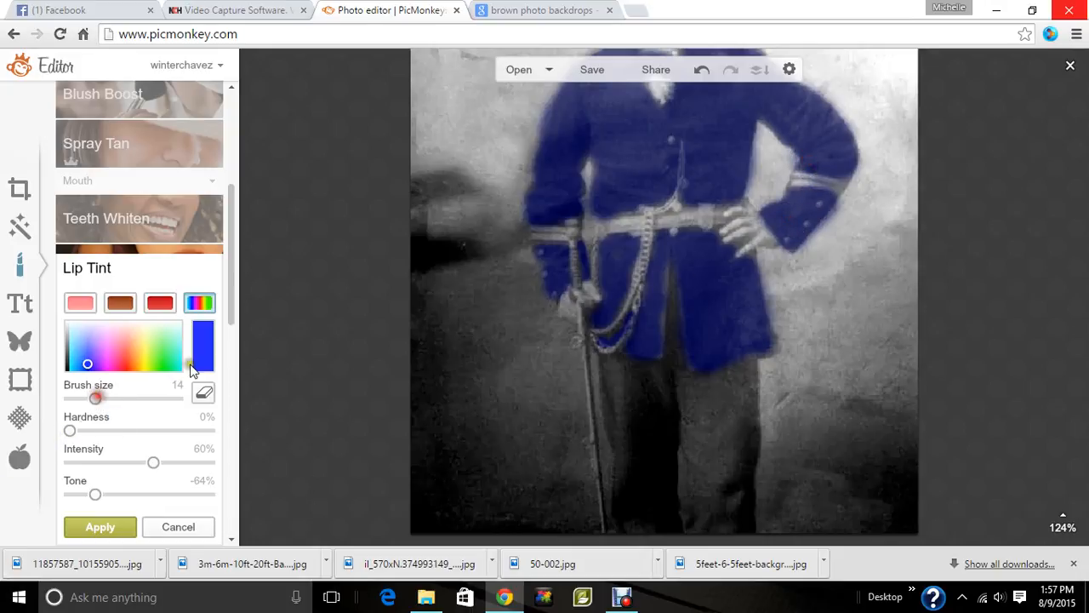
pyautogui.moveTo(669, 248); pyautogui.dragTo(661, 274)
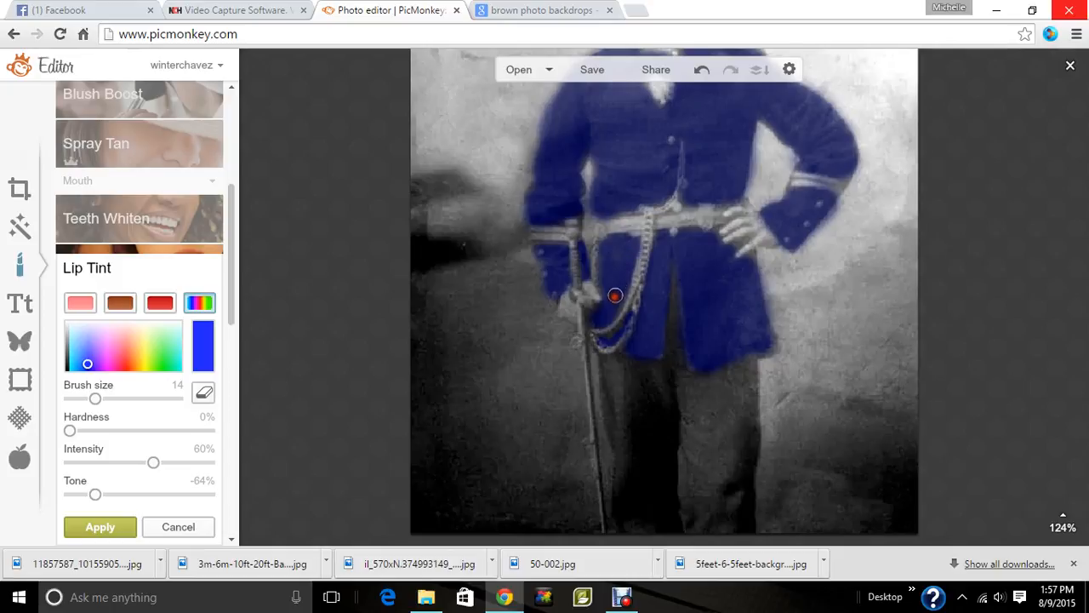
pyautogui.moveTo(614, 295); pyautogui.dragTo(623, 282)
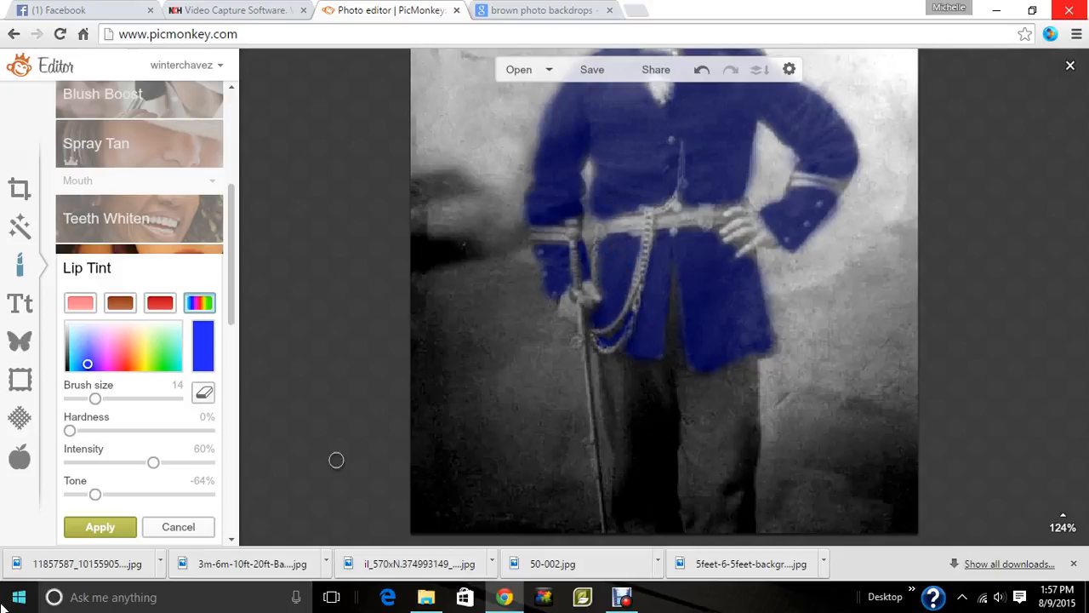
# Soften the coat's tint to 28% intensity and -68% tone, and apply it
pyautogui.moveTo(153, 462); pyautogui.dragTo(122, 462)
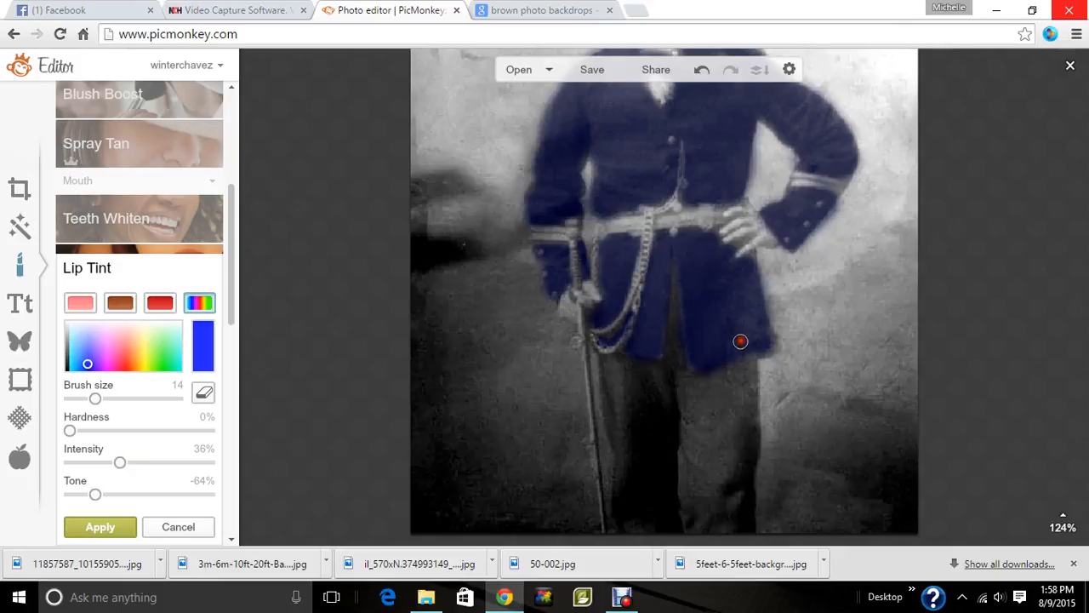
pyautogui.click(1063, 516)
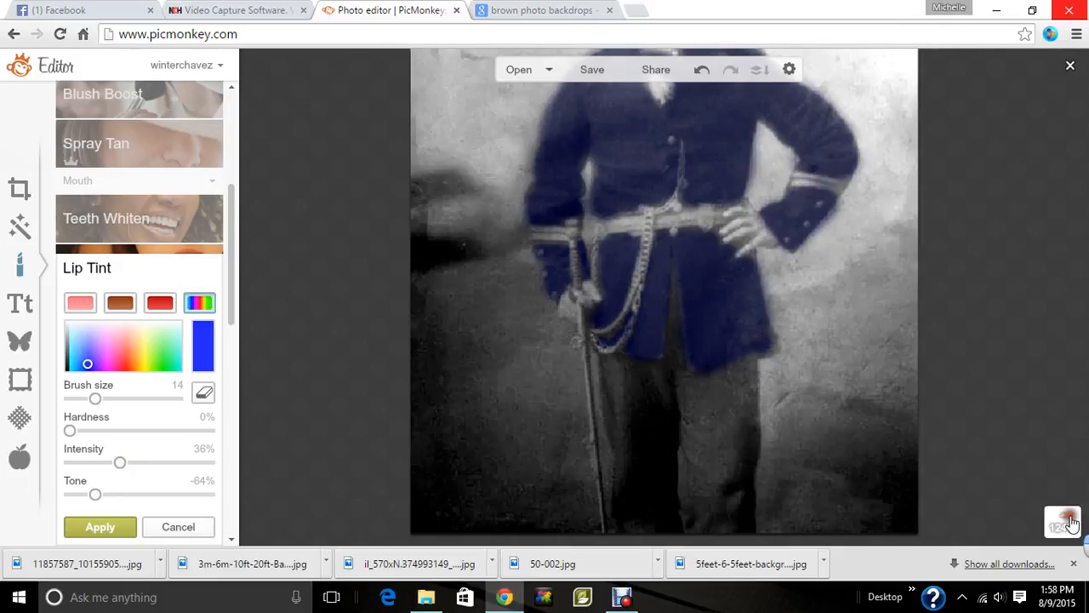
pyautogui.moveTo(1005, 511); pyautogui.dragTo(1007, 492)
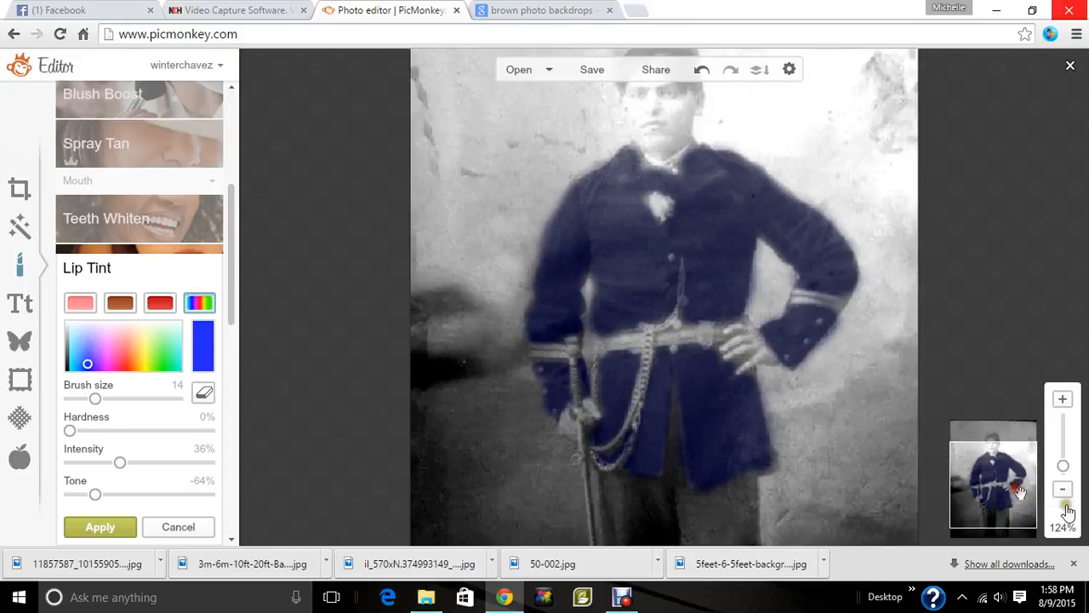
pyautogui.click(1068, 493)
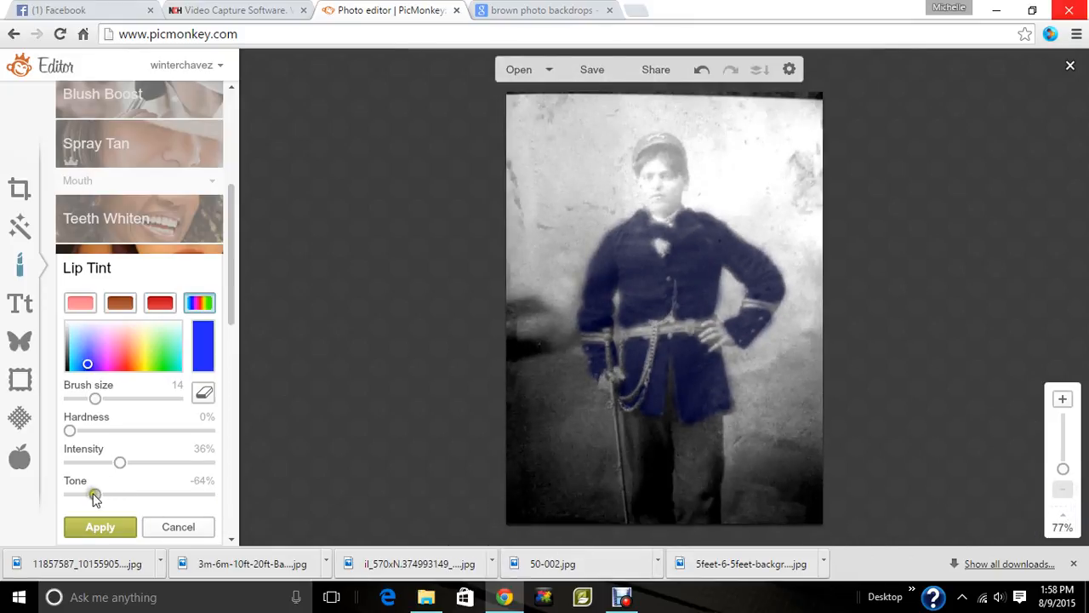
pyautogui.moveTo(94, 494); pyautogui.dragTo(108, 462)
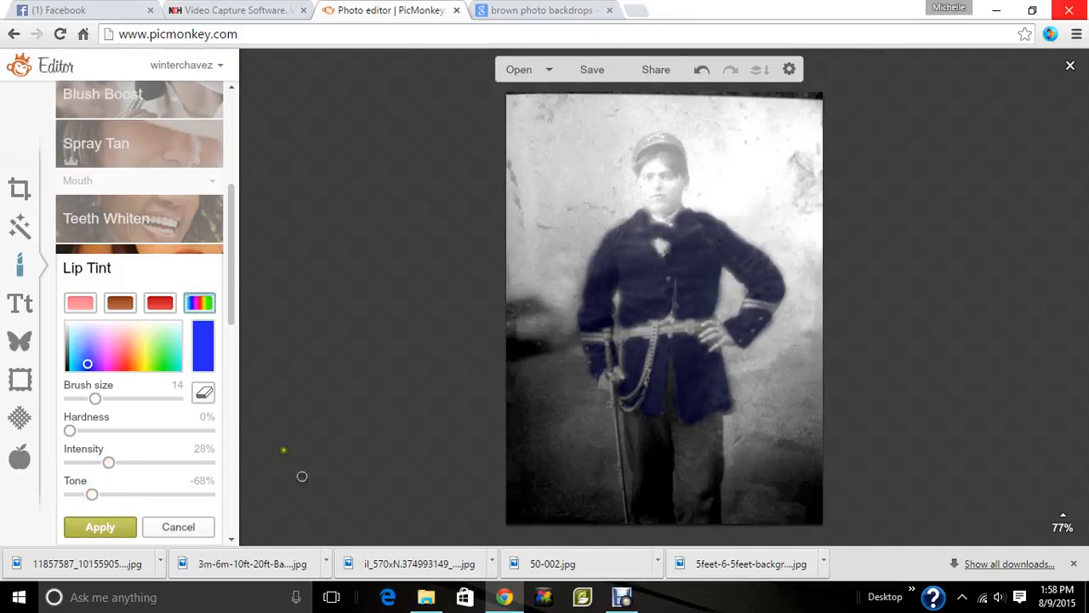
pyautogui.click(97, 528)
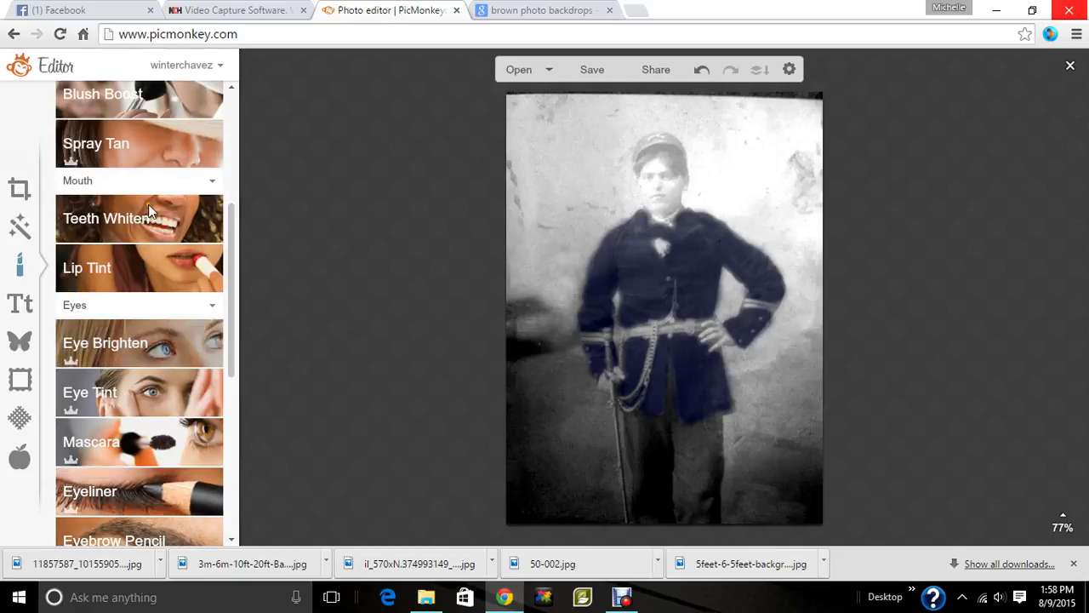
# Start a new Lip Tint with a custom deep blue color and paint the edges and upper parts of both trouser legs
pyautogui.click(143, 255)
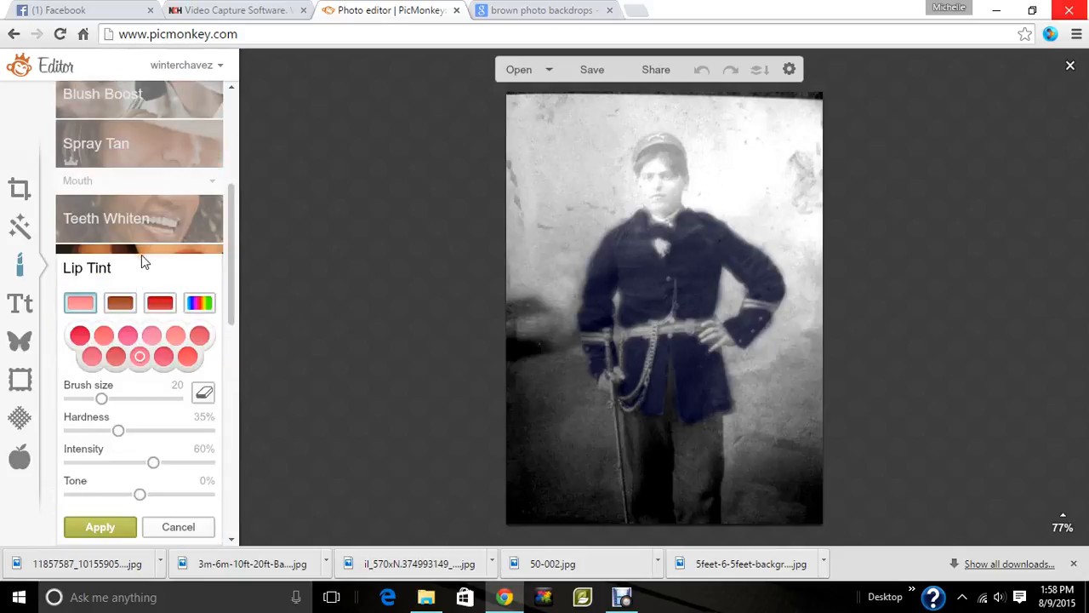
pyautogui.click(201, 304)
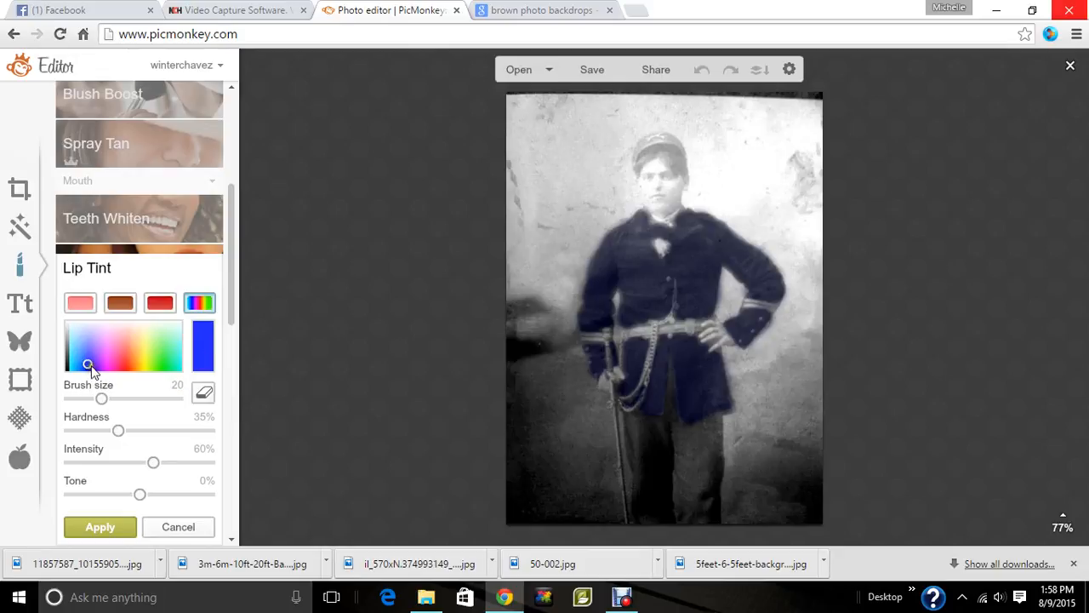
pyautogui.click(90, 365)
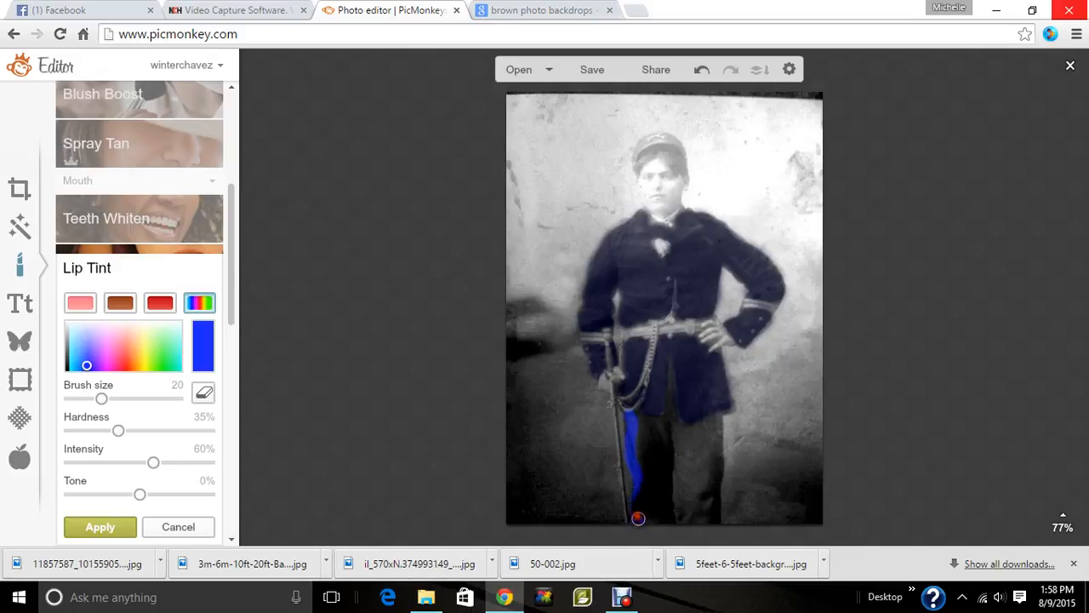
pyautogui.moveTo(649, 454)
pyautogui.mouseDown()
pyautogui.moveTo(640, 417)
pyautogui.moveTo(663, 415)
pyautogui.moveTo(650, 481)
pyautogui.mouseUp()
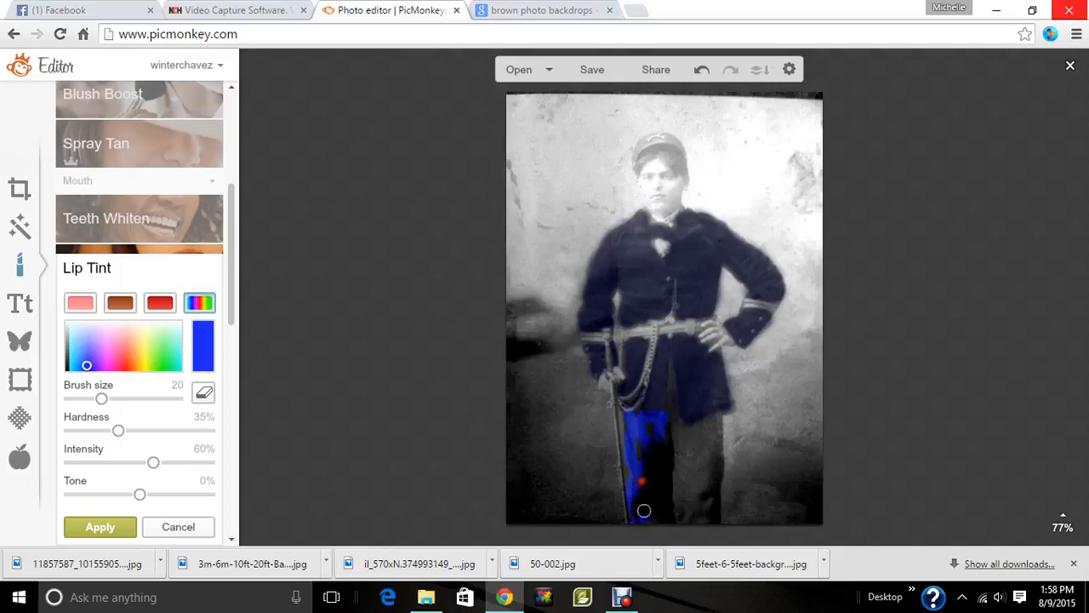
pyautogui.moveTo(642, 426); pyautogui.dragTo(650, 436)
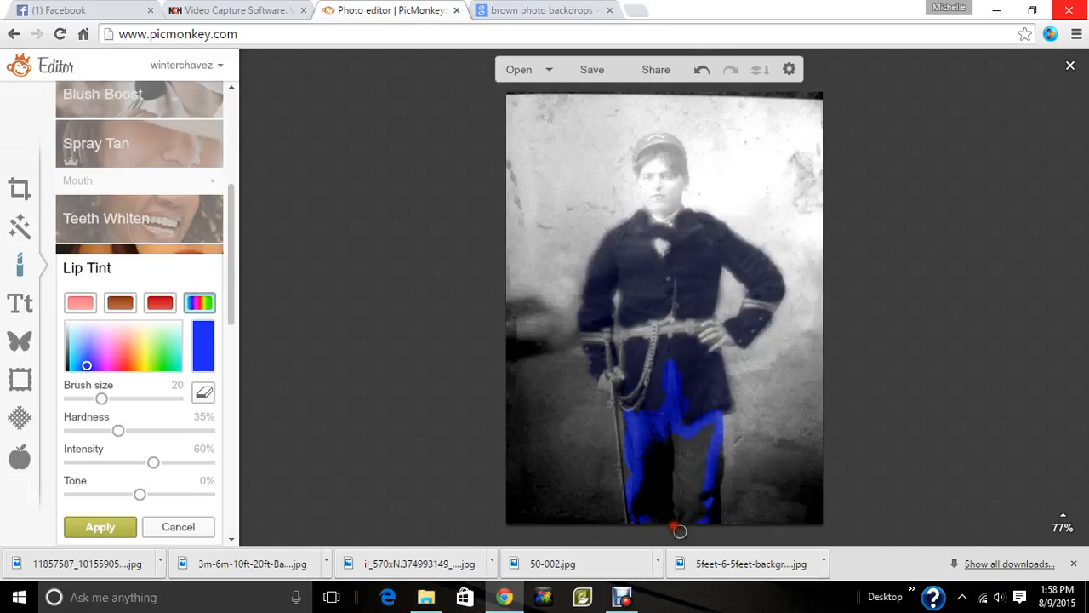
# Fill in the remaining untinted trouser areas with brush size 52 and hardness 0%
pyautogui.click(127, 398)
pyautogui.click(69, 430)
pyautogui.moveTo(721, 522)
pyautogui.mouseDown()
pyautogui.moveTo(673, 462)
pyautogui.moveTo(660, 431)
pyautogui.moveTo(672, 426)
pyautogui.moveTo(685, 456)
pyautogui.moveTo(675, 522)
pyautogui.moveTo(703, 432)
pyautogui.mouseUp()
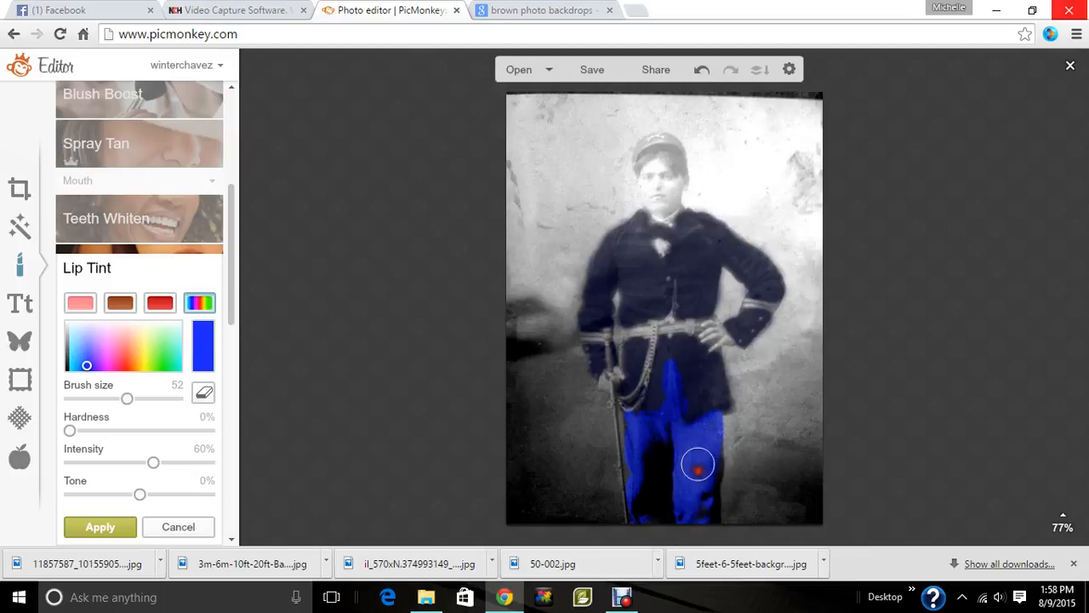
# Set the trousers' tint to 21% intensity and -55% tone, and apply it
pyautogui.moveTo(100, 502); pyautogui.dragTo(95, 497)
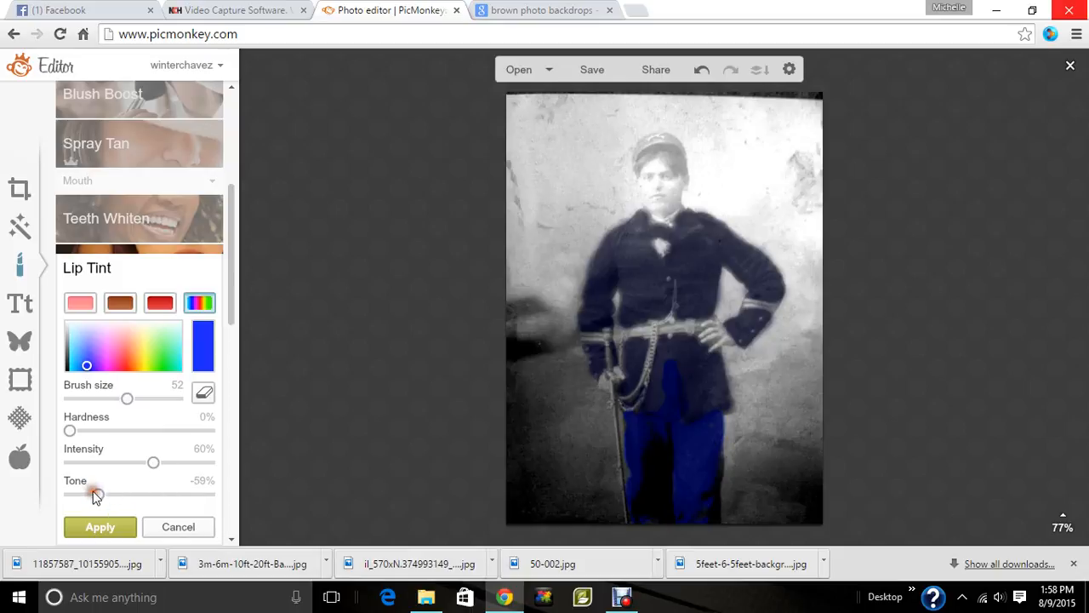
pyautogui.click(99, 461)
pyautogui.moveTo(99, 459); pyautogui.dragTo(106, 494)
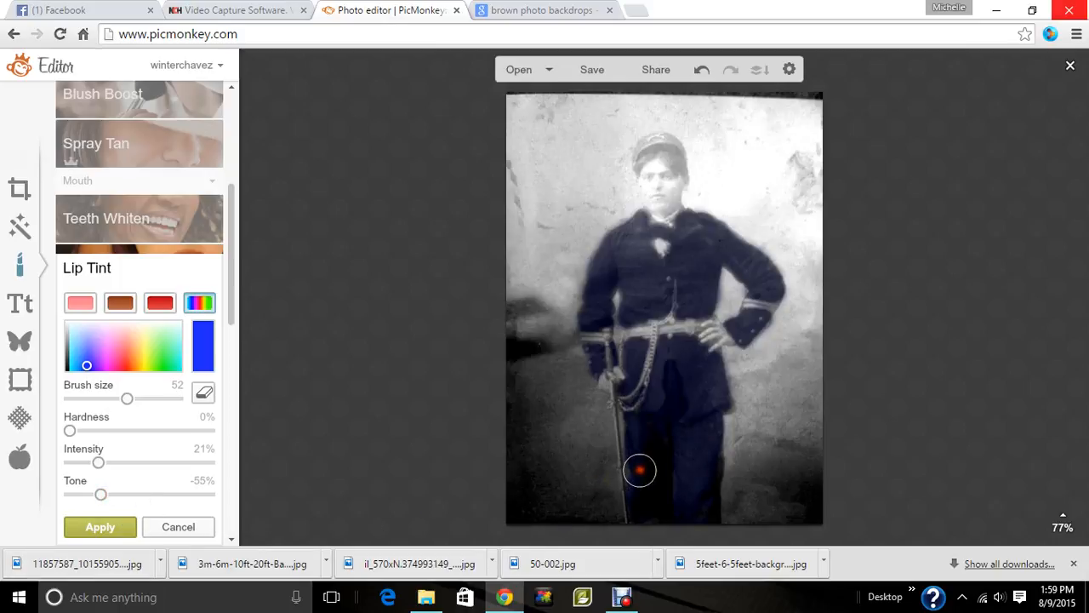
pyautogui.click(108, 527)
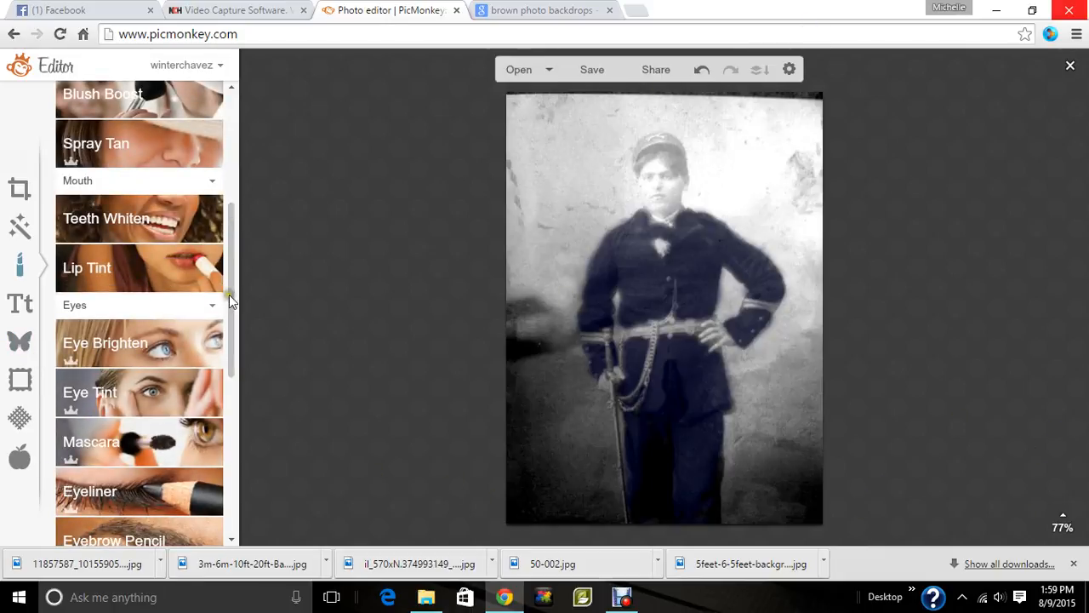
# Paint both of the soldier's hands with the Eyebrow Pencil in the light orange-brown shade at brush size 10
pyautogui.scroll(-5, 185, 458)
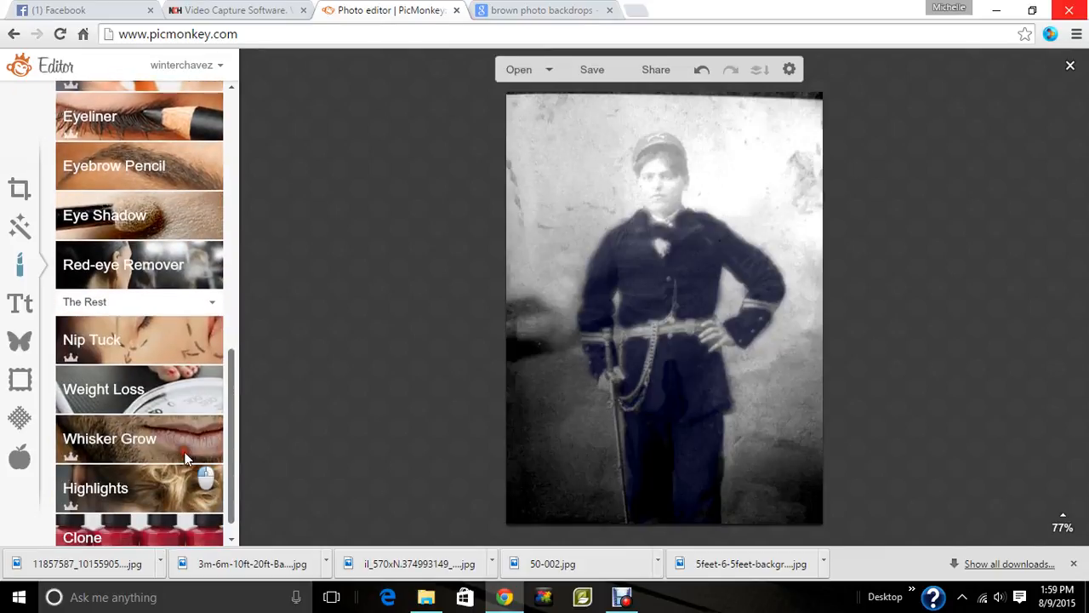
pyautogui.scroll(1, 186, 451)
pyautogui.click(146, 205)
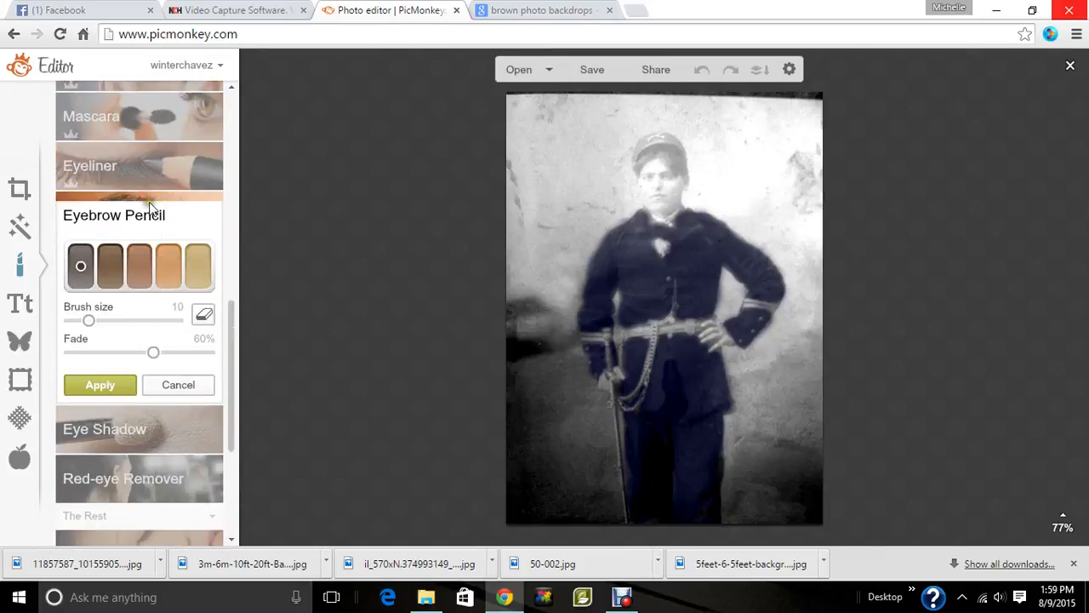
pyautogui.click(166, 270)
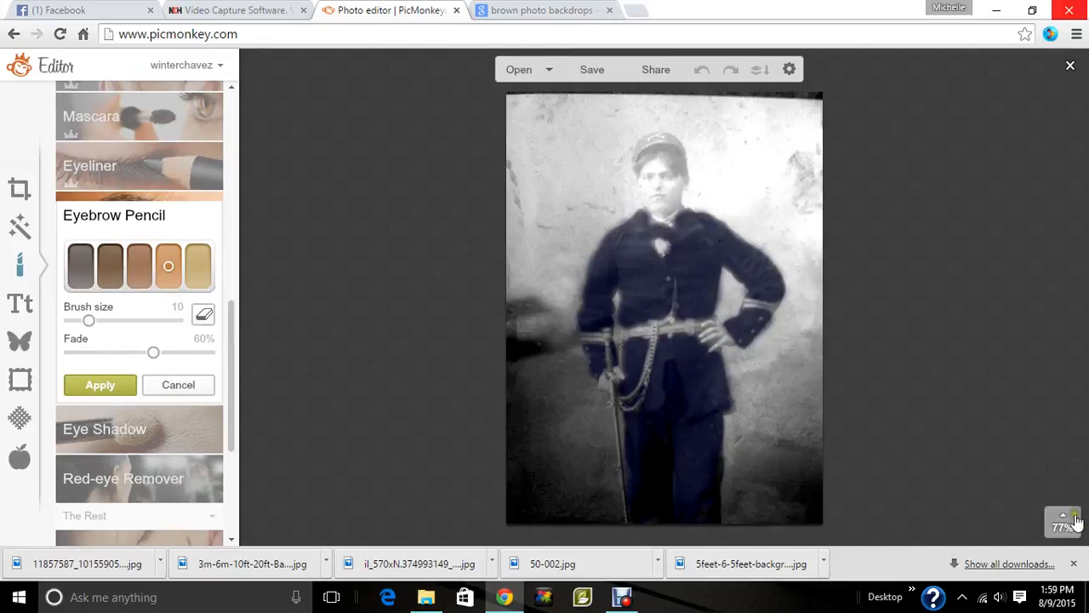
pyautogui.moveTo(1062, 517)
pyautogui.moveTo(1065, 470); pyautogui.dragTo(1064, 461)
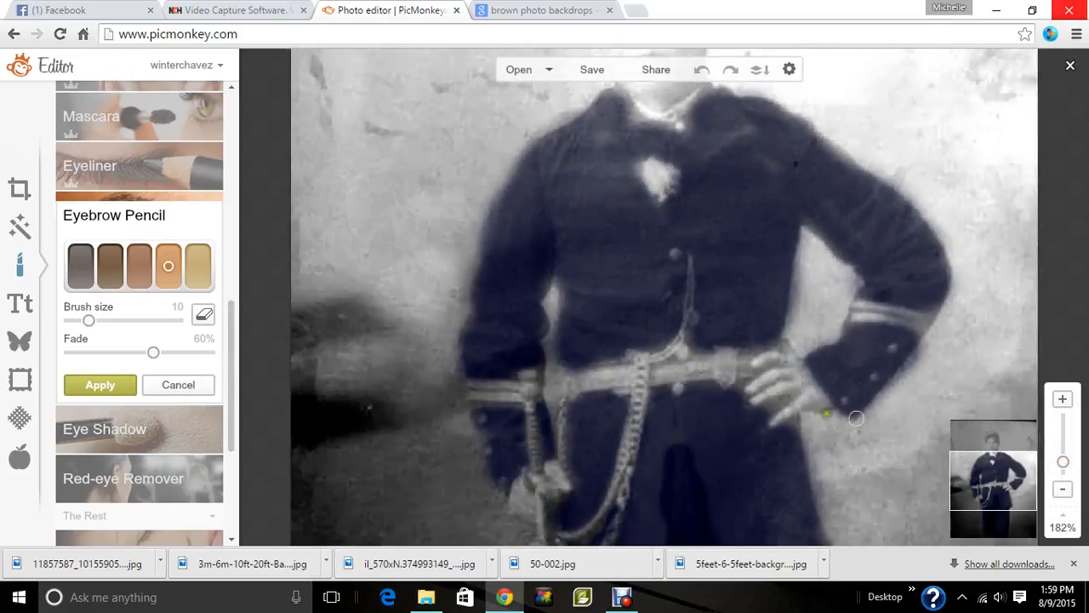
pyautogui.moveTo(826, 408)
pyautogui.mouseDown()
pyautogui.moveTo(771, 420)
pyautogui.moveTo(795, 413)
pyautogui.moveTo(808, 390)
pyautogui.moveTo(787, 383)
pyautogui.moveTo(763, 397)
pyautogui.moveTo(791, 368)
pyautogui.moveTo(804, 383)
pyautogui.moveTo(799, 375)
pyautogui.mouseUp()
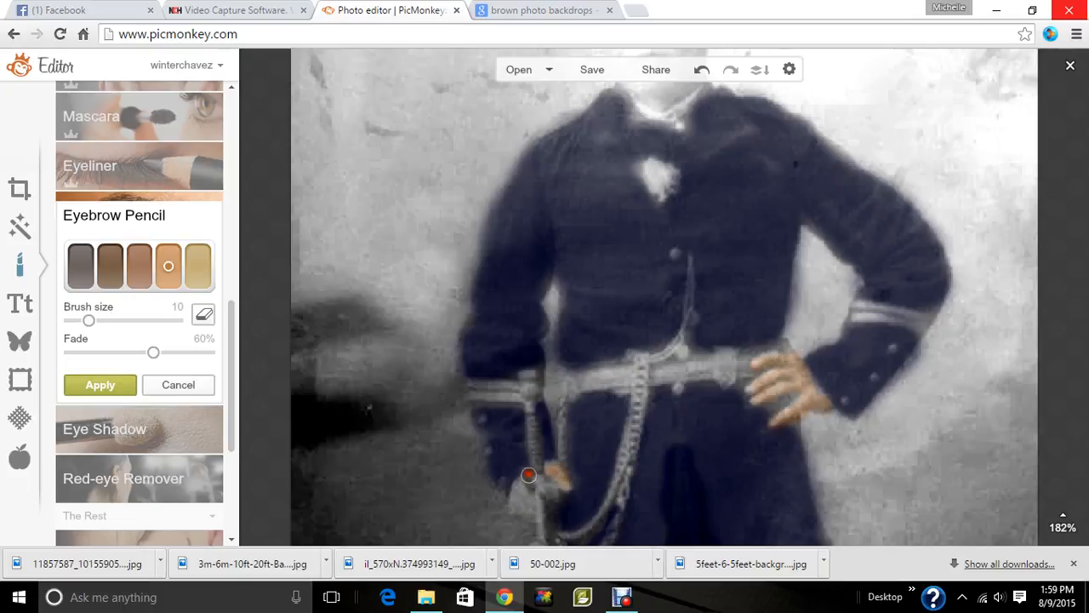
pyautogui.moveTo(522, 487); pyautogui.dragTo(513, 506)
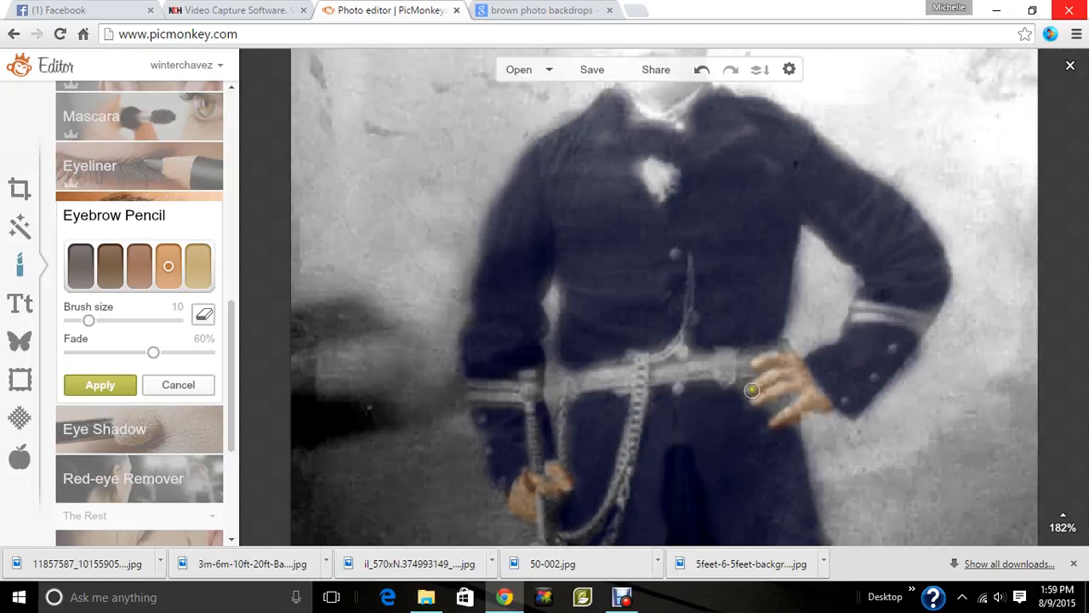
# Paint the ear, neck and whole face with the same orange-brown pencil, set the fade to 75%, and apply it
pyautogui.moveTo(1063, 515)
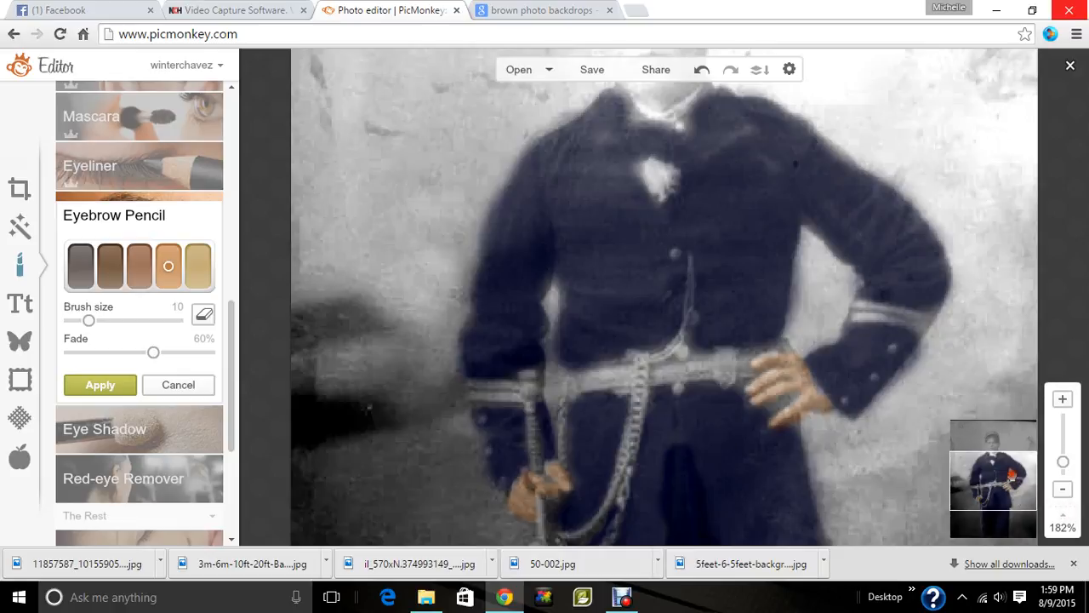
pyautogui.moveTo(1014, 477); pyautogui.dragTo(1006, 444)
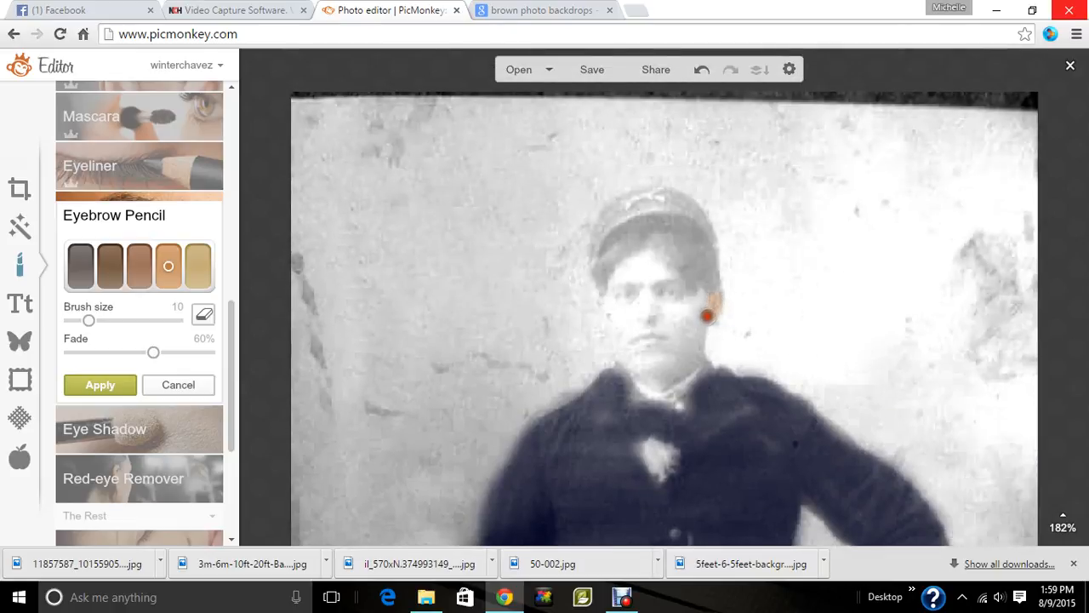
pyautogui.moveTo(706, 316); pyautogui.dragTo(696, 332)
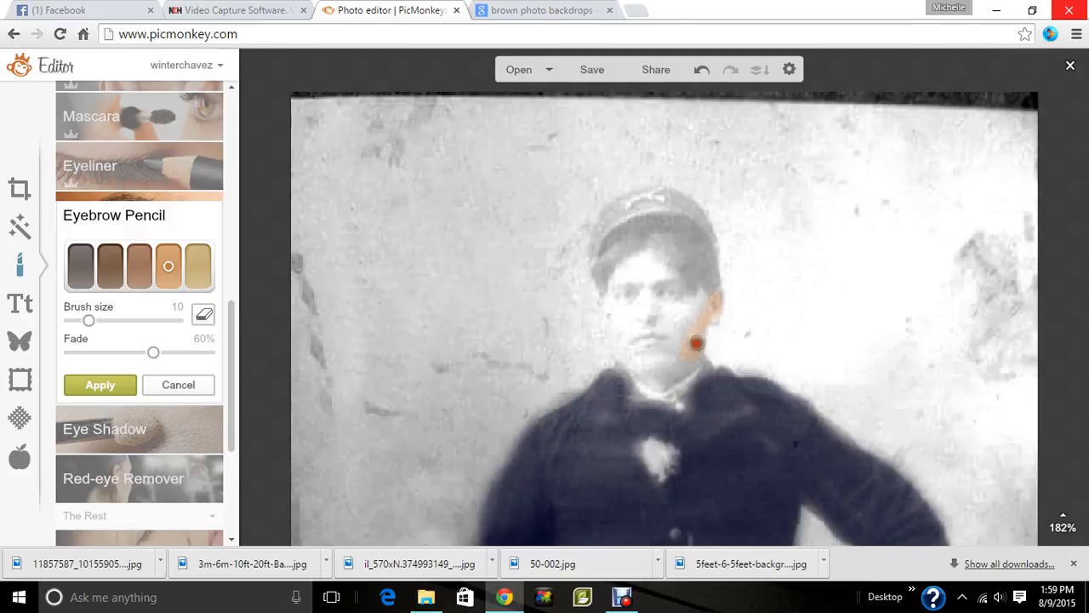
pyautogui.moveTo(673, 379)
pyautogui.mouseDown()
pyautogui.moveTo(633, 362)
pyautogui.moveTo(668, 351)
pyautogui.moveTo(671, 365)
pyautogui.moveTo(650, 366)
pyautogui.moveTo(683, 364)
pyautogui.mouseUp()
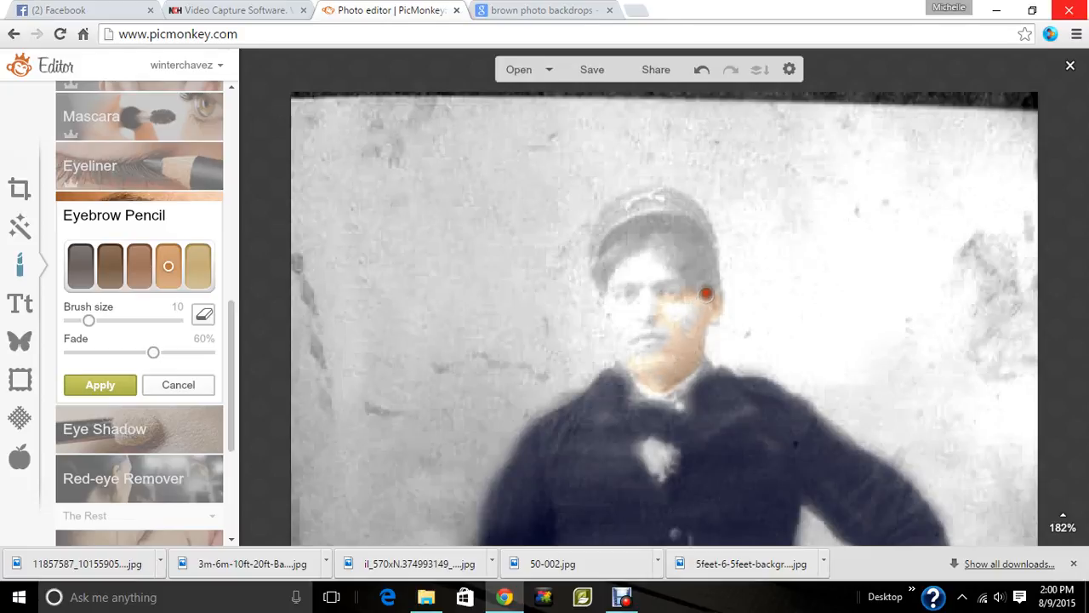
pyautogui.moveTo(706, 294)
pyautogui.mouseDown()
pyautogui.moveTo(680, 333)
pyautogui.moveTo(675, 311)
pyautogui.moveTo(690, 332)
pyautogui.moveTo(671, 337)
pyautogui.moveTo(624, 342)
pyautogui.mouseUp()
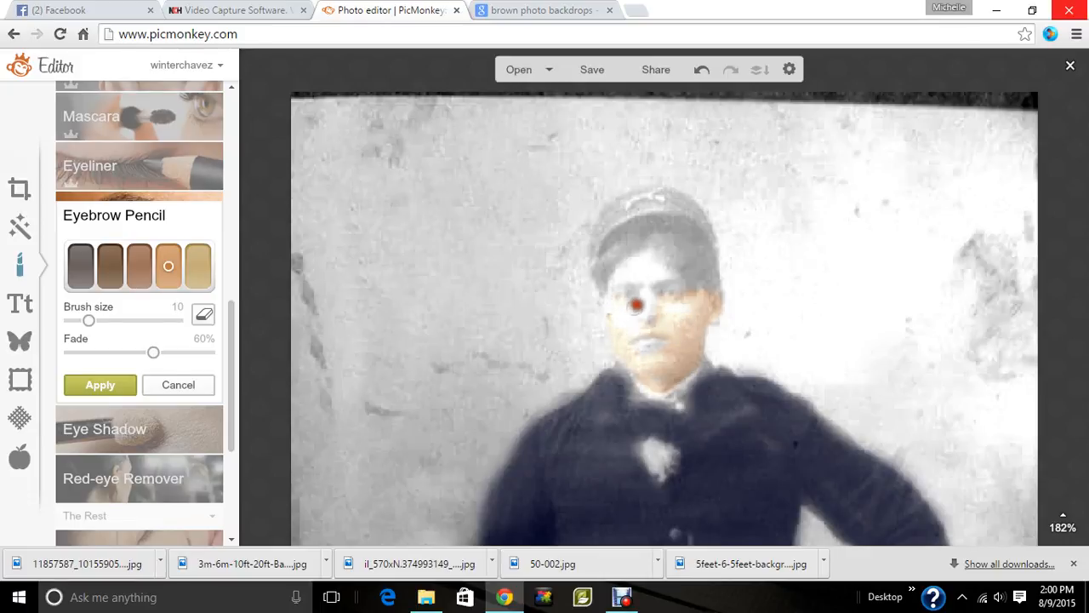
pyautogui.moveTo(637, 304)
pyautogui.mouseDown()
pyautogui.moveTo(620, 331)
pyautogui.moveTo(649, 311)
pyautogui.moveTo(640, 273)
pyautogui.moveTo(612, 285)
pyautogui.moveTo(649, 252)
pyautogui.moveTo(662, 278)
pyautogui.moveTo(651, 279)
pyautogui.moveTo(686, 288)
pyautogui.moveTo(654, 282)
pyautogui.mouseUp()
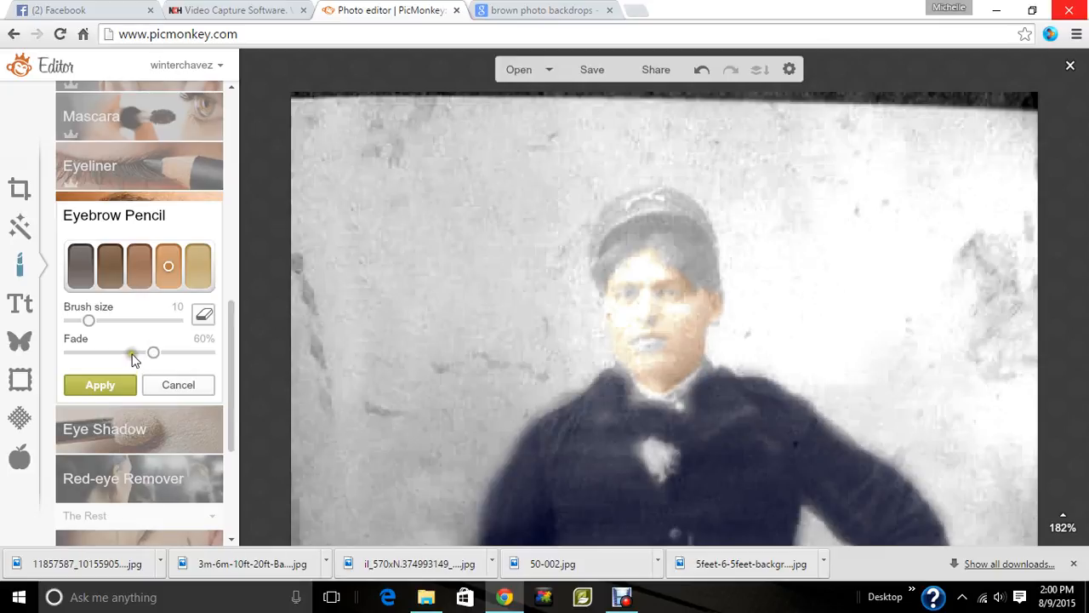
pyautogui.click(173, 353)
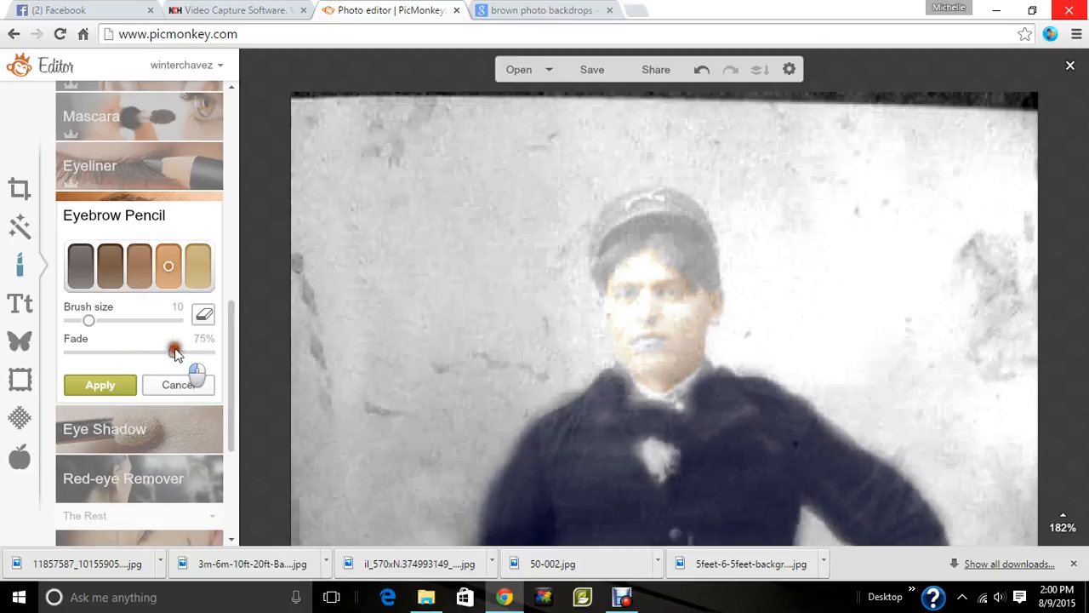
pyautogui.click(136, 385)
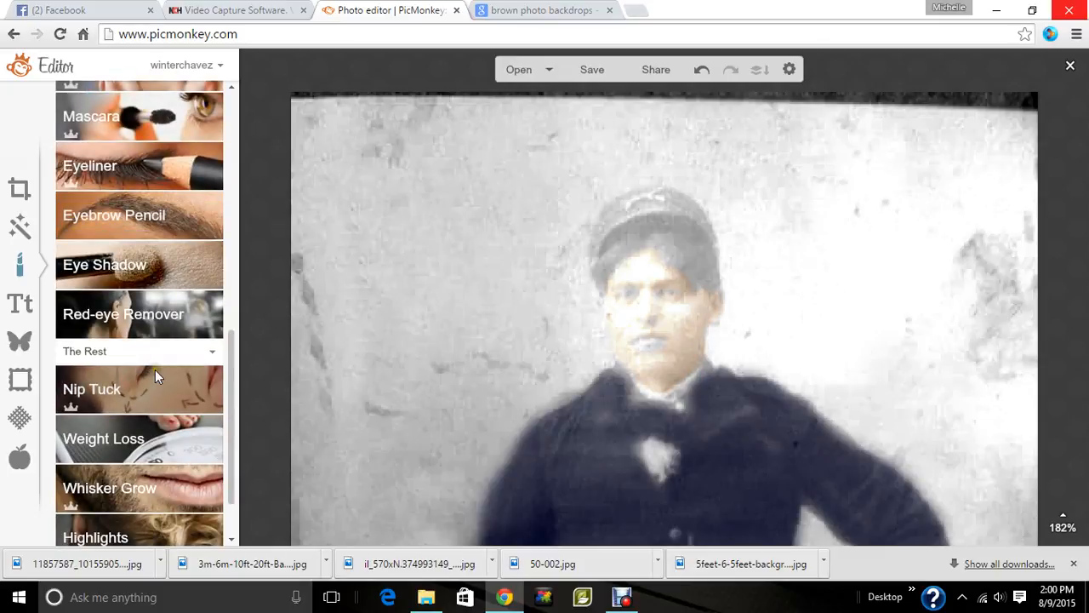
# Start a Lip Tint with a custom light peach color and 0% hardness, and paint it over the face and neck
pyautogui.moveTo(228, 389)
pyautogui.mouseDown()
pyautogui.moveTo(243, 344)
pyautogui.moveTo(247, 198)
pyautogui.mouseUp()
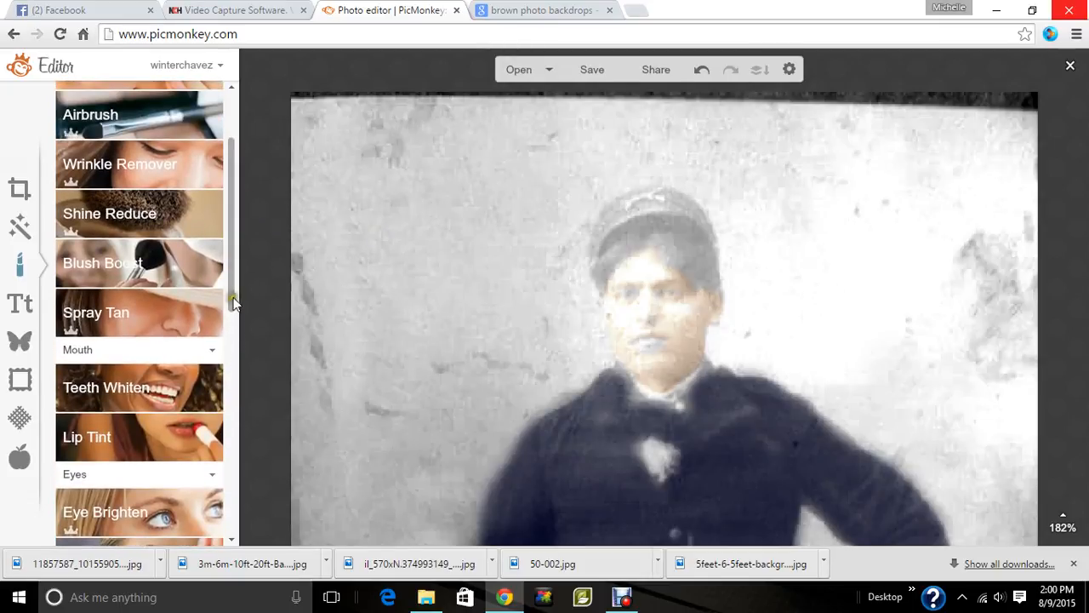
pyautogui.click(179, 438)
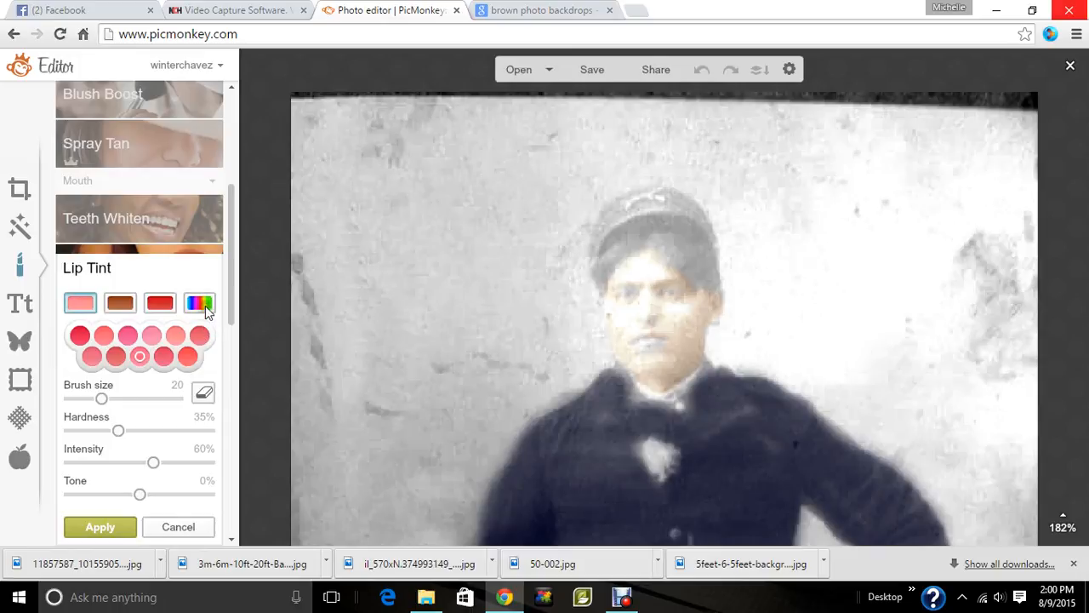
pyautogui.click(201, 304)
pyautogui.click(131, 334)
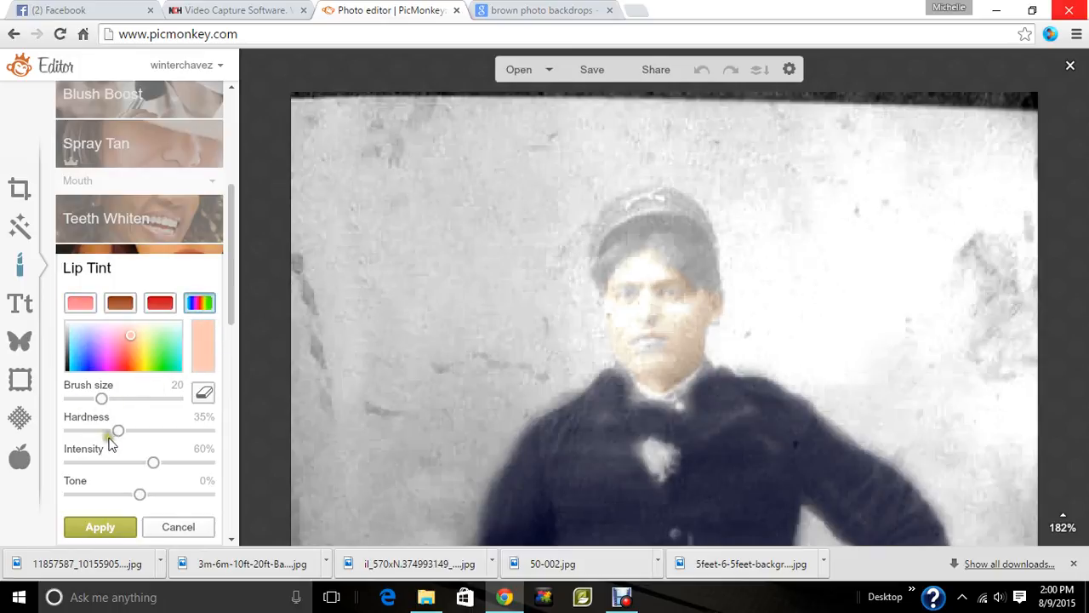
pyautogui.moveTo(115, 429); pyautogui.dragTo(63, 447)
pyautogui.moveTo(665, 317)
pyautogui.mouseDown()
pyautogui.moveTo(692, 301)
pyautogui.moveTo(684, 342)
pyautogui.moveTo(640, 362)
pyautogui.moveTo(655, 374)
pyautogui.moveTo(683, 358)
pyautogui.moveTo(686, 323)
pyautogui.moveTo(663, 304)
pyautogui.moveTo(623, 316)
pyautogui.moveTo(618, 336)
pyautogui.moveTo(637, 362)
pyautogui.moveTo(649, 364)
pyautogui.moveTo(640, 332)
pyautogui.moveTo(663, 309)
pyautogui.moveTo(658, 271)
pyautogui.moveTo(616, 279)
pyautogui.moveTo(620, 291)
pyautogui.moveTo(641, 269)
pyautogui.moveTo(661, 270)
pyautogui.moveTo(713, 300)
pyautogui.moveTo(674, 362)
pyautogui.mouseUp()
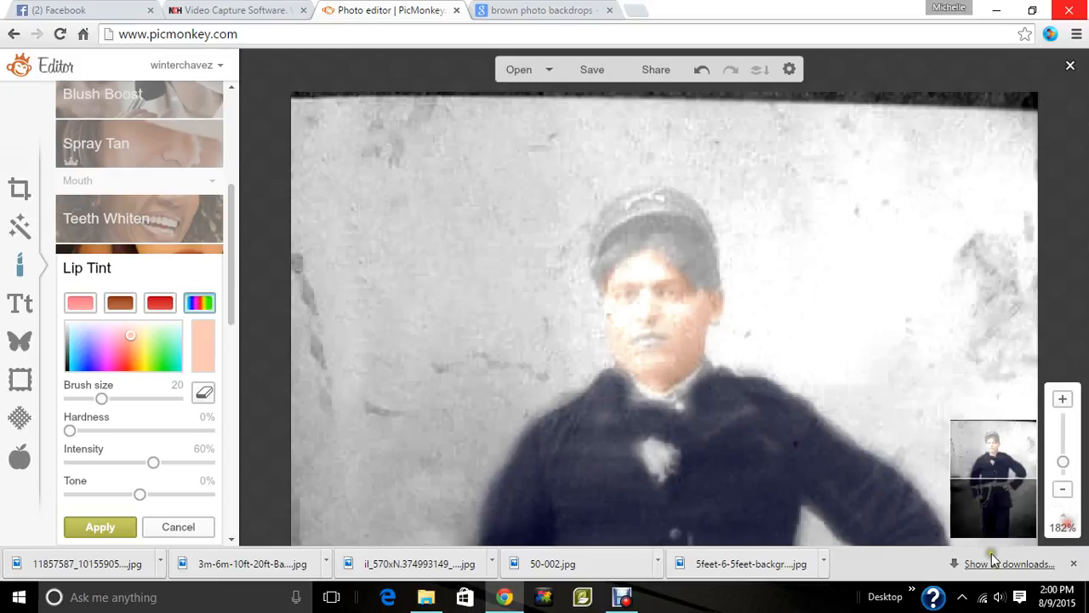
# Paint both hands with the same peach Lip Tint
pyautogui.moveTo(984, 461); pyautogui.dragTo(993, 504)
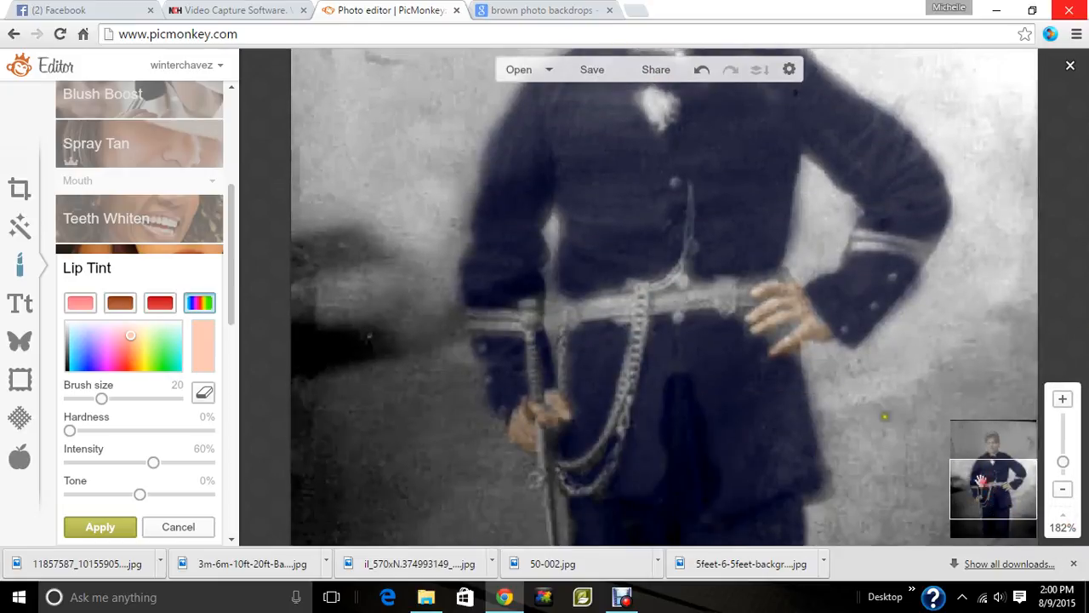
pyautogui.moveTo(815, 308)
pyautogui.mouseDown()
pyautogui.moveTo(817, 318)
pyautogui.moveTo(780, 335)
pyautogui.moveTo(804, 306)
pyautogui.moveTo(778, 317)
pyautogui.moveTo(785, 303)
pyautogui.moveTo(771, 294)
pyautogui.mouseUp()
pyautogui.moveTo(535, 451)
pyautogui.mouseDown()
pyautogui.moveTo(554, 428)
pyautogui.moveTo(557, 397)
pyautogui.moveTo(522, 429)
pyautogui.mouseUp()
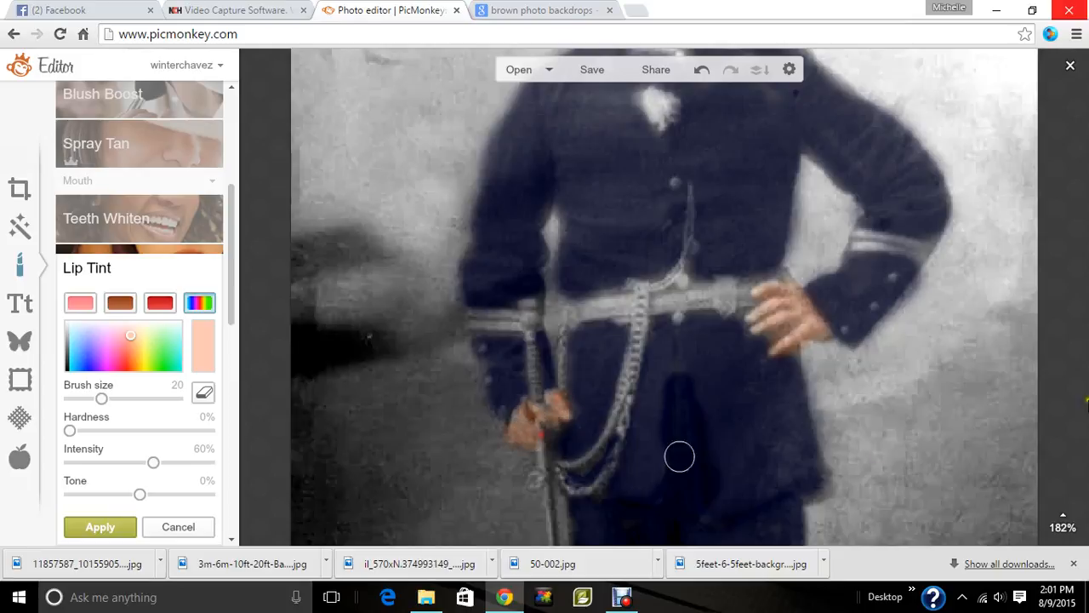
# Set the peach skin tint to 41% intensity and -25% tone, and apply it
pyautogui.moveTo(1067, 514)
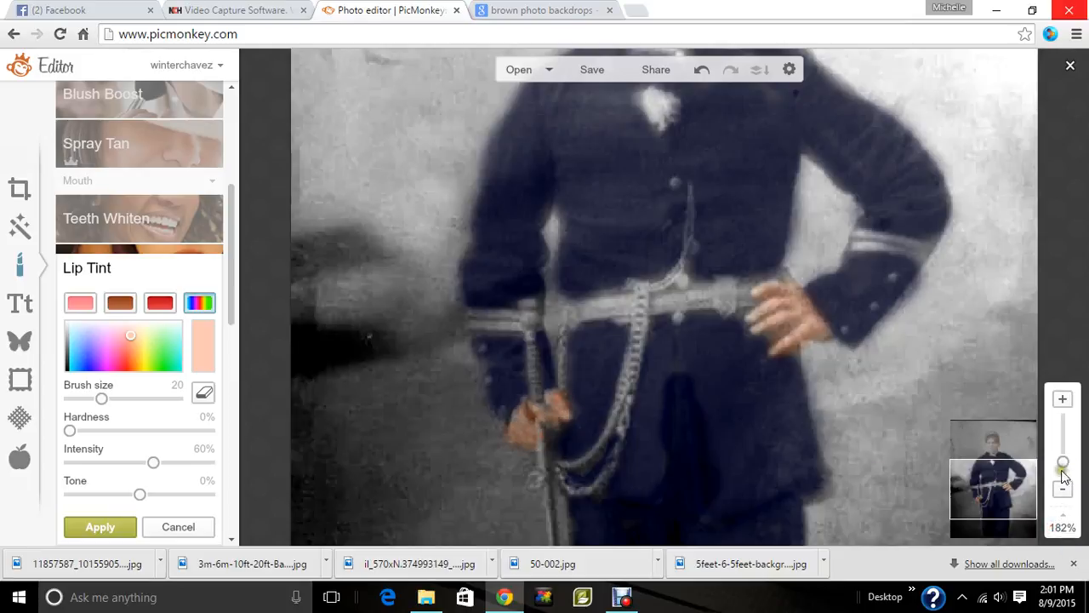
pyautogui.moveTo(1027, 483); pyautogui.dragTo(1021, 449)
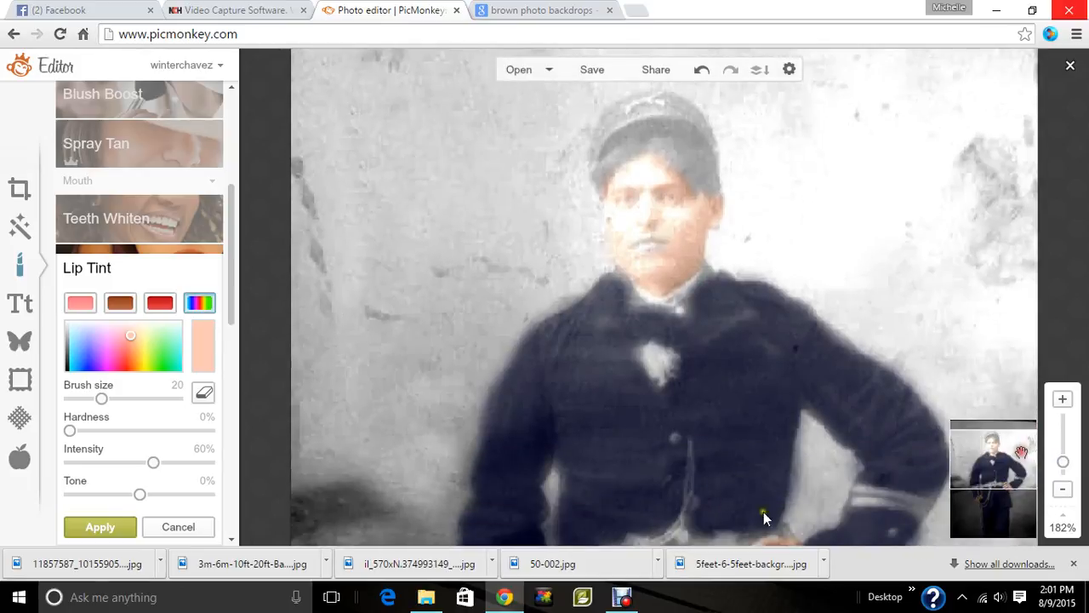
pyautogui.click(117, 496)
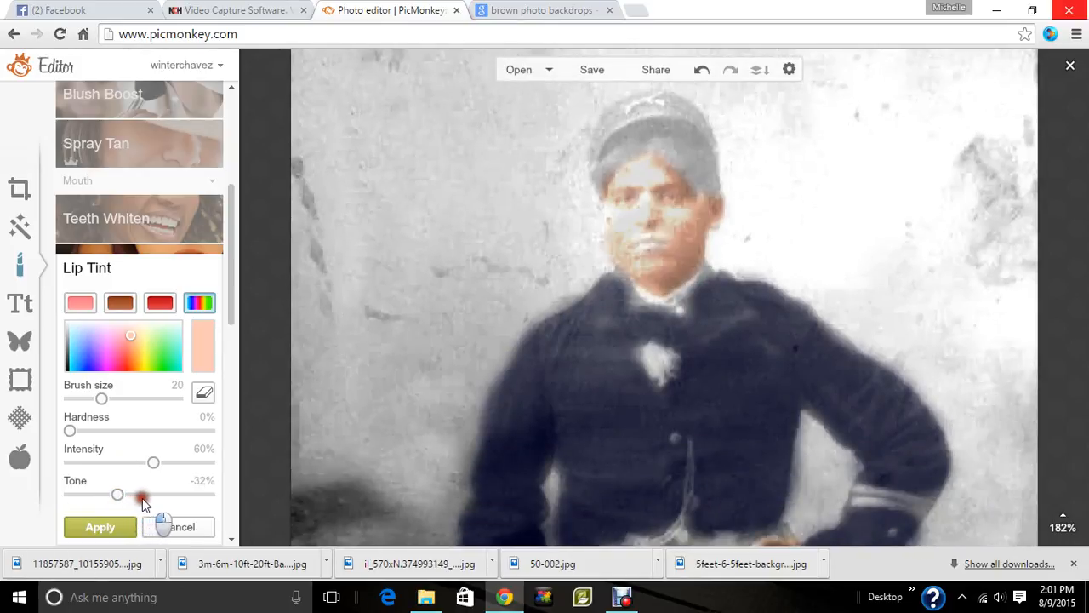
pyautogui.moveTo(121, 497)
pyautogui.mouseDown()
pyautogui.moveTo(135, 499)
pyautogui.moveTo(122, 496)
pyautogui.moveTo(127, 462)
pyautogui.mouseUp()
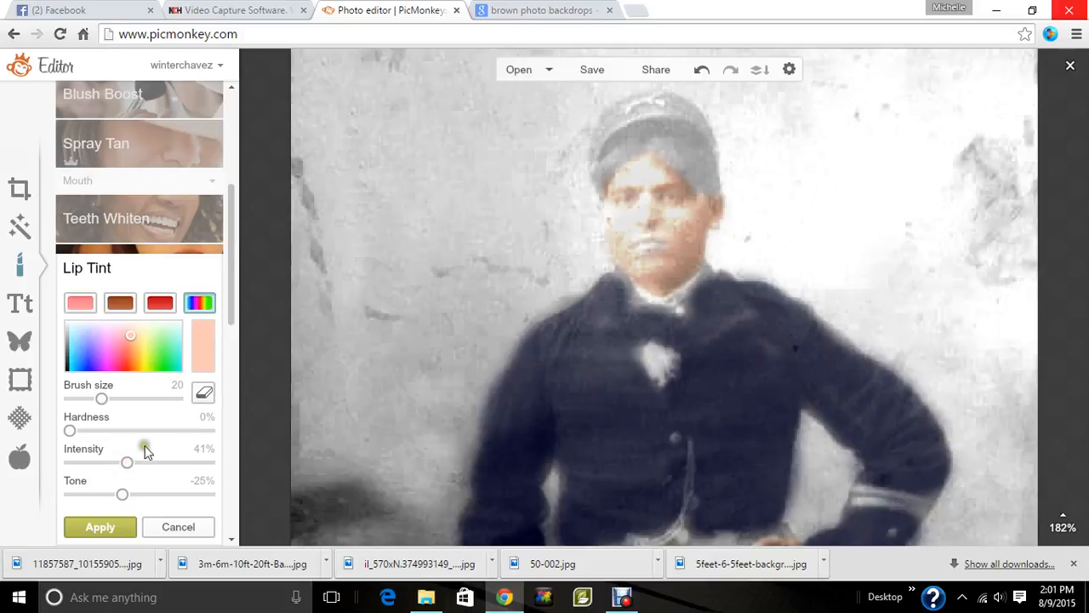
pyautogui.click(120, 523)
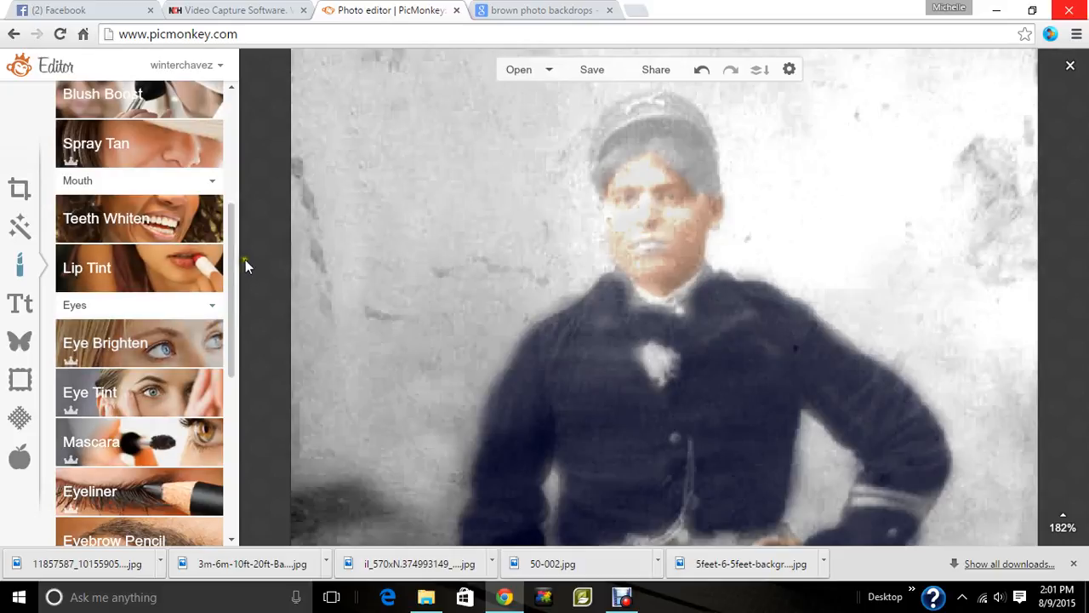
# Color the hair below the cap with Highlights in dark brown 4b370b at brush size 22, and apply it
pyautogui.scroll(-1, 223, 319)
pyautogui.scroll(-4, 223, 318)
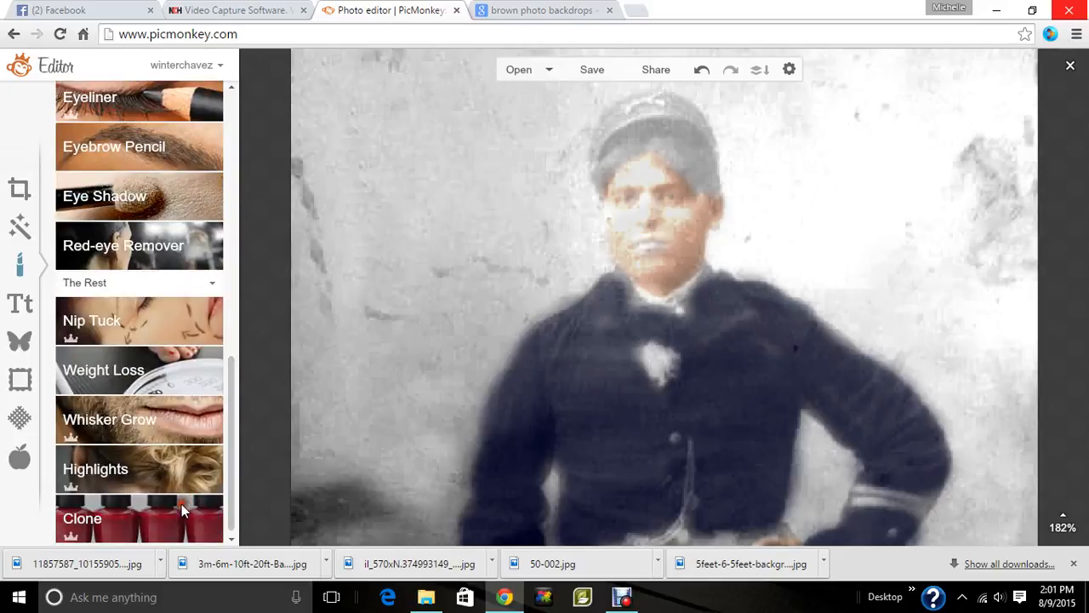
pyautogui.click(145, 468)
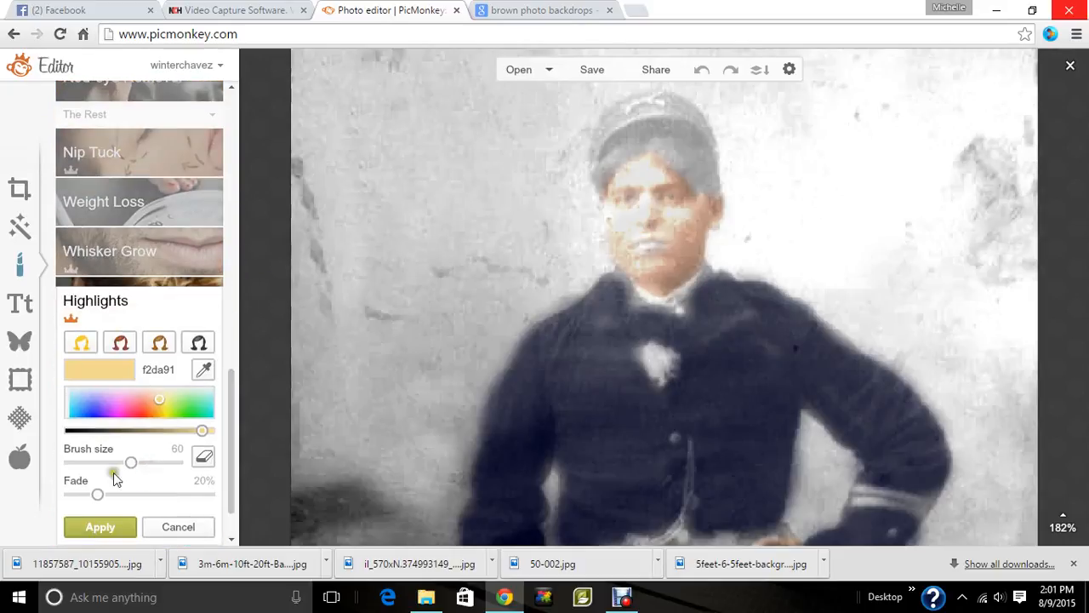
pyautogui.click(157, 412)
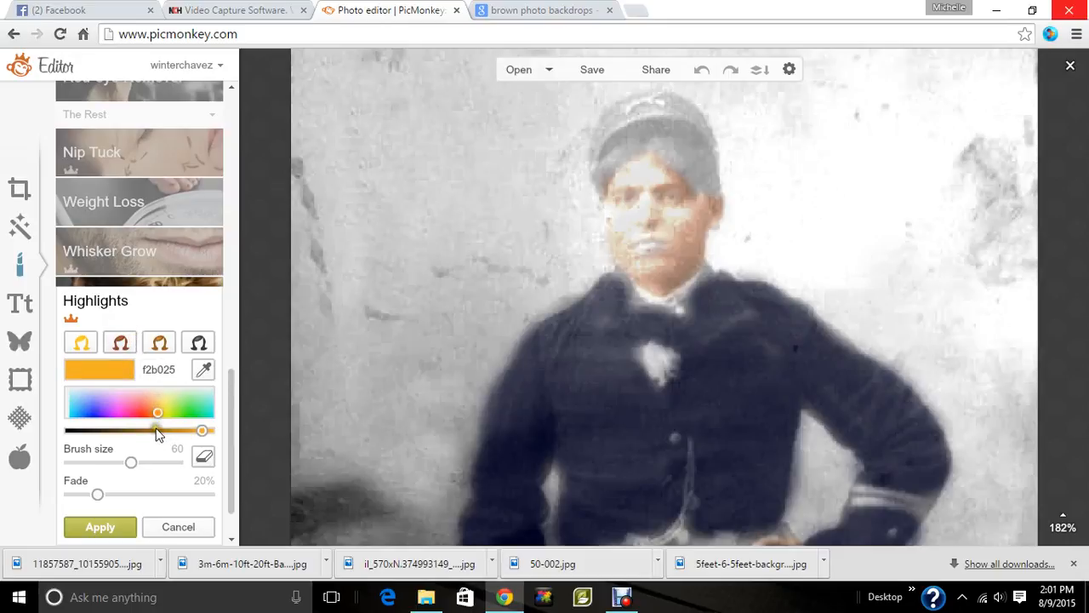
pyautogui.moveTo(155, 432); pyautogui.dragTo(145, 434)
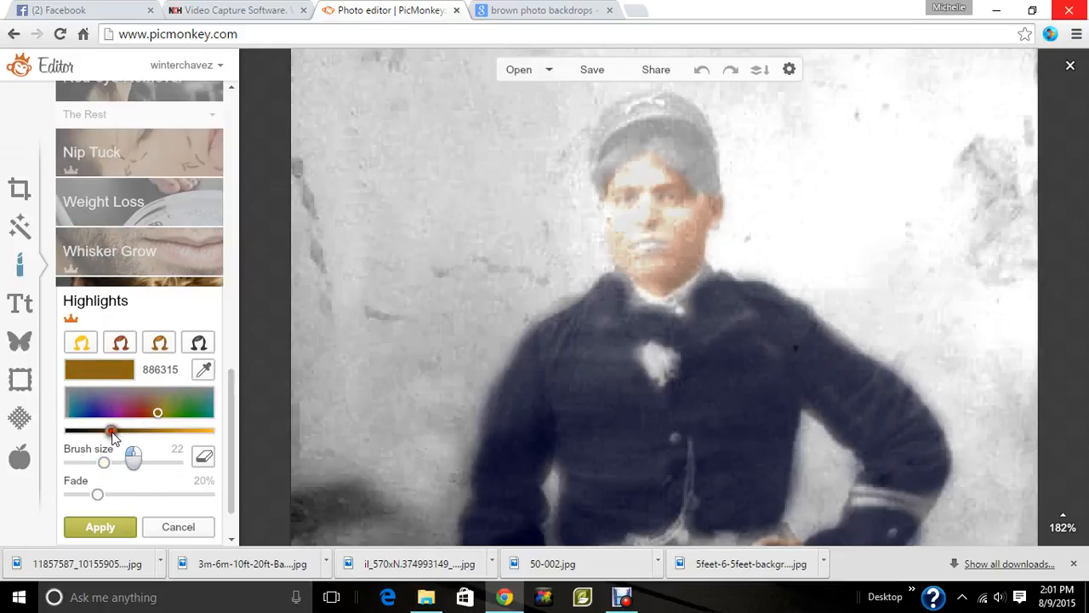
pyautogui.click(109, 431)
pyautogui.moveTo(730, 120)
pyautogui.mouseDown()
pyautogui.moveTo(668, 146)
pyautogui.moveTo(701, 182)
pyautogui.moveTo(688, 192)
pyautogui.moveTo(694, 162)
pyautogui.moveTo(636, 151)
pyautogui.moveTo(598, 184)
pyautogui.moveTo(645, 166)
pyautogui.moveTo(669, 178)
pyautogui.moveTo(705, 235)
pyautogui.moveTo(632, 215)
pyautogui.moveTo(647, 189)
pyautogui.moveTo(685, 200)
pyautogui.moveTo(677, 153)
pyautogui.moveTo(643, 122)
pyautogui.moveTo(693, 129)
pyautogui.moveTo(641, 127)
pyautogui.moveTo(591, 148)
pyautogui.mouseUp()
pyautogui.click(202, 465)
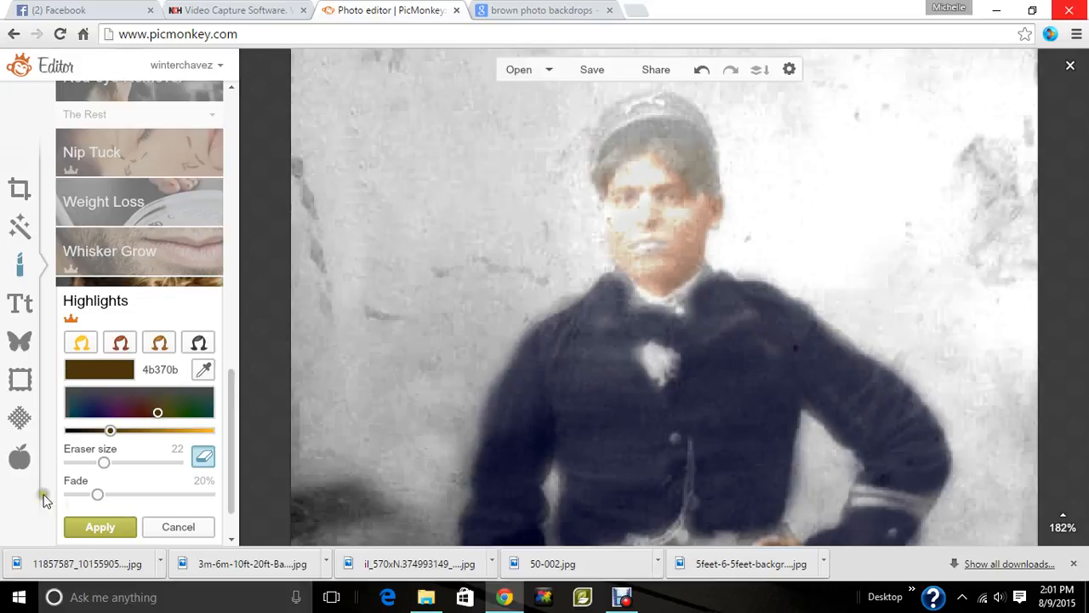
pyautogui.click(78, 528)
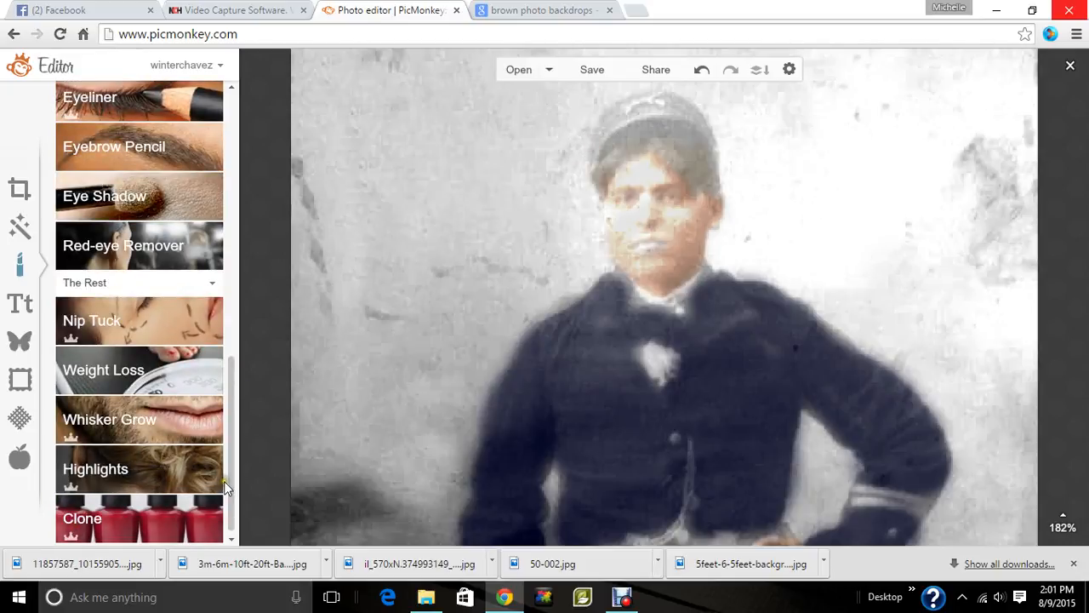
# Start Highlights in navy blue 191762 with brush size 17 and paint it over the soldier's cap
pyautogui.click(145, 476)
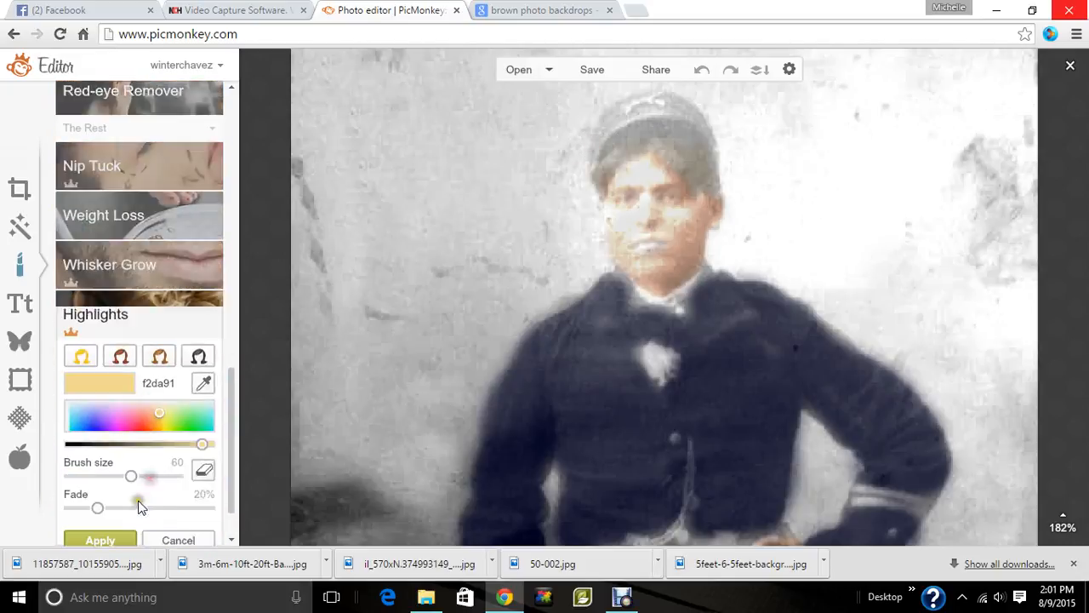
pyautogui.click(96, 412)
pyautogui.click(124, 431)
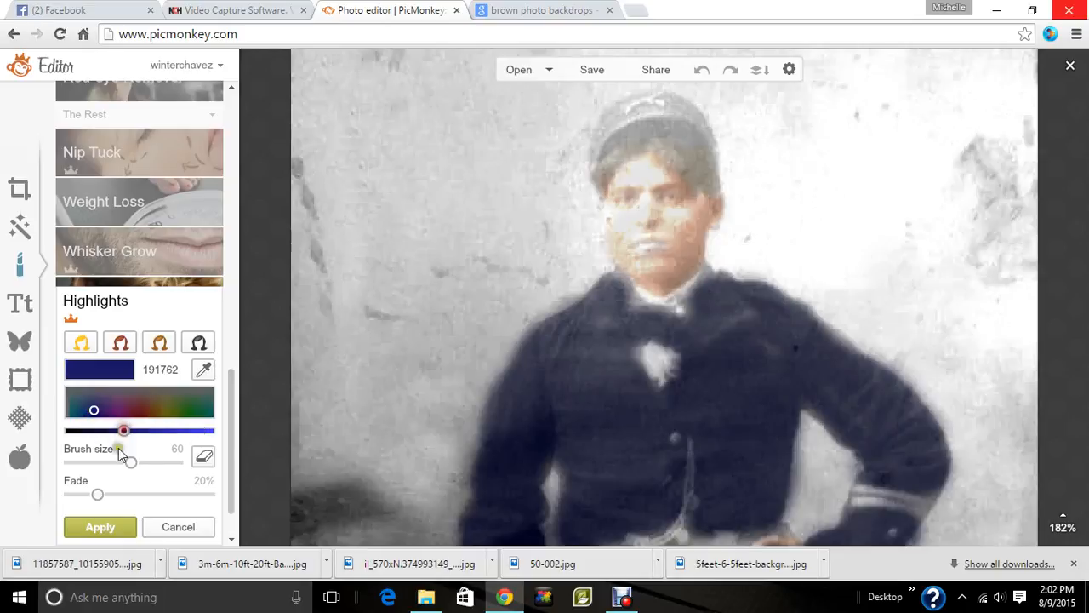
pyautogui.click(110, 462)
pyautogui.moveTo(105, 461); pyautogui.dragTo(98, 463)
pyautogui.moveTo(648, 108)
pyautogui.mouseDown()
pyautogui.moveTo(694, 113)
pyautogui.moveTo(700, 135)
pyautogui.moveTo(616, 117)
pyautogui.moveTo(593, 156)
pyautogui.moveTo(623, 109)
pyautogui.moveTo(666, 101)
pyautogui.mouseUp()
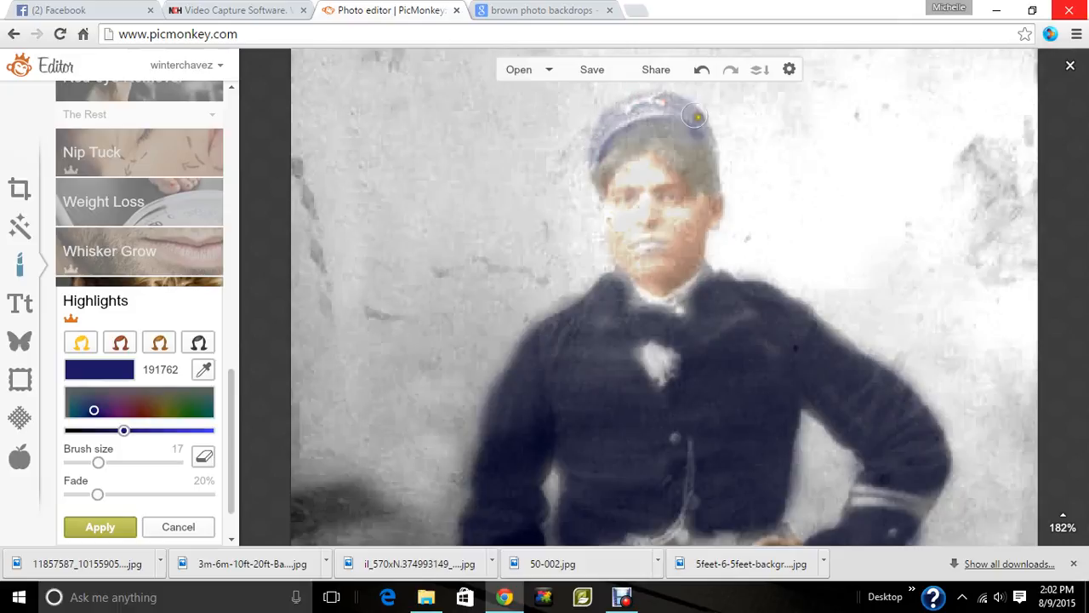
pyautogui.moveTo(706, 138); pyautogui.dragTo(703, 147)
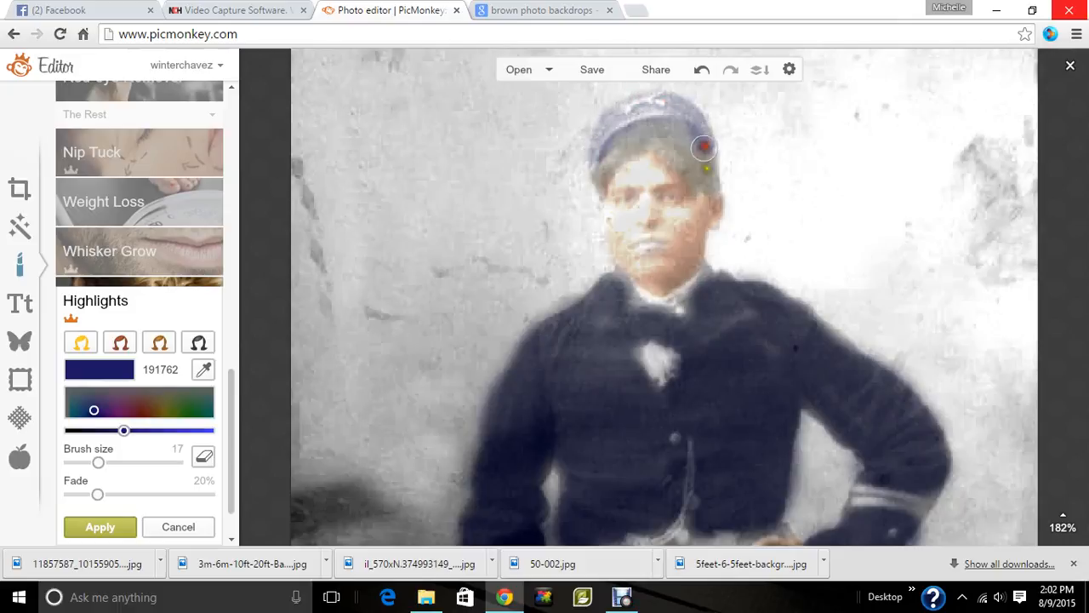
# Erase the navy overspill from the hair beneath the cap, set the fade to 5%, and apply the Highlights
pyautogui.click(202, 458)
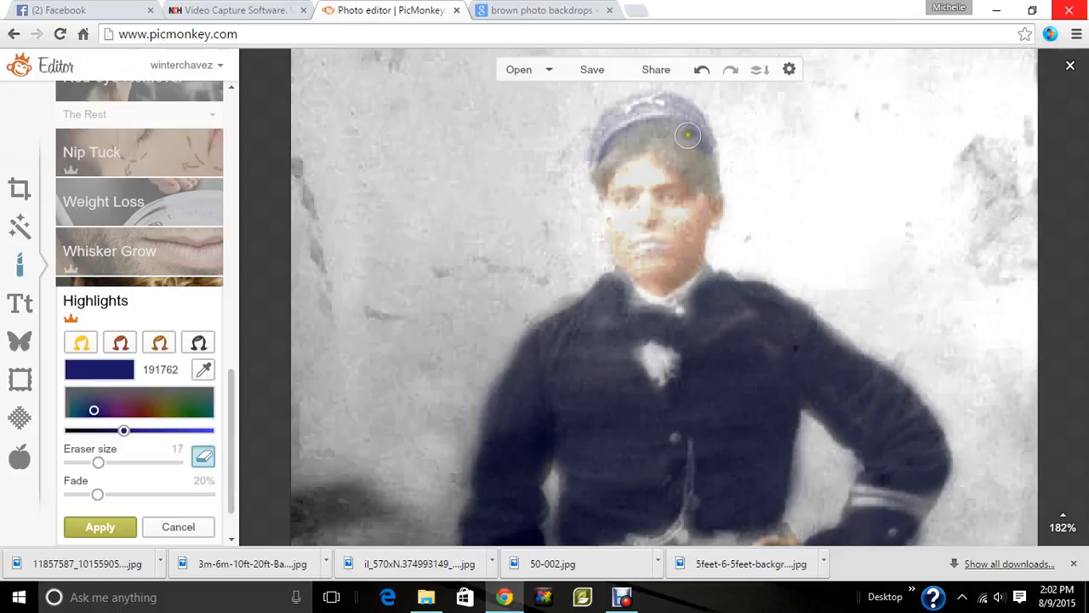
pyautogui.moveTo(687, 135); pyautogui.dragTo(713, 164)
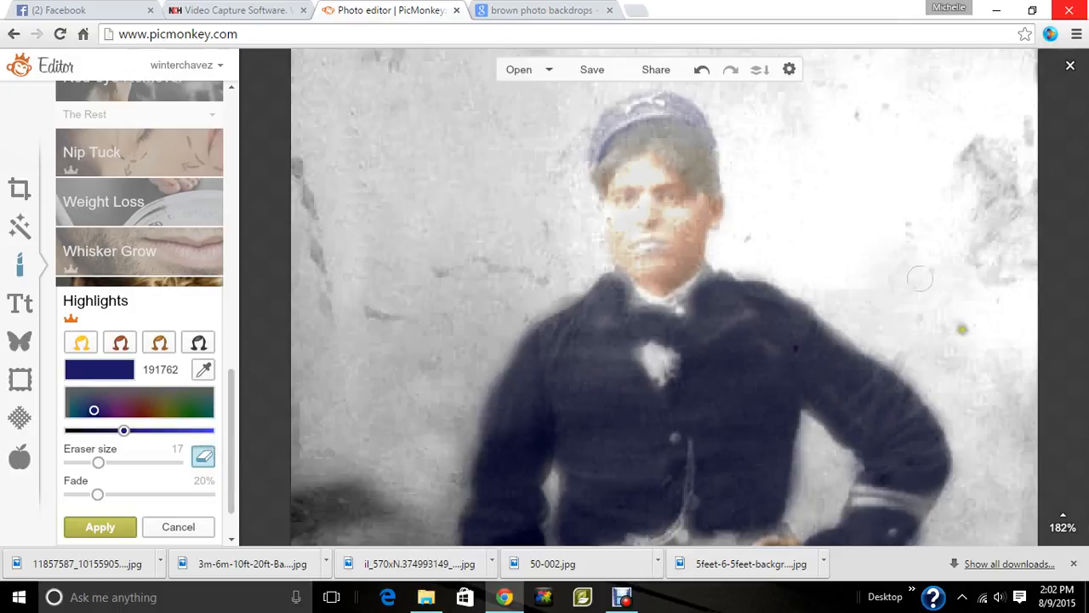
pyautogui.moveTo(1063, 510)
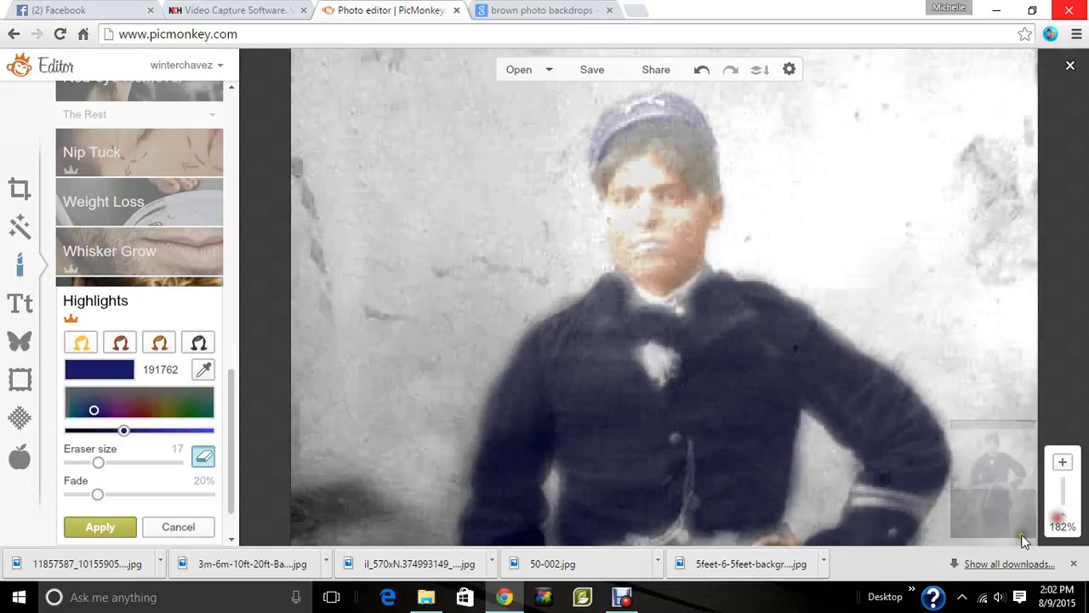
pyautogui.moveTo(97, 494); pyautogui.dragTo(76, 496)
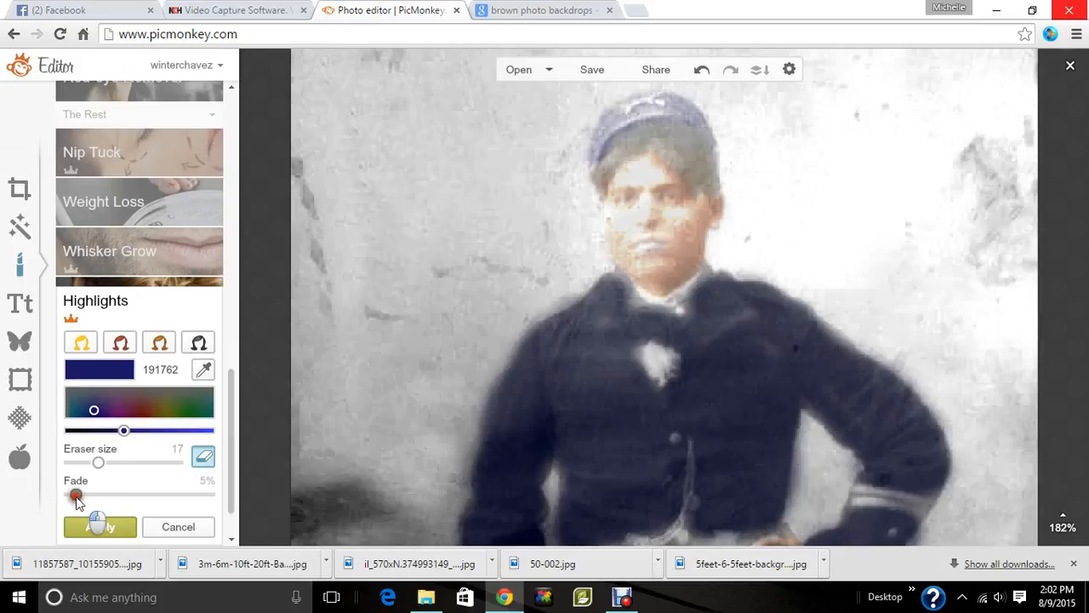
pyautogui.click(102, 529)
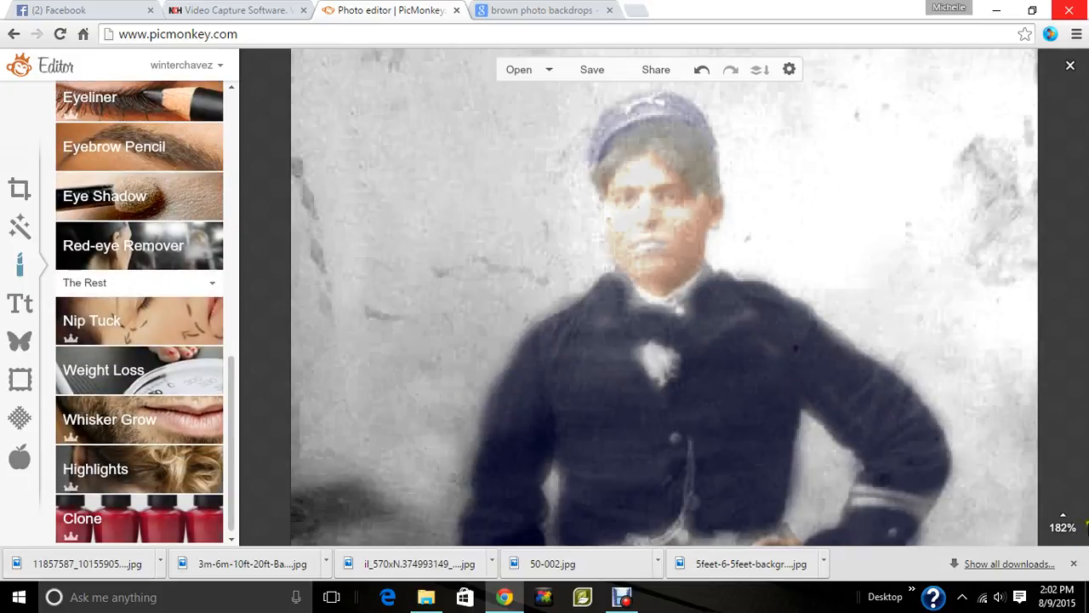
# Load the image 50-002 from the colors folder's Backgrounds and skin tones subfolder as a custom texture
pyautogui.moveTo(1064, 515)
pyautogui.moveTo(1063, 459); pyautogui.dragTo(1066, 478)
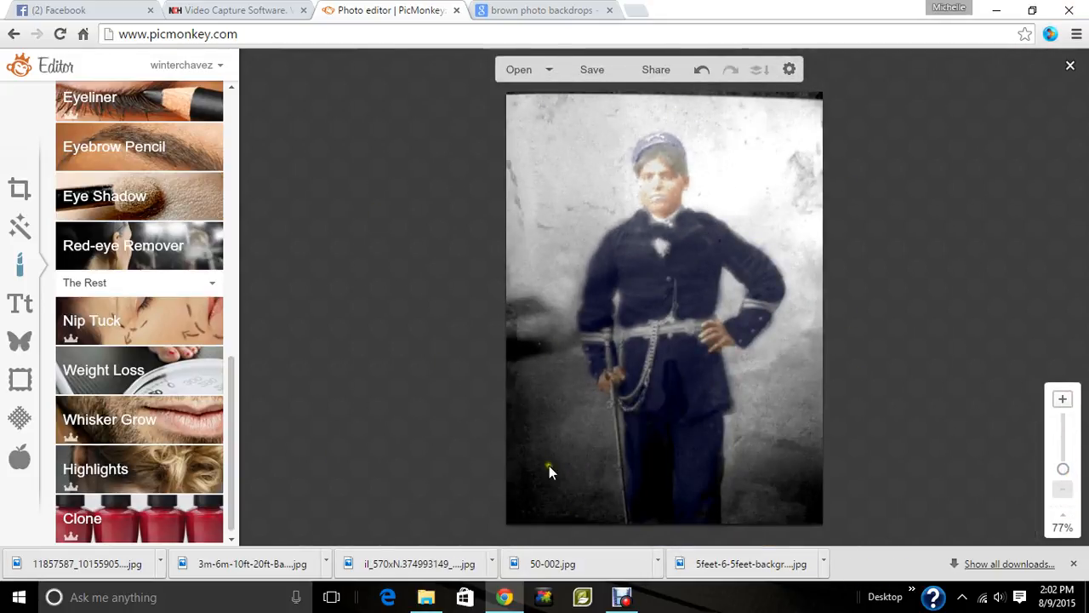
pyautogui.click(19, 419)
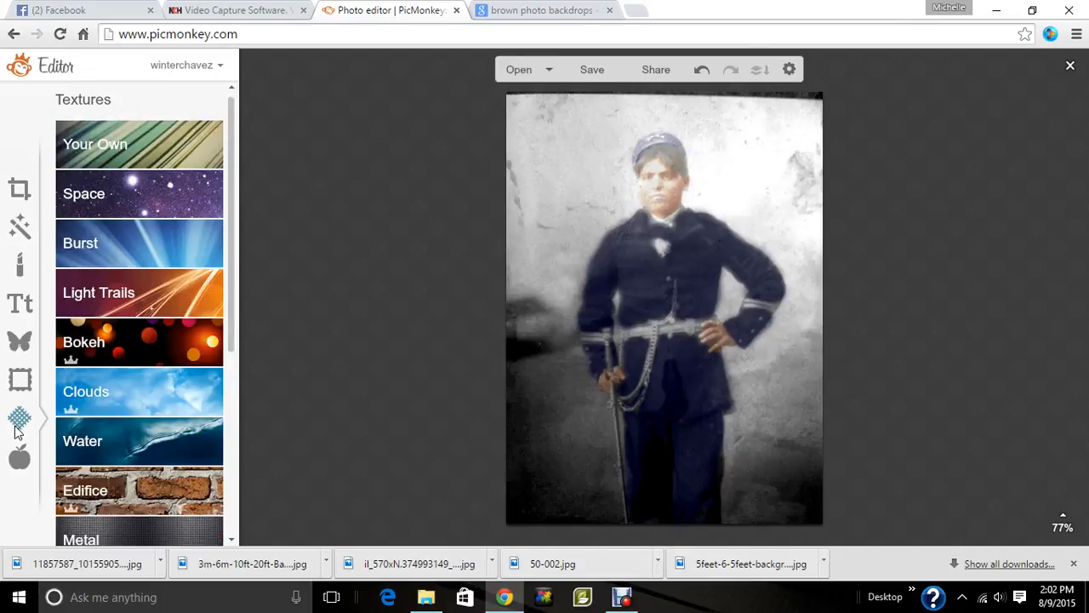
pyautogui.click(129, 151)
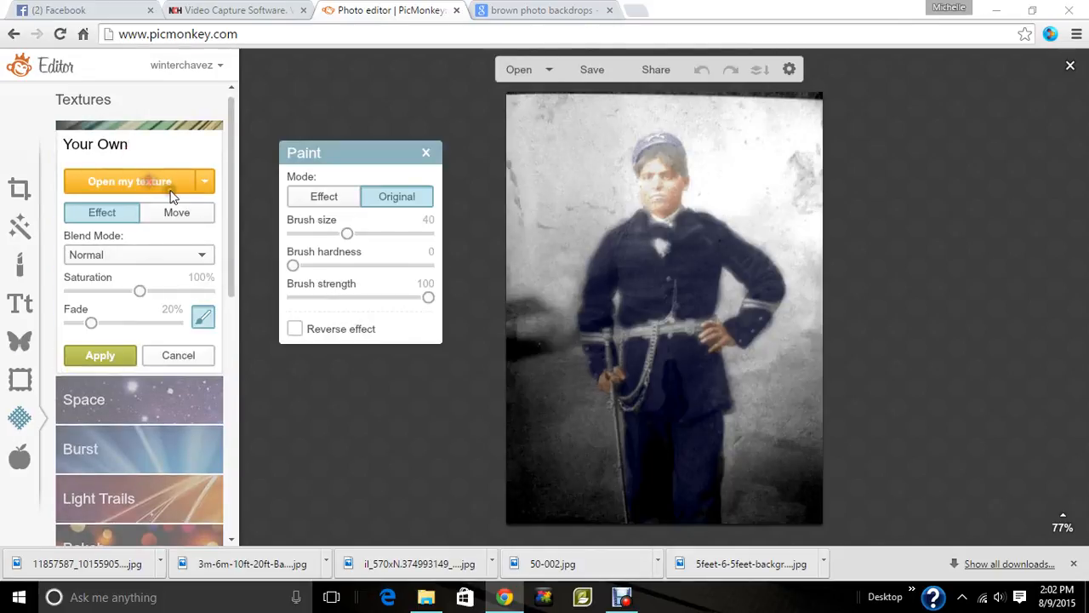
pyautogui.click(167, 187)
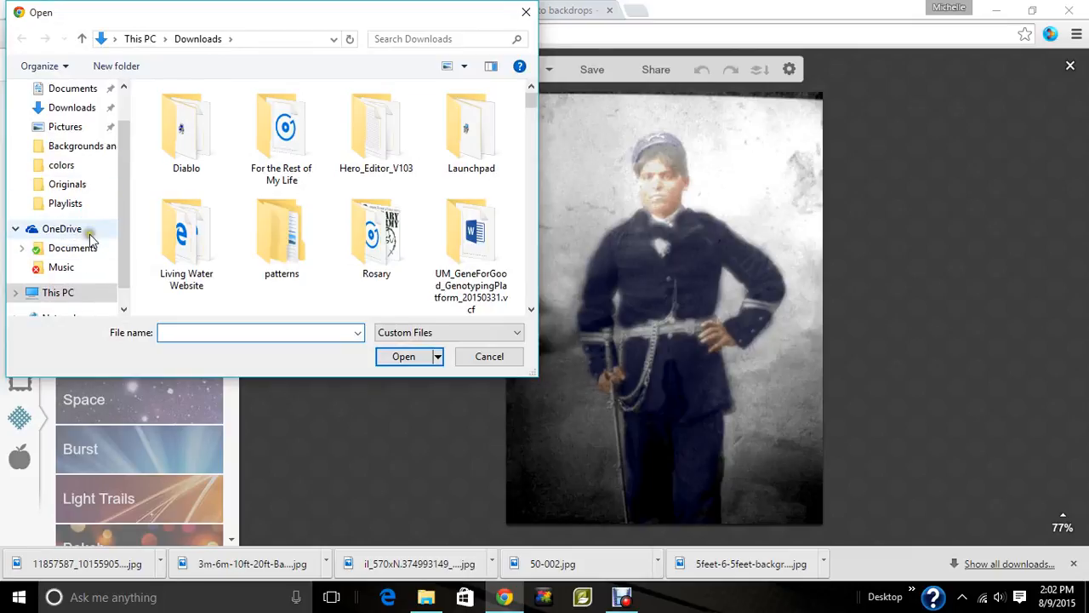
pyautogui.click(89, 166)
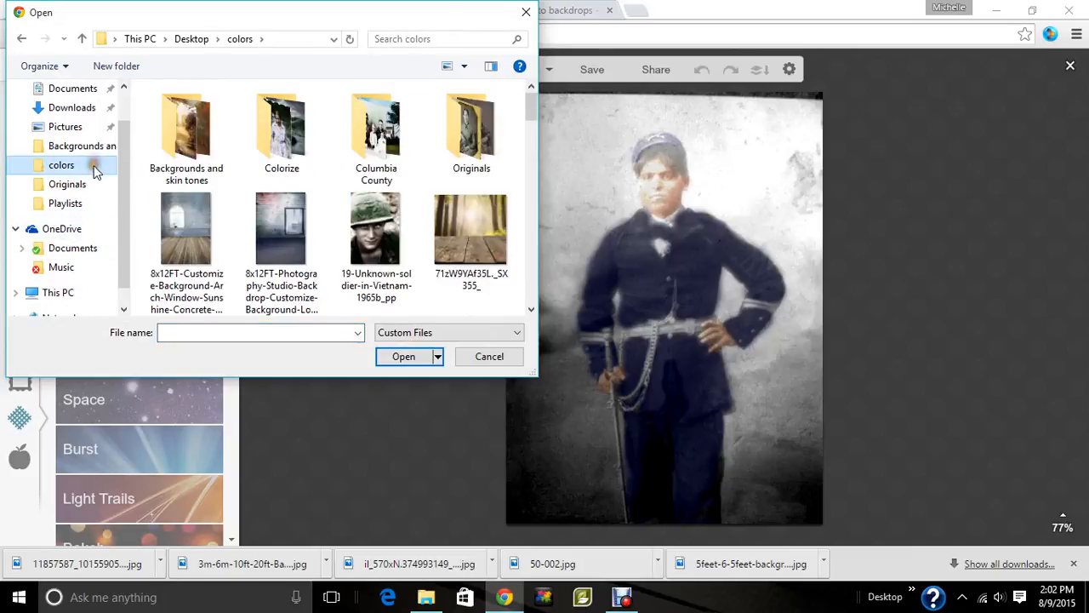
pyautogui.doubleClick(159, 143)
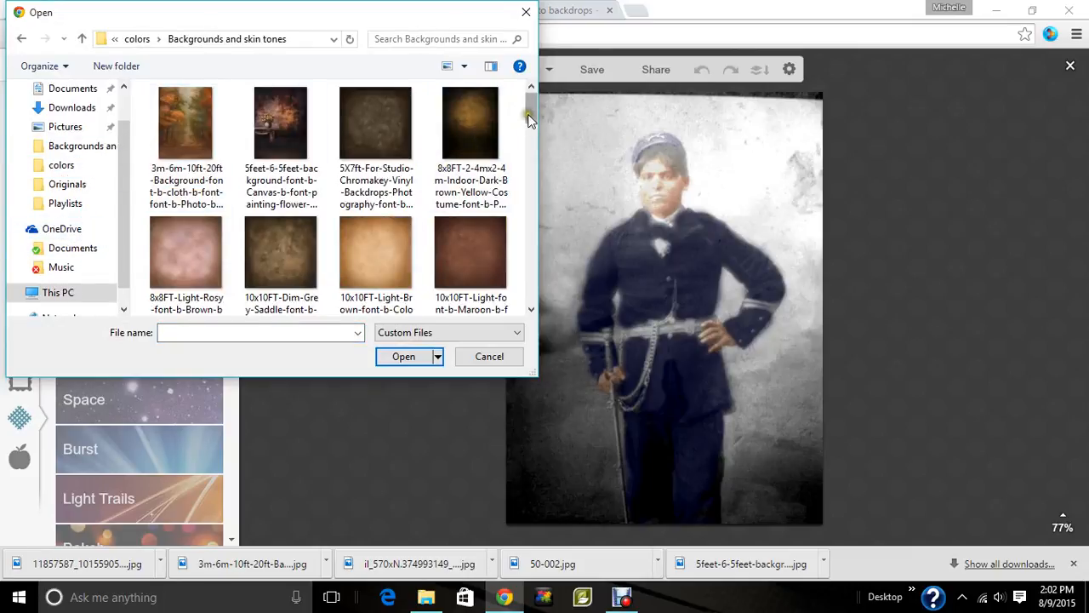
pyautogui.moveTo(531, 116); pyautogui.dragTo(528, 155)
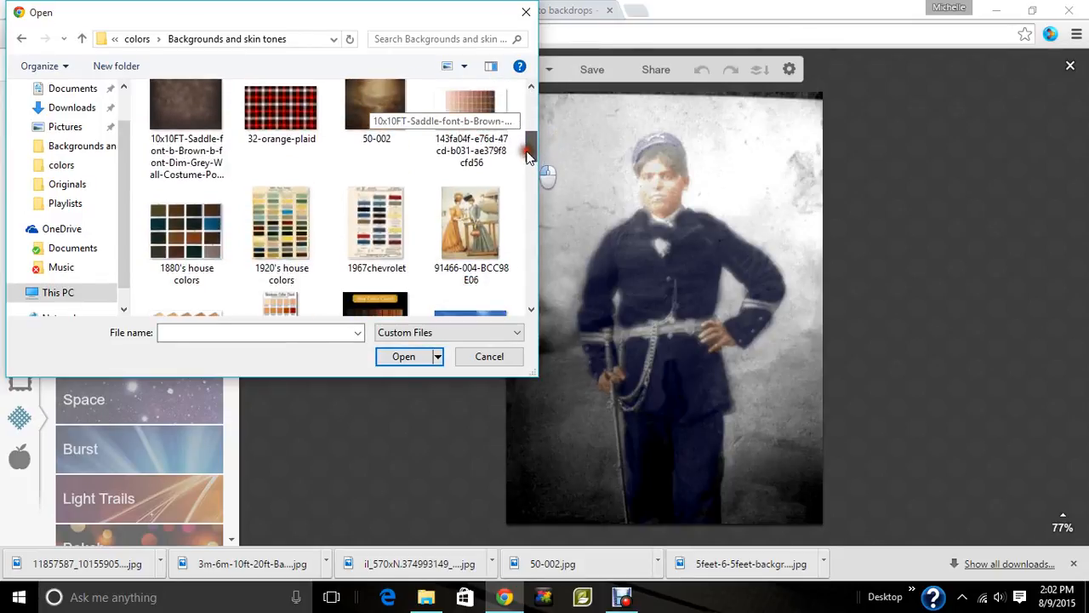
pyautogui.click(366, 123)
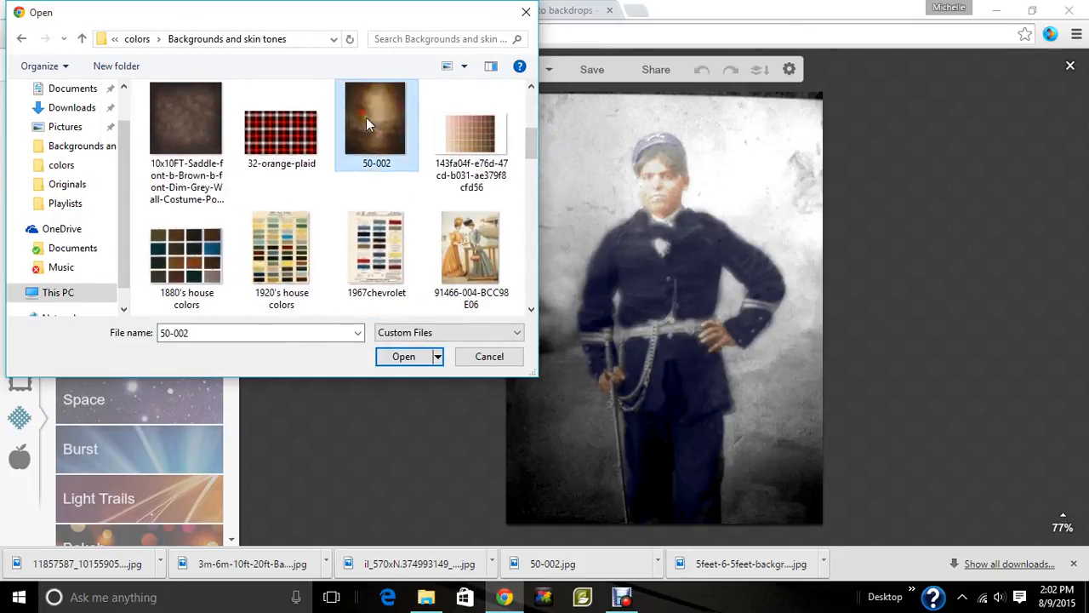
pyautogui.click(414, 359)
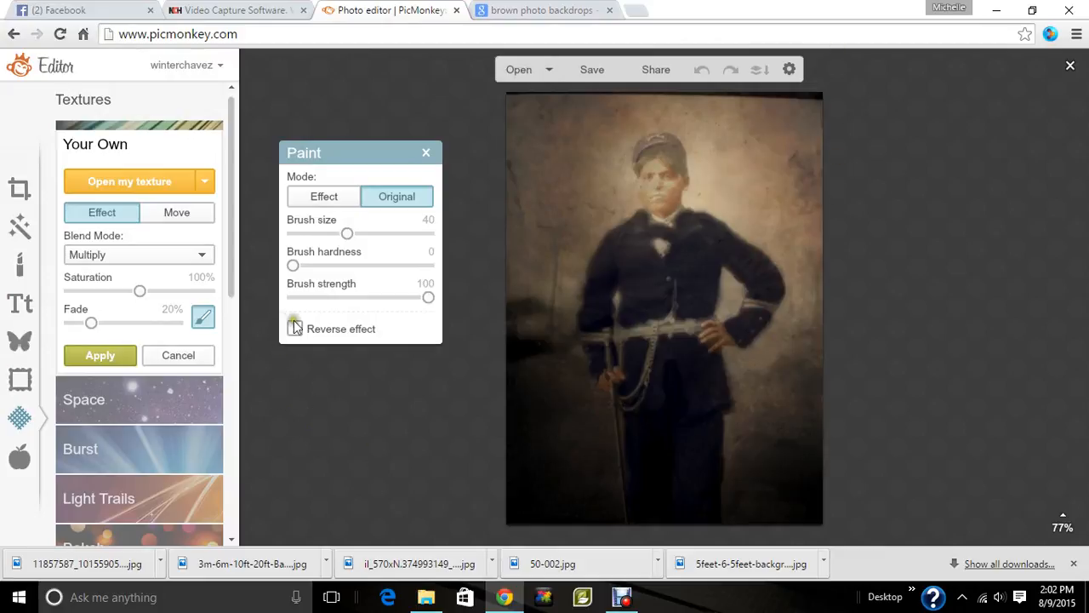
# Reverse the texture effect, set its fade to 0%, and paint it over the backdrop on the sword side with brush size 55
pyautogui.click(294, 329)
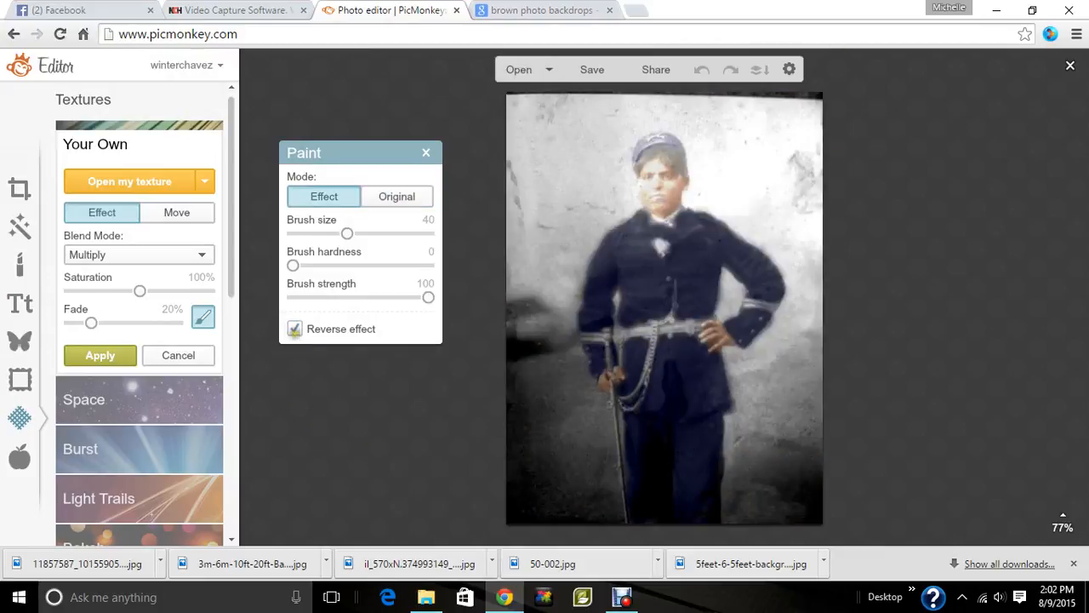
pyautogui.click(68, 327)
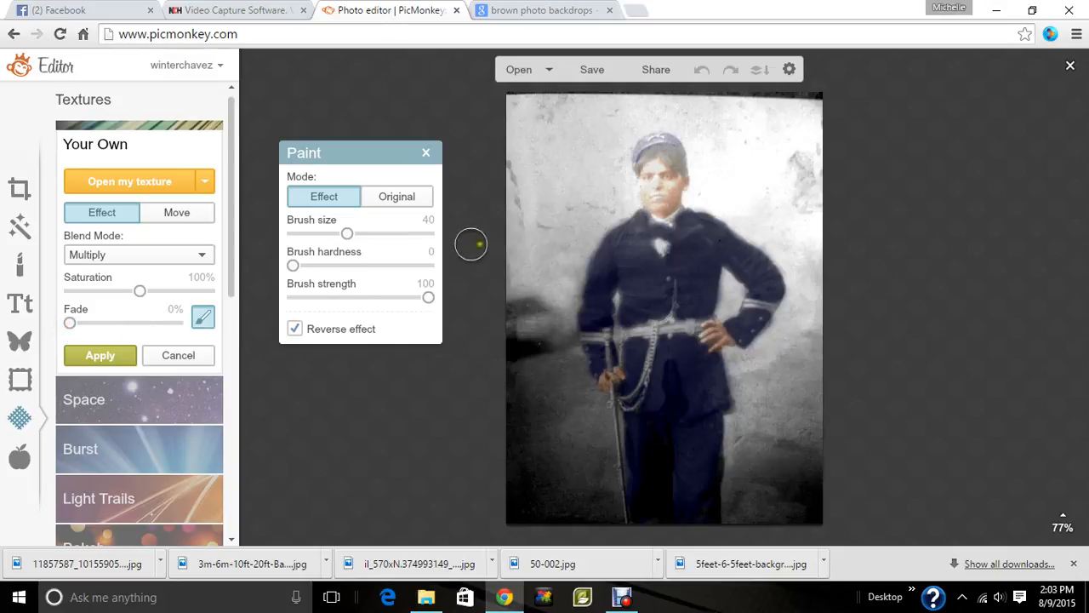
pyautogui.moveTo(387, 234); pyautogui.dragTo(367, 233)
pyautogui.moveTo(520, 121)
pyautogui.mouseDown()
pyautogui.moveTo(514, 270)
pyautogui.moveTo(501, 420)
pyautogui.moveTo(514, 494)
pyautogui.moveTo(530, 499)
pyautogui.moveTo(546, 375)
pyautogui.moveTo(525, 180)
pyautogui.moveTo(539, 102)
pyautogui.moveTo(529, 145)
pyautogui.mouseUp()
pyautogui.moveTo(501, 261)
pyautogui.mouseDown()
pyautogui.moveTo(524, 329)
pyautogui.moveTo(578, 95)
pyautogui.moveTo(514, 120)
pyautogui.mouseUp()
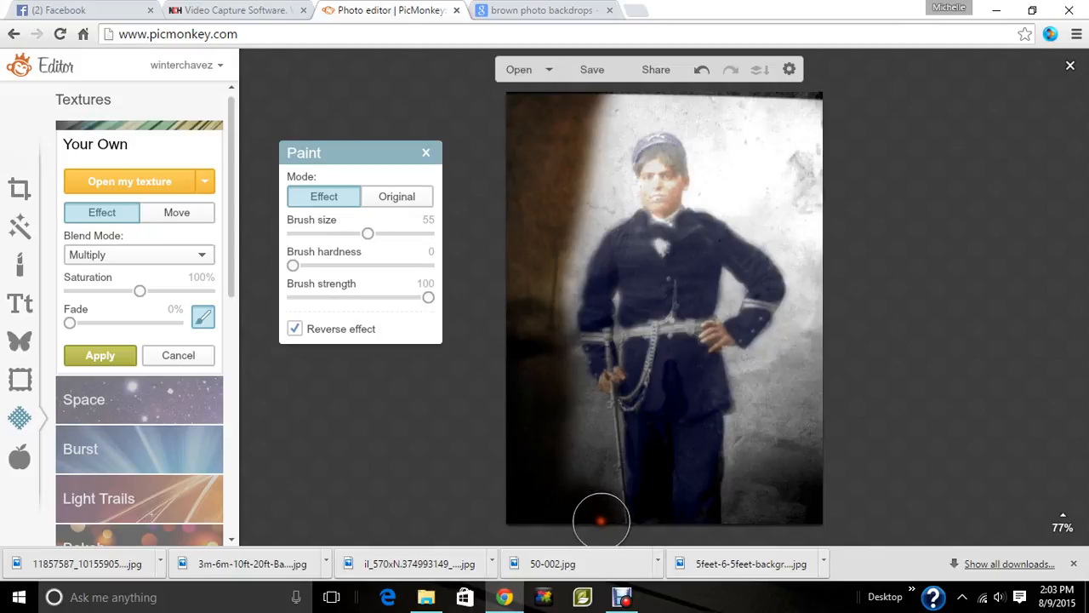
pyautogui.moveTo(600, 518)
pyautogui.mouseDown()
pyautogui.moveTo(590, 427)
pyautogui.moveTo(554, 383)
pyautogui.moveTo(548, 321)
pyautogui.moveTo(563, 507)
pyautogui.moveTo(411, 472)
pyautogui.mouseUp()
# Set the texture's blend mode to Normal and paint it over the rest of the outer backdrop around the soldier
pyautogui.click(141, 255)
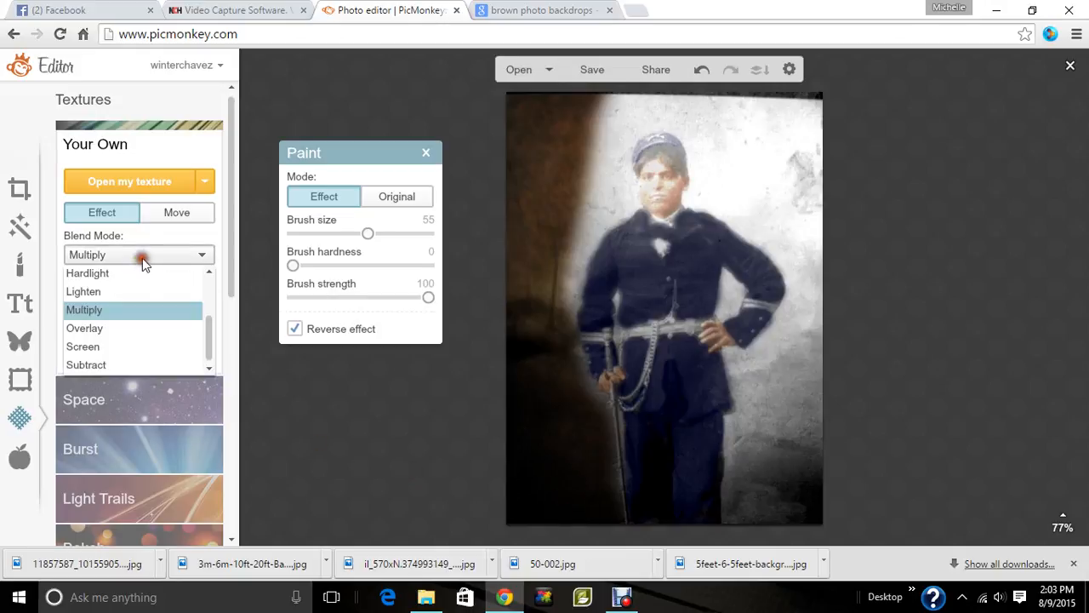
pyautogui.moveTo(205, 318); pyautogui.dragTo(206, 294)
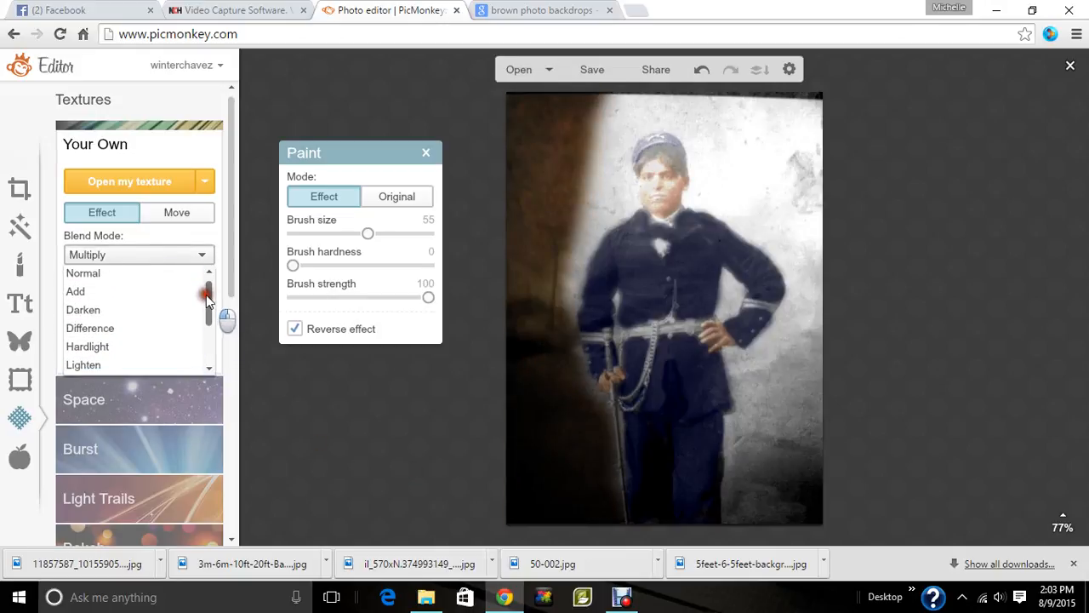
pyautogui.click(180, 270)
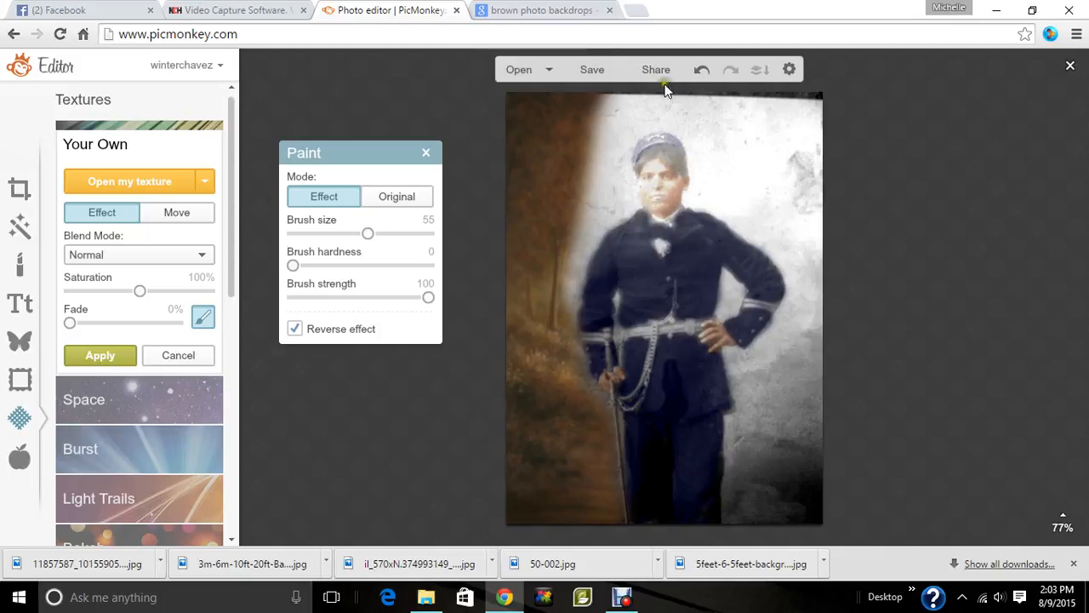
pyautogui.moveTo(596, 119)
pyautogui.mouseDown()
pyautogui.moveTo(709, 70)
pyautogui.moveTo(744, 71)
pyautogui.moveTo(817, 105)
pyautogui.moveTo(824, 344)
pyautogui.moveTo(829, 324)
pyautogui.moveTo(796, 460)
pyautogui.moveTo(817, 525)
pyautogui.moveTo(794, 525)
pyautogui.moveTo(772, 506)
pyautogui.moveTo(754, 511)
pyautogui.moveTo(752, 499)
pyautogui.moveTo(832, 280)
pyautogui.moveTo(791, 206)
pyautogui.moveTo(756, 179)
pyautogui.moveTo(717, 97)
pyautogui.moveTo(790, 127)
pyautogui.moveTo(801, 209)
pyautogui.moveTo(744, 117)
pyautogui.moveTo(720, 104)
pyautogui.moveTo(697, 96)
pyautogui.moveTo(616, 121)
pyautogui.moveTo(602, 135)
pyautogui.moveTo(602, 175)
pyautogui.moveTo(544, 284)
pyautogui.moveTo(540, 341)
pyautogui.mouseUp()
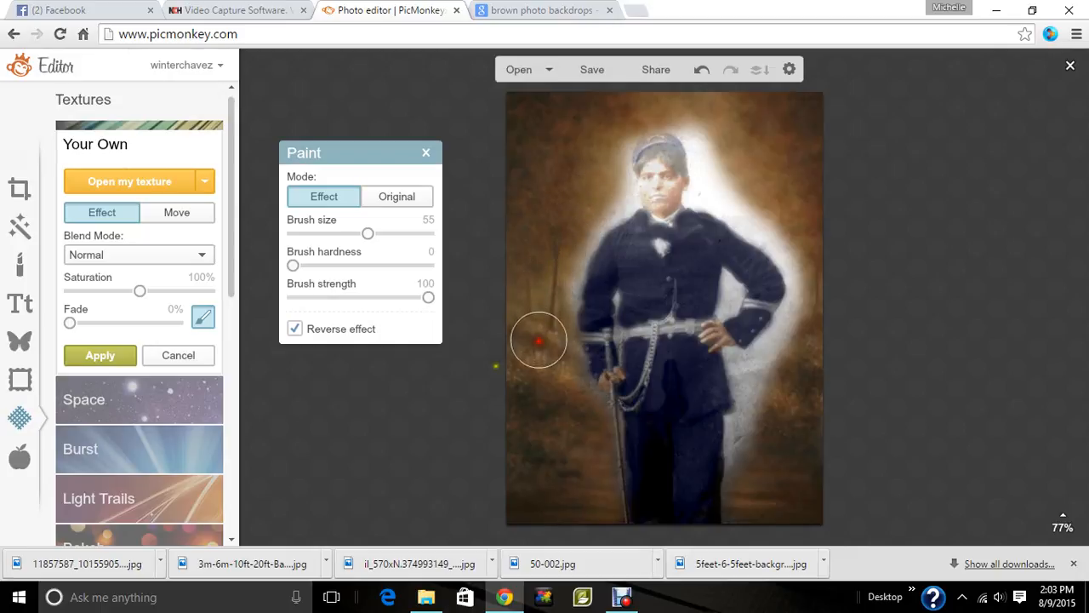
# Set the brush size to 36 and paint the texture closer around the soldier's head, shoulders and arms
pyautogui.click(323, 235)
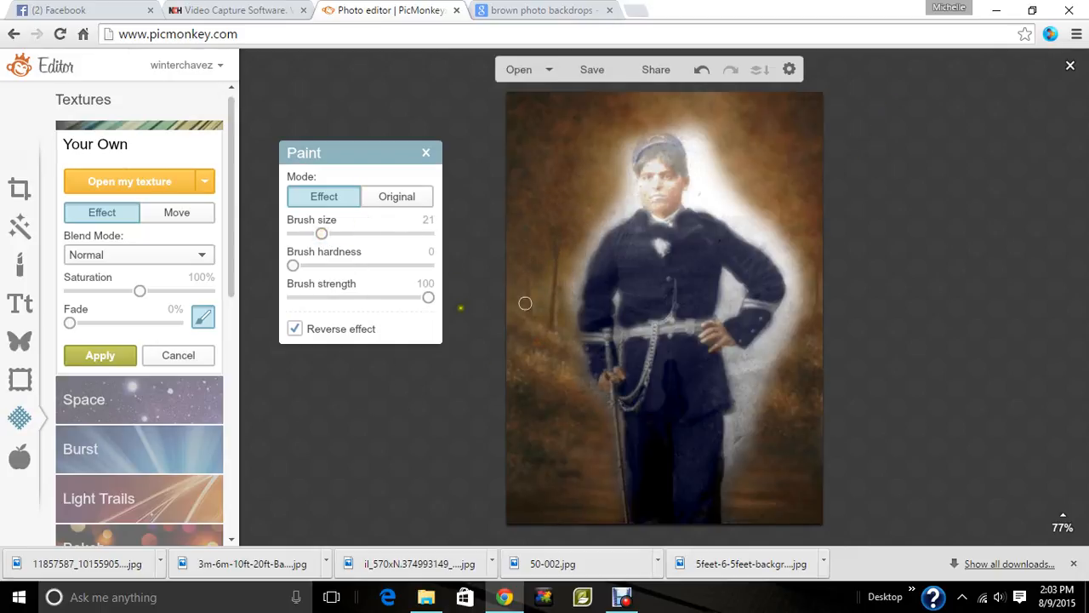
pyautogui.click(326, 234)
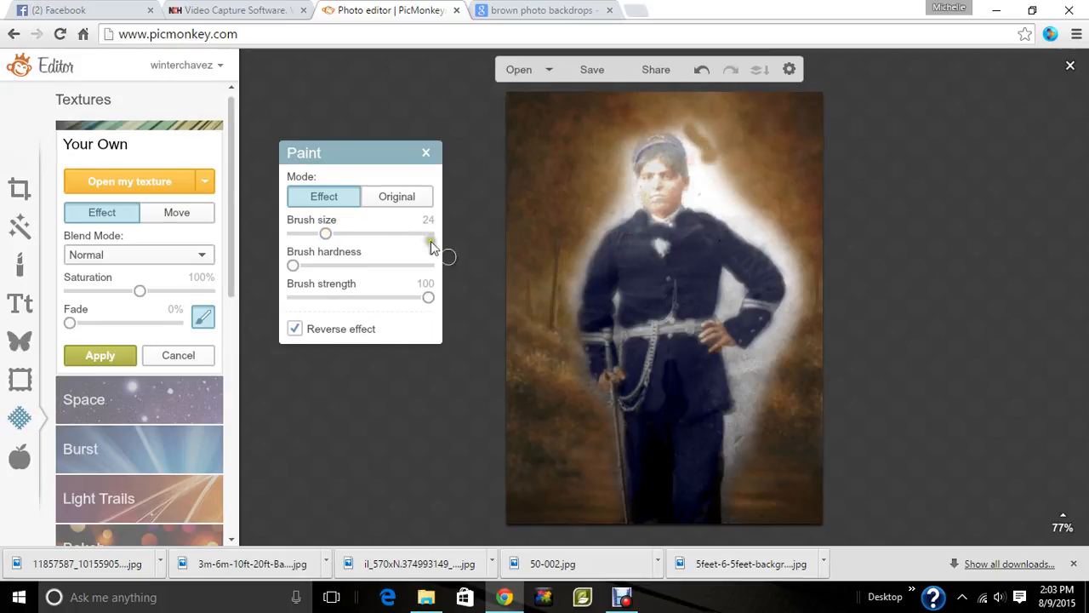
pyautogui.click(342, 233)
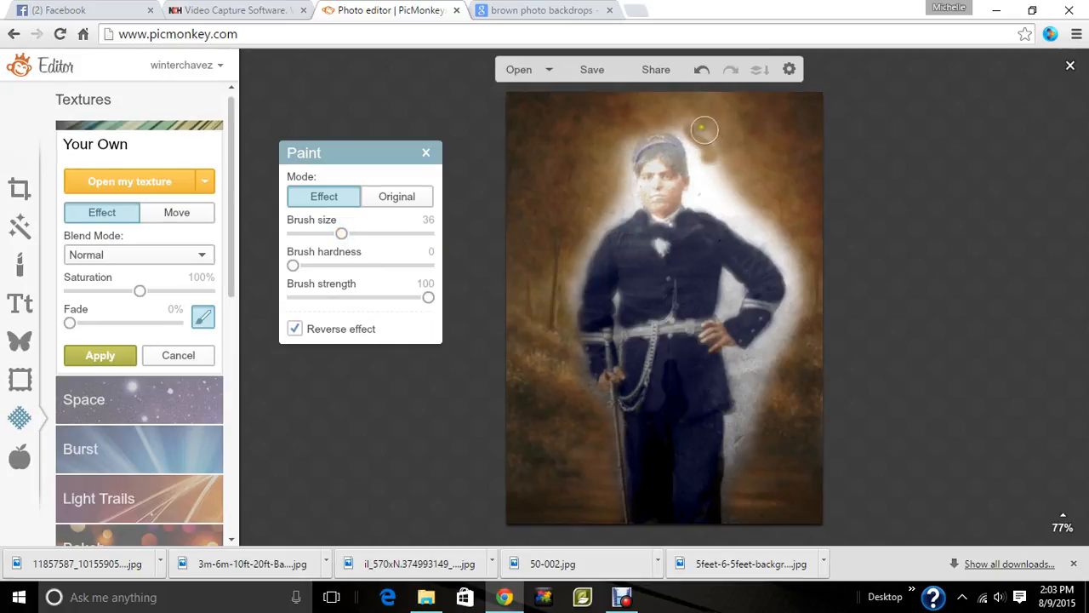
pyautogui.moveTo(705, 127)
pyautogui.mouseDown()
pyautogui.moveTo(741, 203)
pyautogui.moveTo(706, 115)
pyautogui.moveTo(717, 152)
pyautogui.moveTo(743, 180)
pyautogui.moveTo(742, 204)
pyautogui.moveTo(800, 273)
pyautogui.moveTo(748, 396)
pyautogui.moveTo(747, 440)
pyautogui.moveTo(810, 288)
pyautogui.moveTo(778, 360)
pyautogui.moveTo(759, 357)
pyautogui.moveTo(768, 341)
pyautogui.moveTo(747, 364)
pyautogui.moveTo(731, 357)
pyautogui.moveTo(745, 410)
pyautogui.moveTo(729, 490)
pyautogui.moveTo(741, 525)
pyautogui.moveTo(749, 491)
pyautogui.moveTo(735, 420)
pyautogui.moveTo(737, 464)
pyautogui.moveTo(750, 425)
pyautogui.moveTo(742, 382)
pyautogui.moveTo(788, 389)
pyautogui.mouseUp()
pyautogui.moveTo(607, 205)
pyautogui.mouseDown()
pyautogui.moveTo(548, 306)
pyautogui.moveTo(571, 298)
pyautogui.moveTo(577, 246)
pyautogui.moveTo(629, 201)
pyautogui.moveTo(616, 146)
pyautogui.moveTo(657, 113)
pyautogui.moveTo(680, 120)
pyautogui.moveTo(699, 147)
pyautogui.moveTo(703, 183)
pyautogui.moveTo(692, 197)
pyautogui.moveTo(791, 258)
pyautogui.moveTo(797, 280)
pyautogui.moveTo(789, 254)
pyautogui.moveTo(736, 219)
pyautogui.mouseUp()
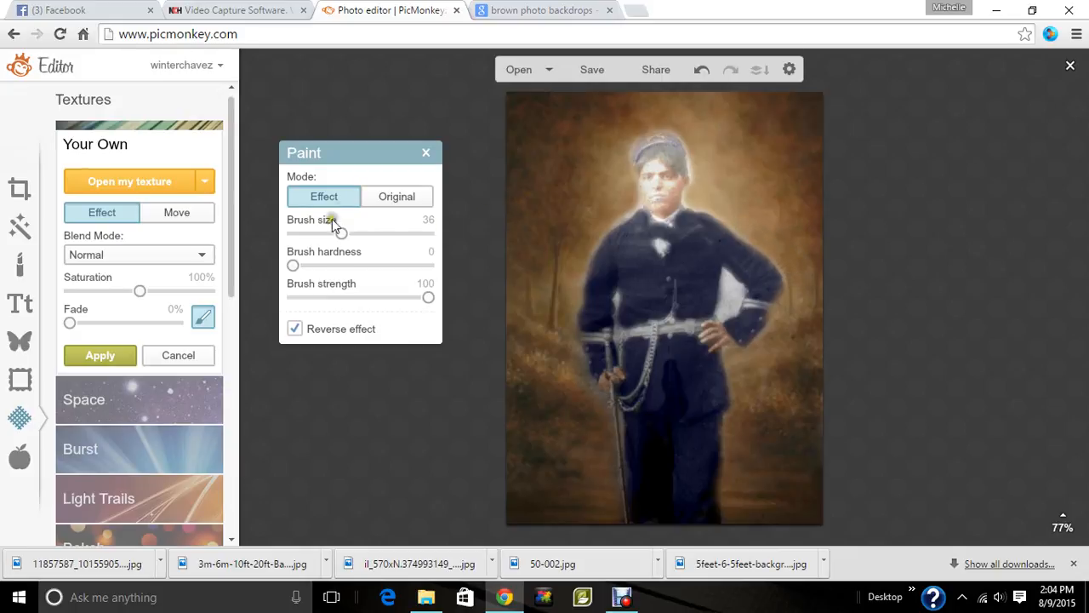
# Restore the original image over the texture overspill on the bent arm's sleeve and the trousers
pyautogui.click(389, 196)
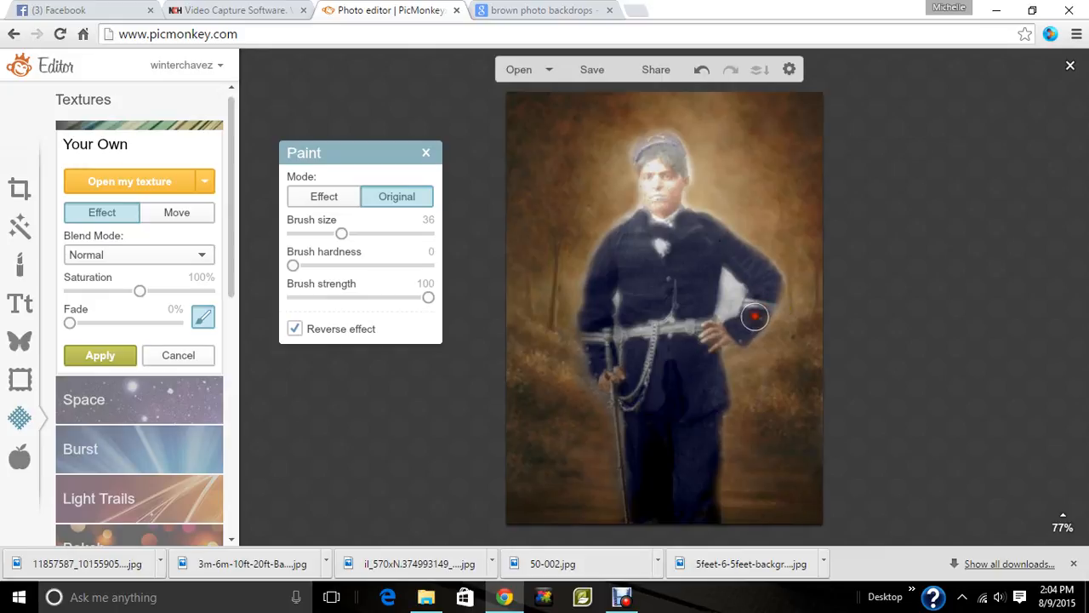
pyautogui.moveTo(773, 287); pyautogui.dragTo(764, 293)
pyautogui.moveTo(705, 388); pyautogui.dragTo(707, 508)
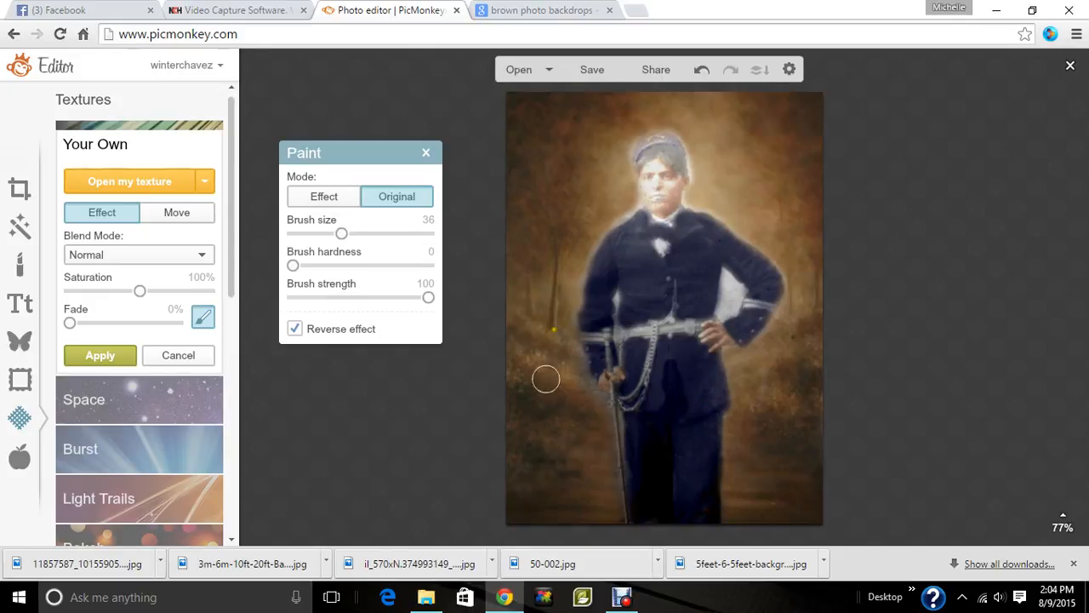
# Paint the texture tightly around the soldier's head, shoulders and bent arm with brush size 21 and hardness 9
pyautogui.moveTo(340, 233); pyautogui.dragTo(321, 234)
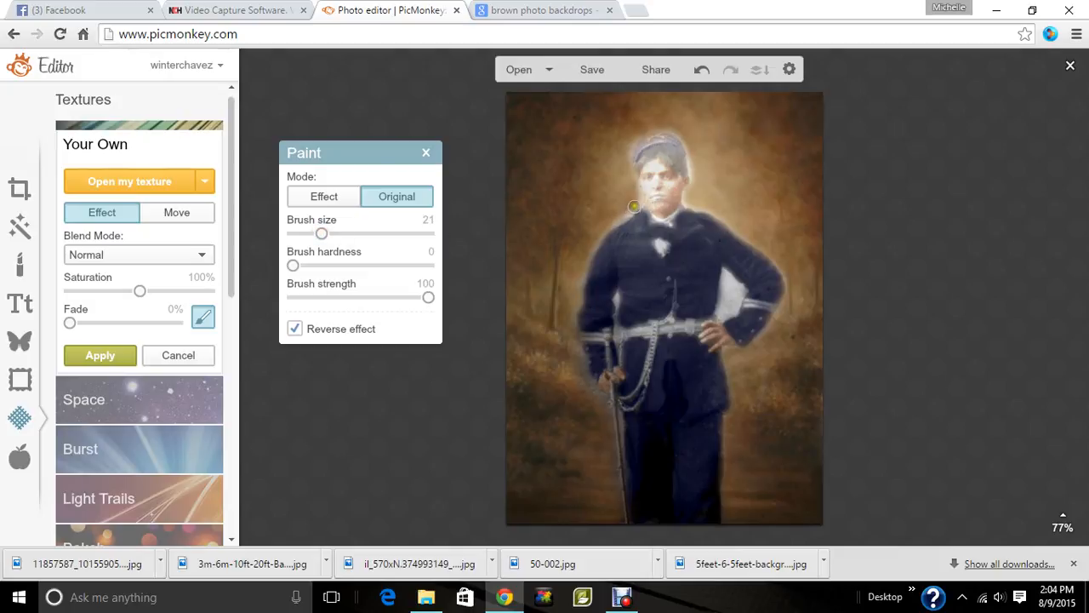
pyautogui.click(350, 195)
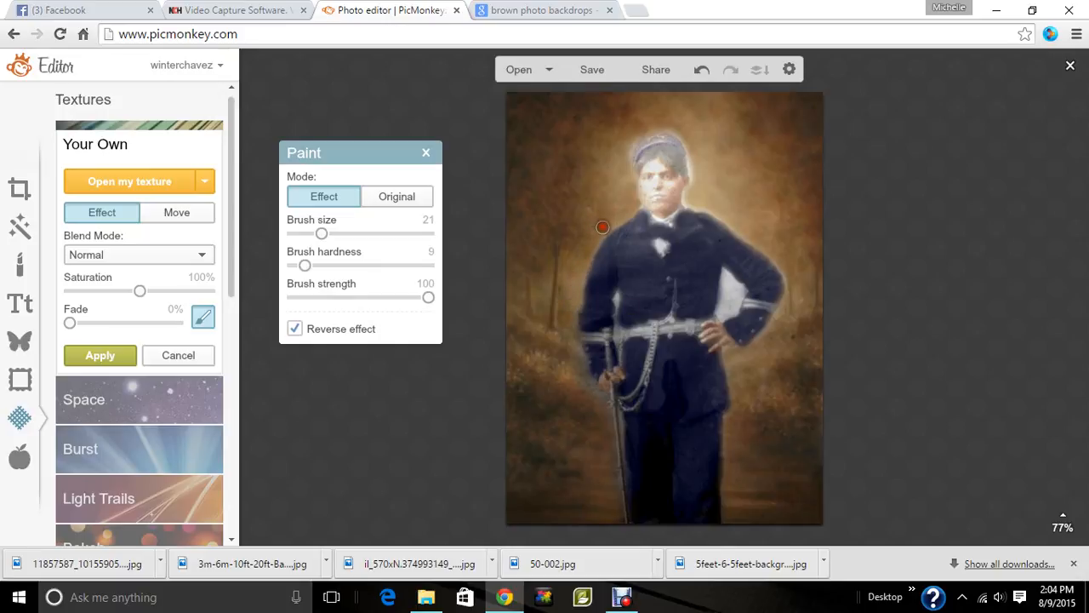
pyautogui.moveTo(629, 210); pyautogui.dragTo(639, 134)
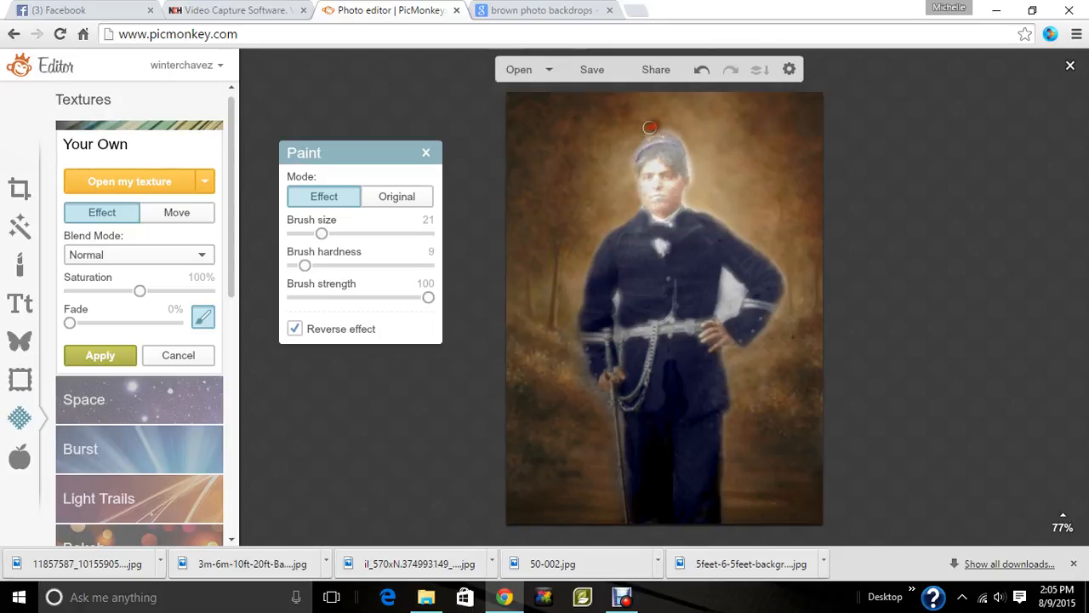
pyautogui.moveTo(673, 130); pyautogui.dragTo(685, 139)
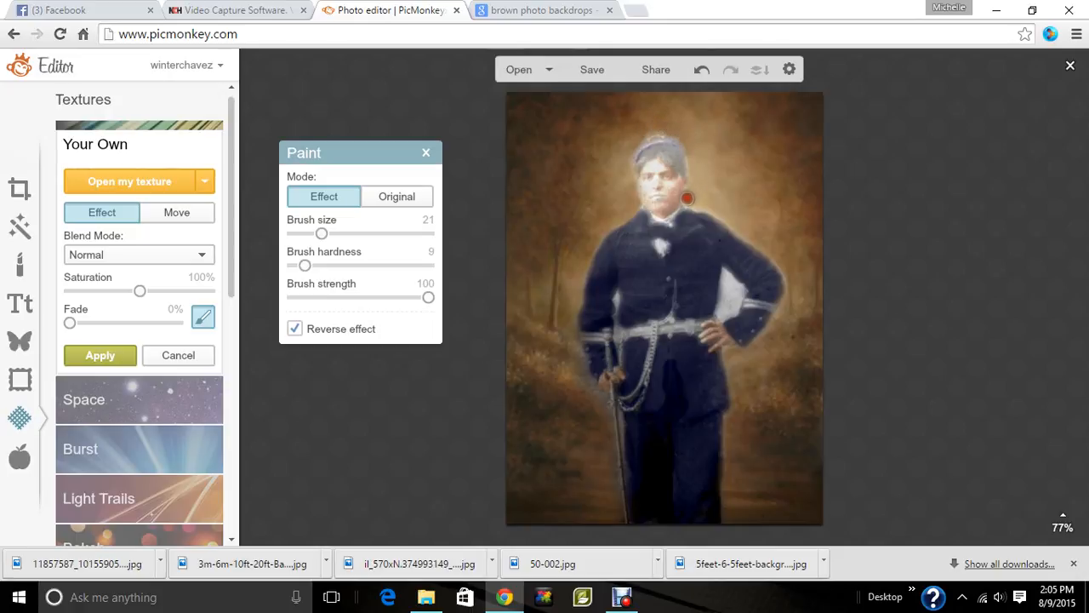
pyautogui.moveTo(698, 205)
pyautogui.mouseDown()
pyautogui.moveTo(781, 264)
pyautogui.moveTo(791, 280)
pyautogui.moveTo(765, 332)
pyautogui.mouseUp()
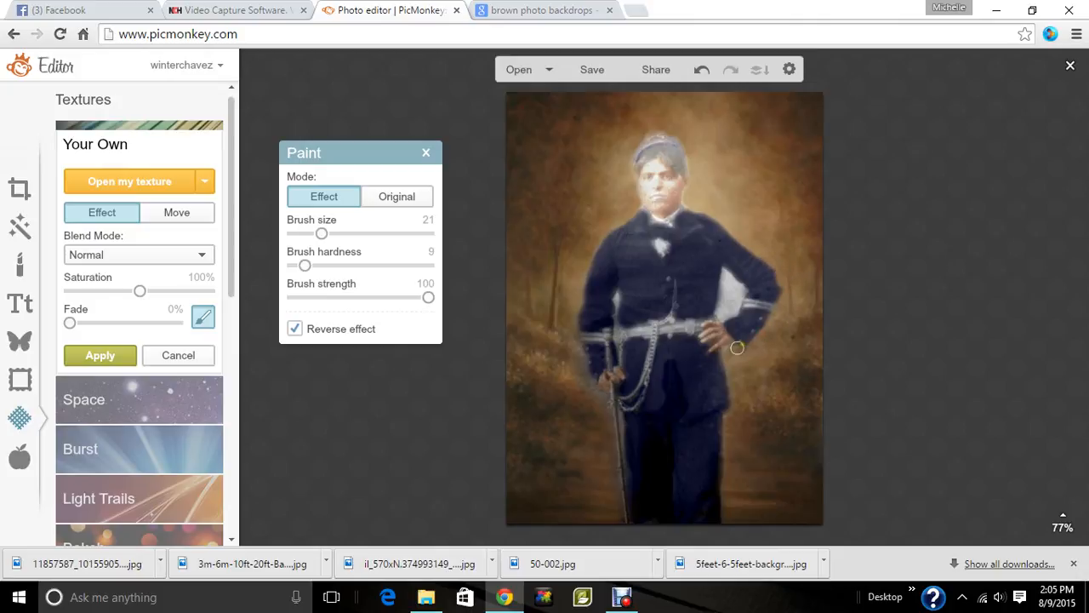
# Restore the original image on the bent elbow's sleeve and paint the texture into the gap between that arm and the torso
pyautogui.click(399, 196)
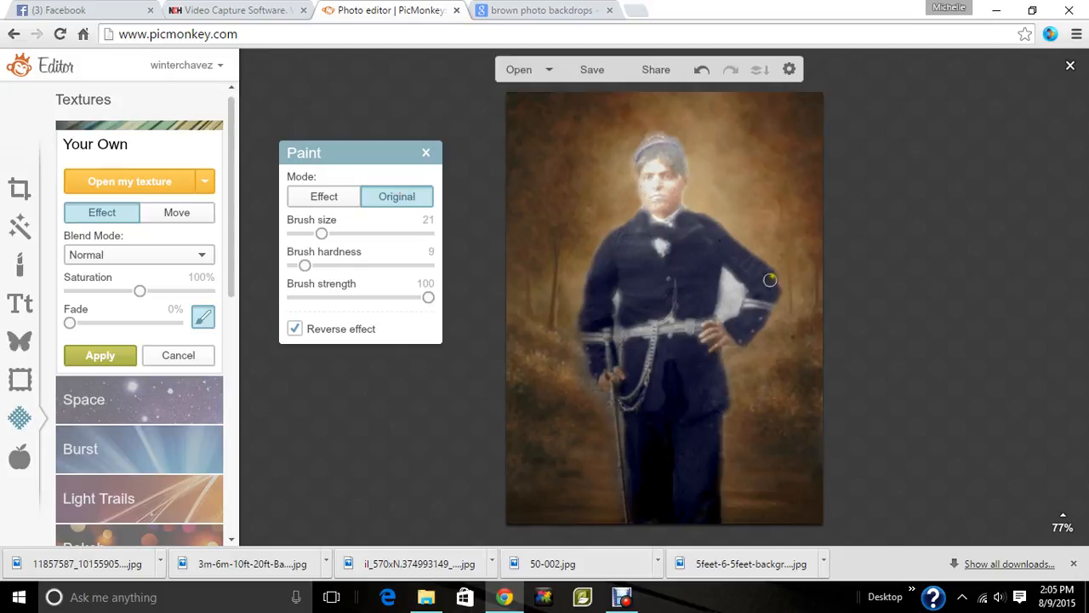
pyautogui.moveTo(769, 280); pyautogui.dragTo(773, 276)
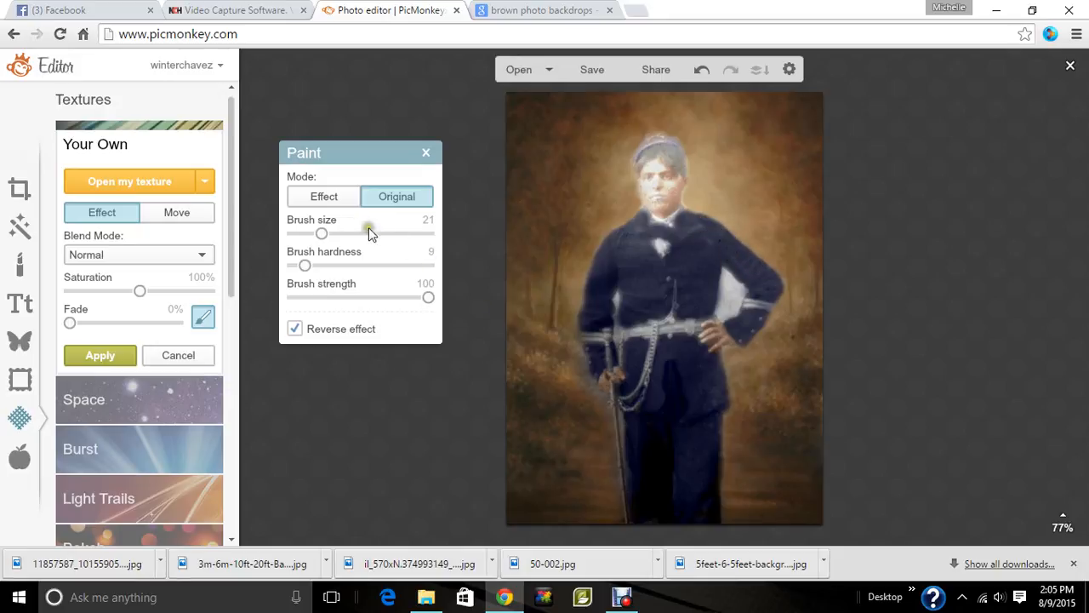
pyautogui.click(340, 199)
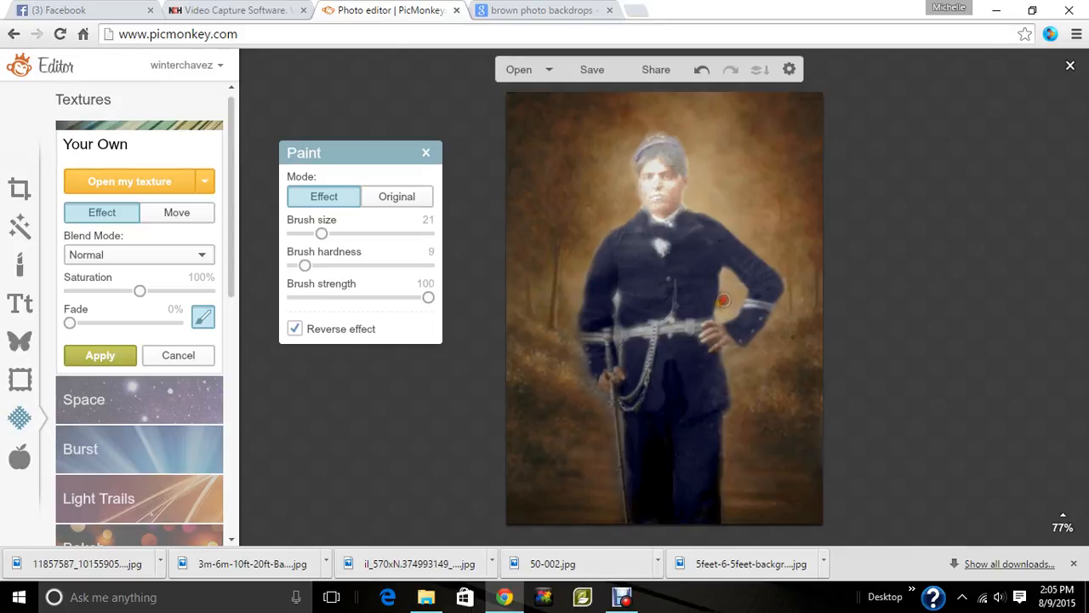
# Paint the texture into the gap beside the sword arm with brush size 9, and restore the original jacket and belt edges with size 18
pyautogui.click(303, 235)
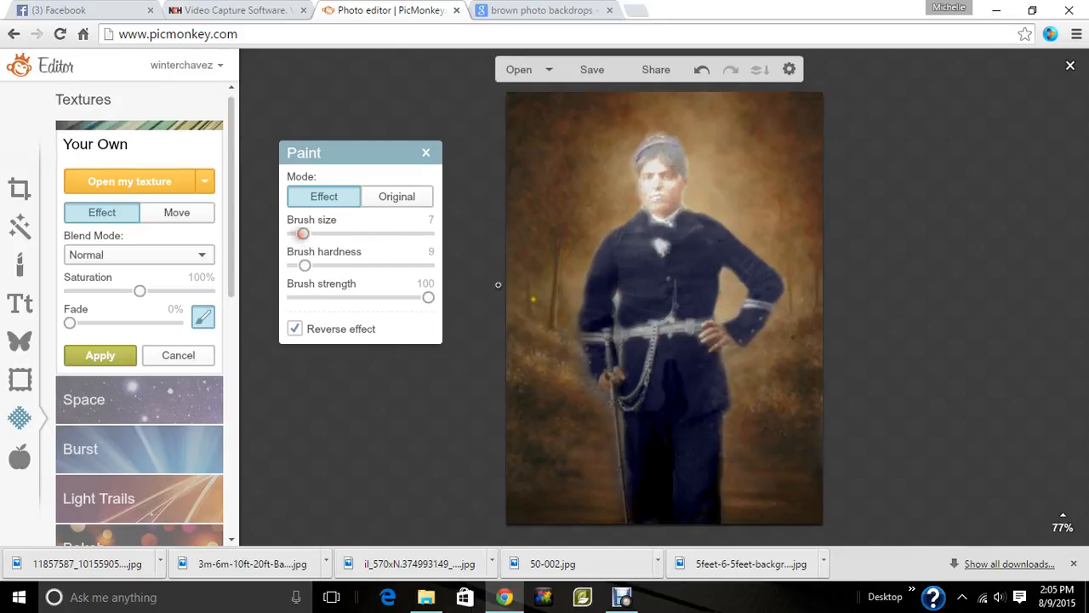
pyautogui.click(305, 234)
pyautogui.moveTo(616, 304); pyautogui.dragTo(611, 319)
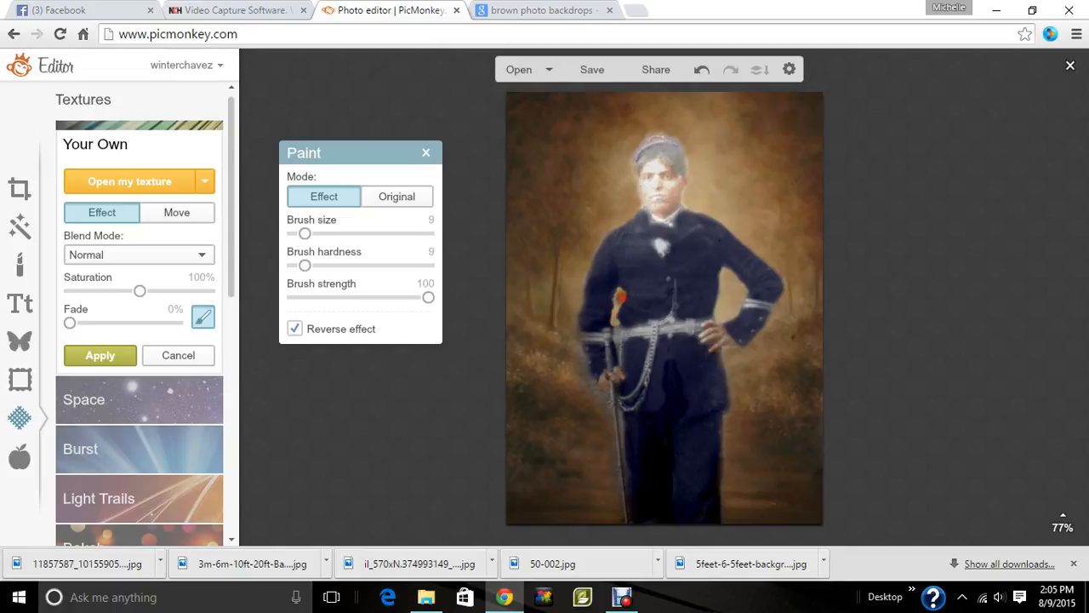
pyautogui.click(412, 199)
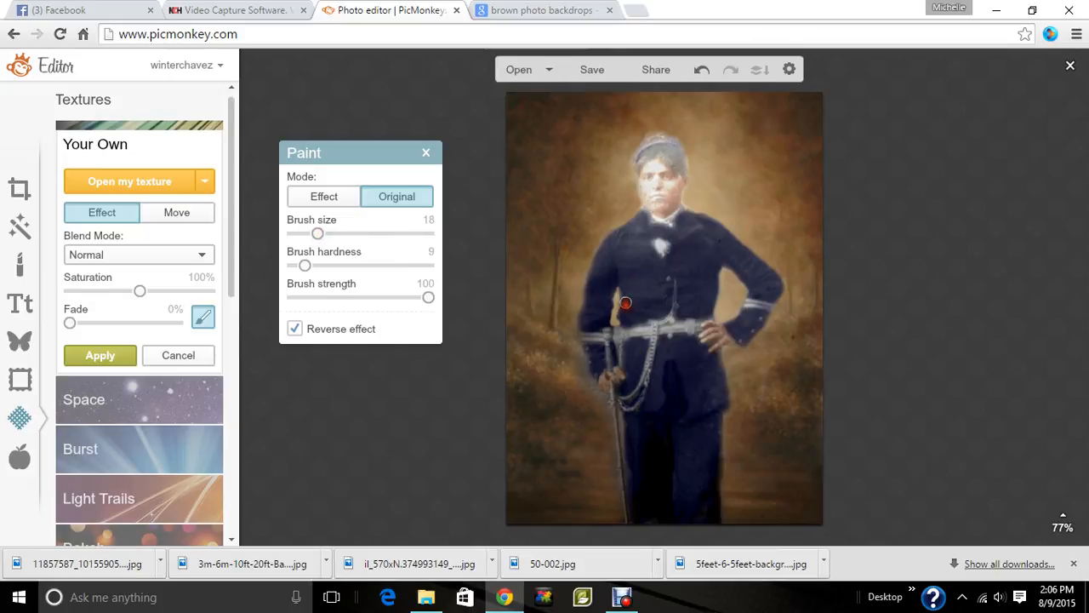
pyautogui.moveTo(619, 335); pyautogui.dragTo(623, 349)
# Paint the texture along the sword beside the trousers with brush size 7
pyautogui.click(349, 194)
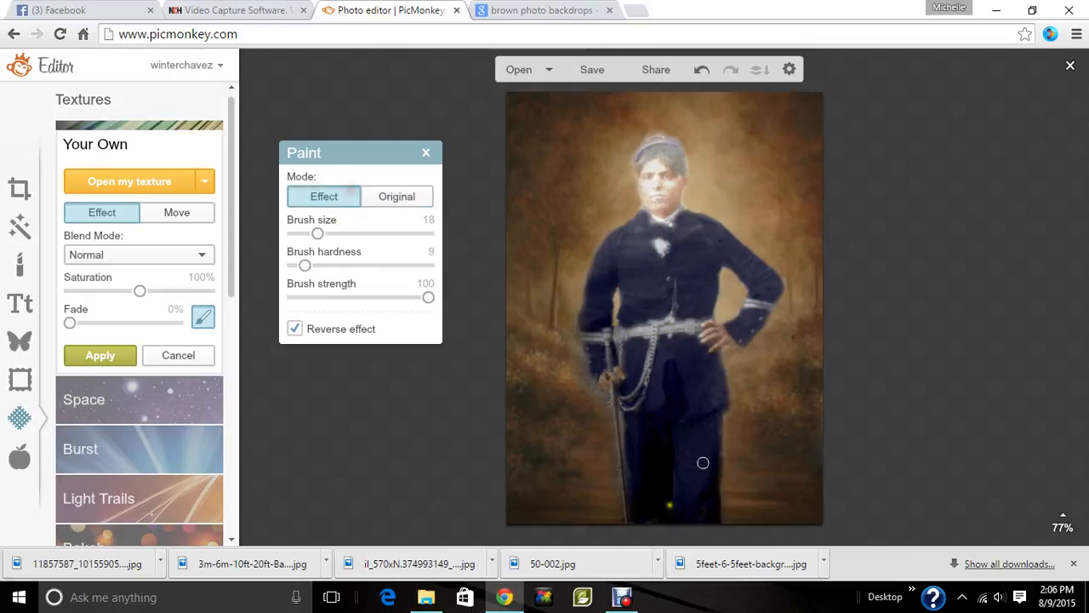
pyautogui.moveTo(317, 233); pyautogui.dragTo(303, 233)
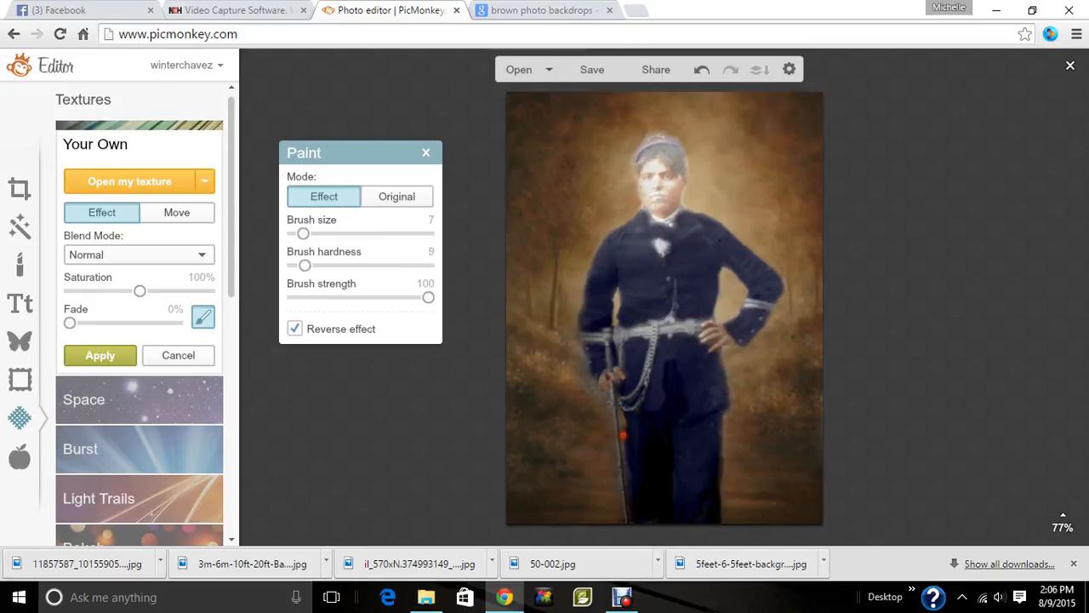
pyautogui.moveTo(623, 457); pyautogui.dragTo(625, 469)
# Restore the original sword with brush size 18 and hardness 0, and repaint the texture beside the sword, hand and sleeve
pyautogui.click(392, 196)
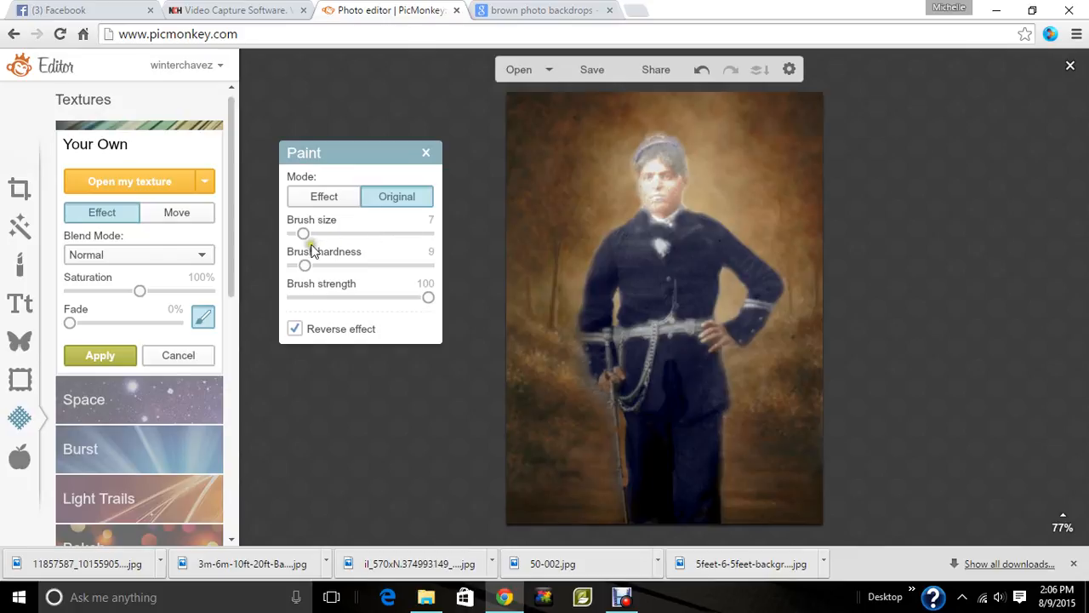
pyautogui.moveTo(304, 233)
pyautogui.mouseDown()
pyautogui.moveTo(316, 233)
pyautogui.moveTo(314, 265)
pyautogui.moveTo(289, 266)
pyautogui.mouseUp()
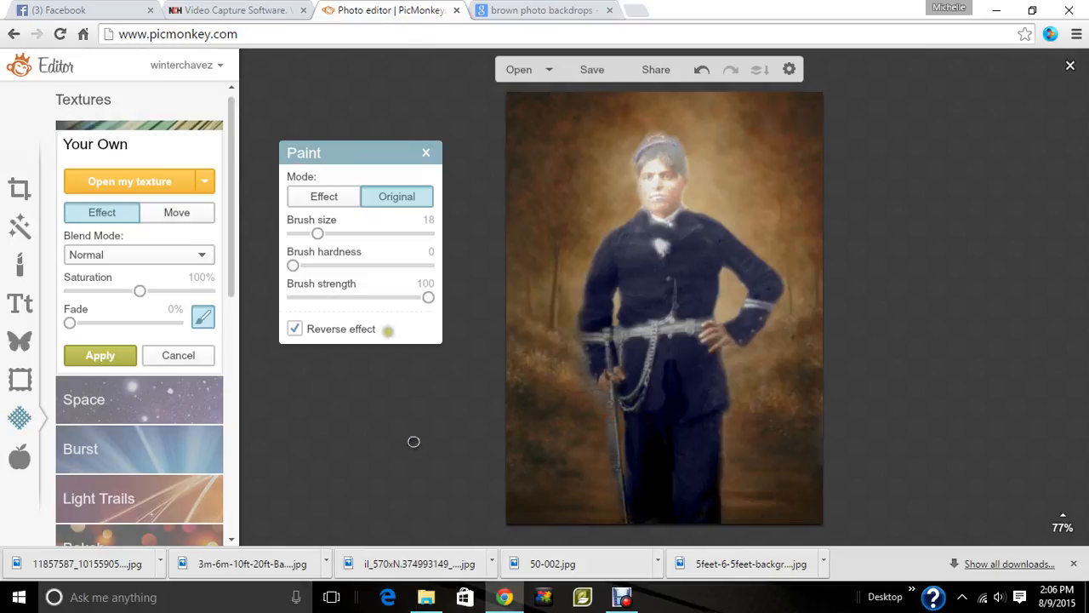
pyautogui.click(325, 196)
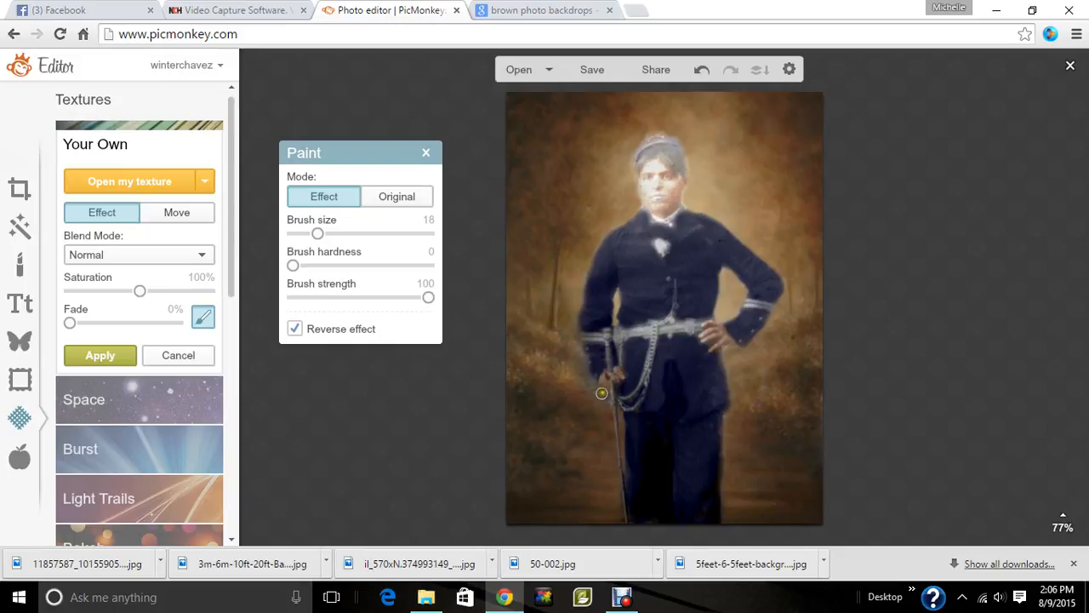
pyautogui.moveTo(602, 393); pyautogui.dragTo(564, 342)
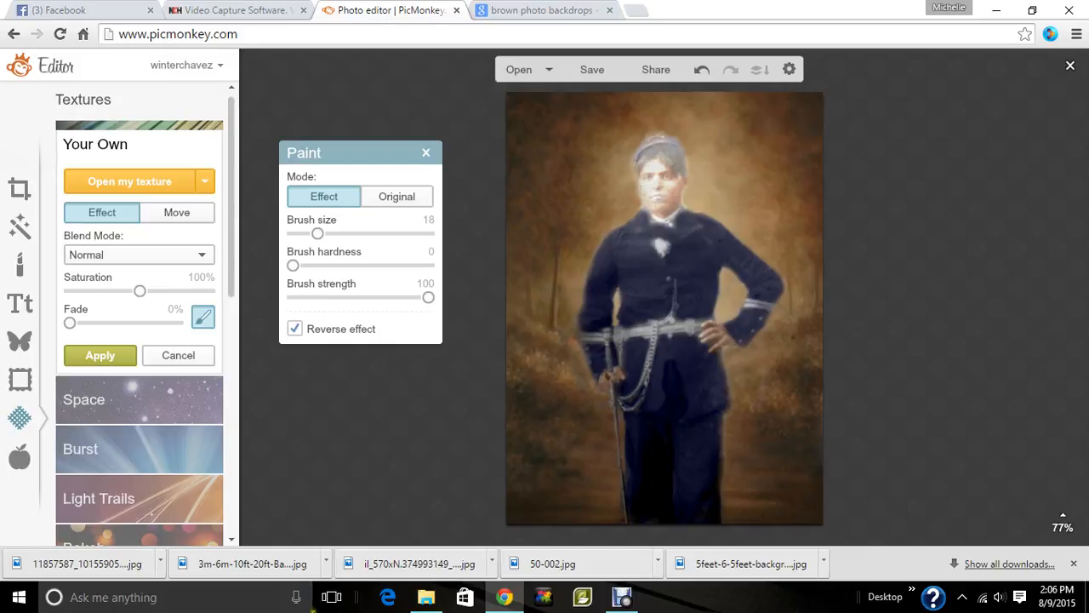
# Lower the texture's saturation to 48%
pyautogui.click(104, 293)
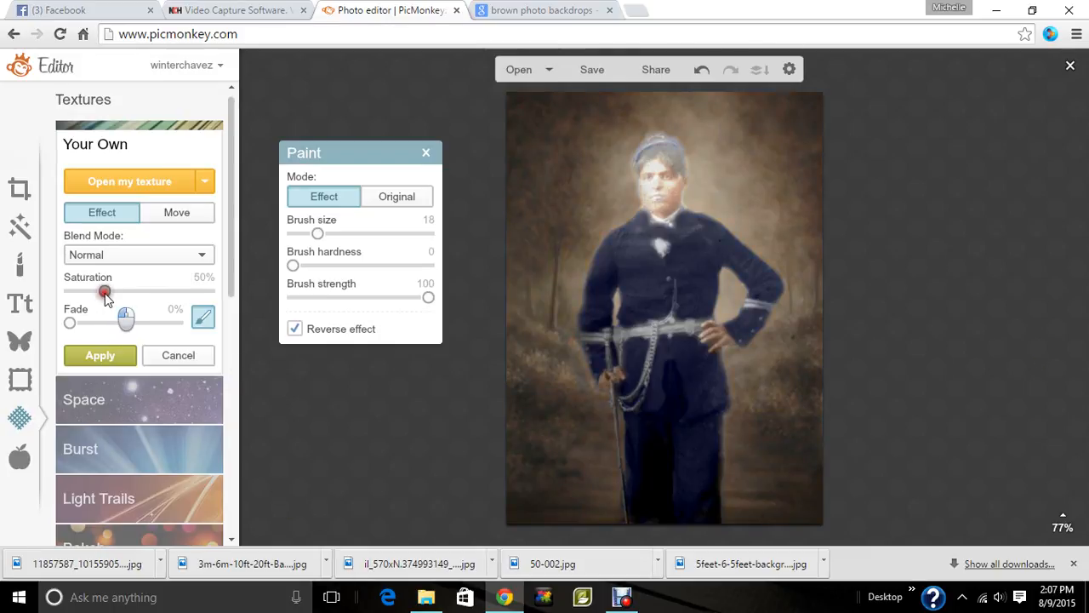
pyautogui.moveTo(104, 292); pyautogui.dragTo(103, 293)
# Restore the original image over the soldier's cap and repaint the texture around the cap's upper edge with brush size 18
pyautogui.click(400, 196)
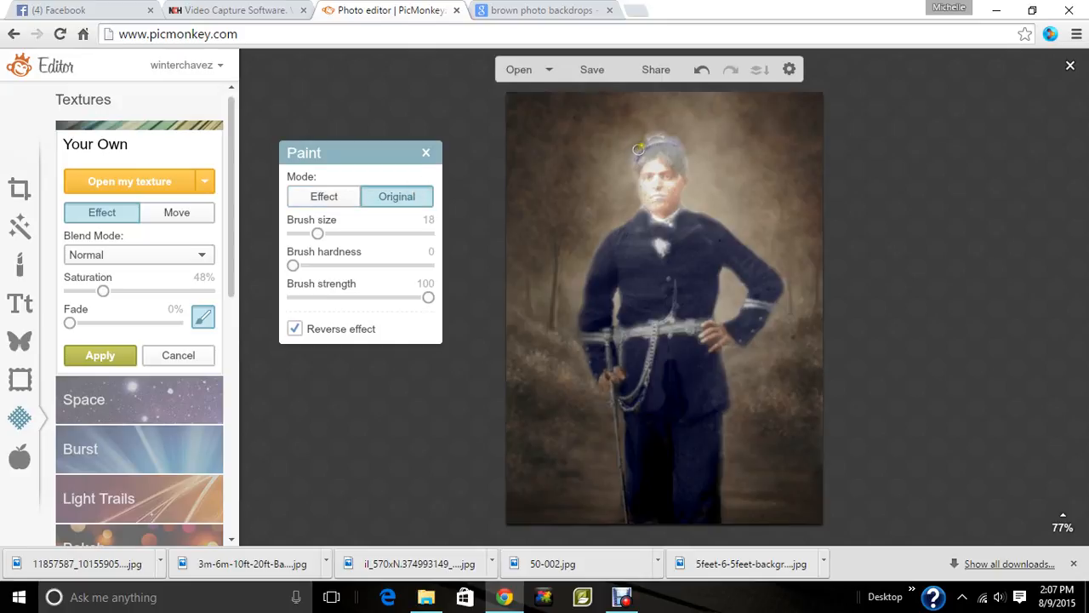
pyautogui.moveTo(641, 142)
pyautogui.mouseDown()
pyautogui.moveTo(662, 136)
pyautogui.moveTo(676, 147)
pyautogui.mouseUp()
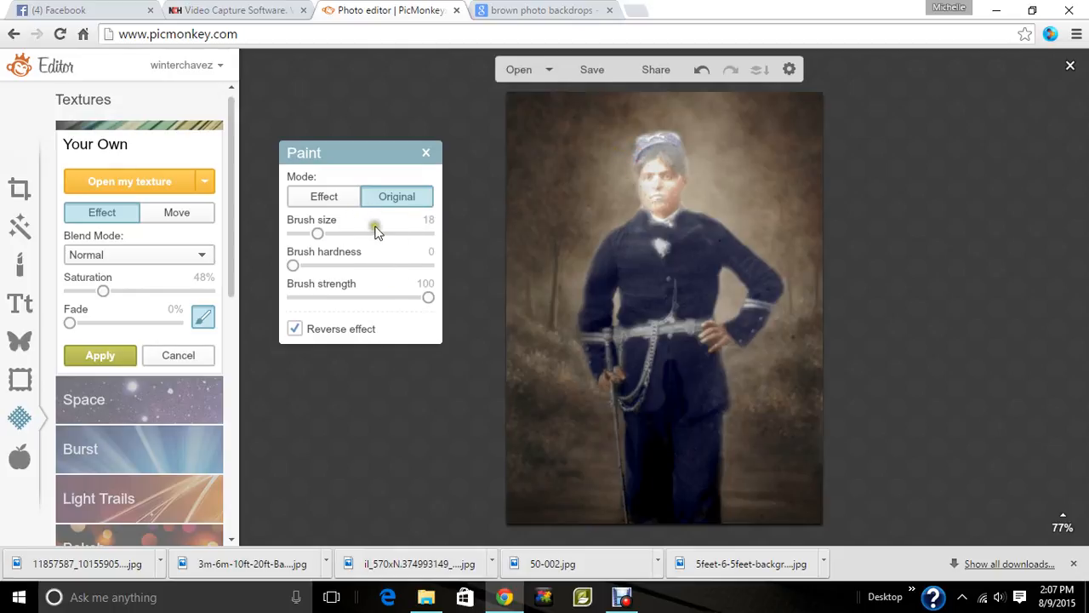
pyautogui.click(344, 197)
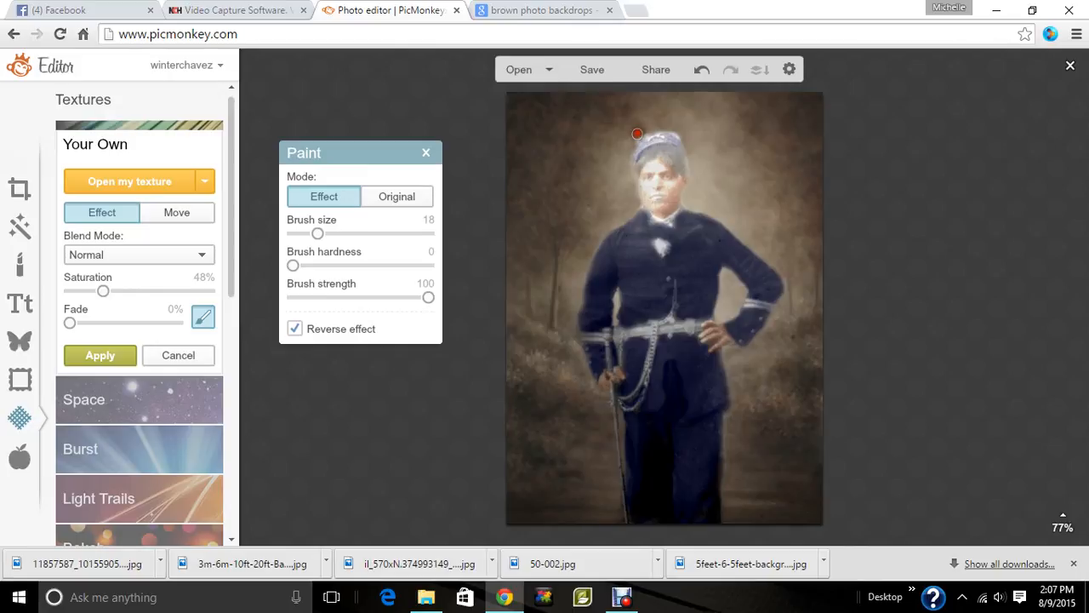
pyautogui.moveTo(638, 134); pyautogui.dragTo(677, 133)
# Readjust the backdrop texture's saturation and apply the texture to the photo
pyautogui.click(80, 293)
pyautogui.moveTo(80, 295); pyautogui.dragTo(106, 304)
pyautogui.click(112, 362)
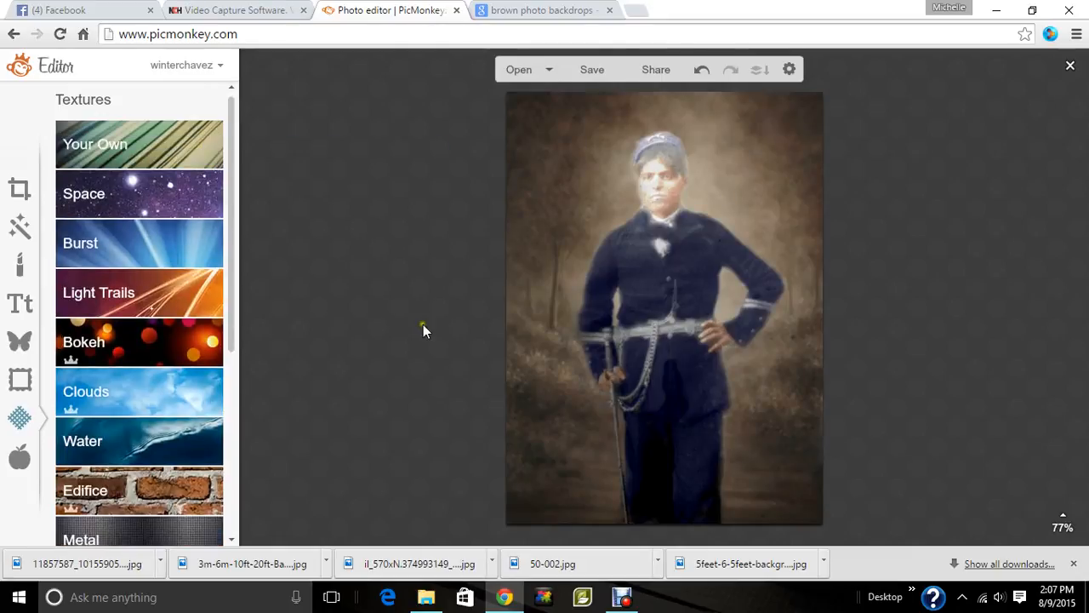
pyautogui.click(626, 598)
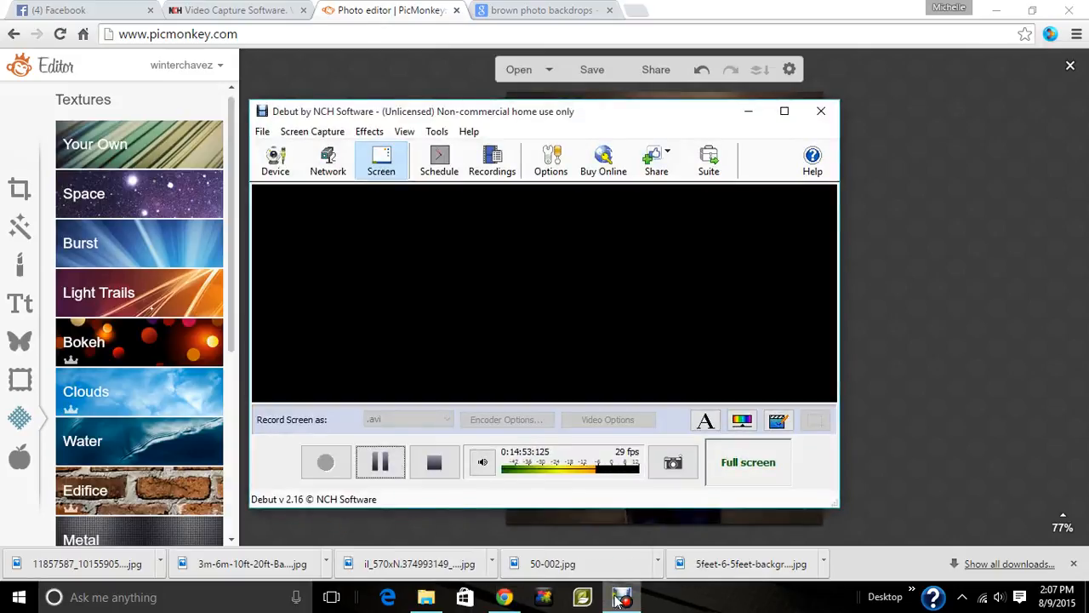